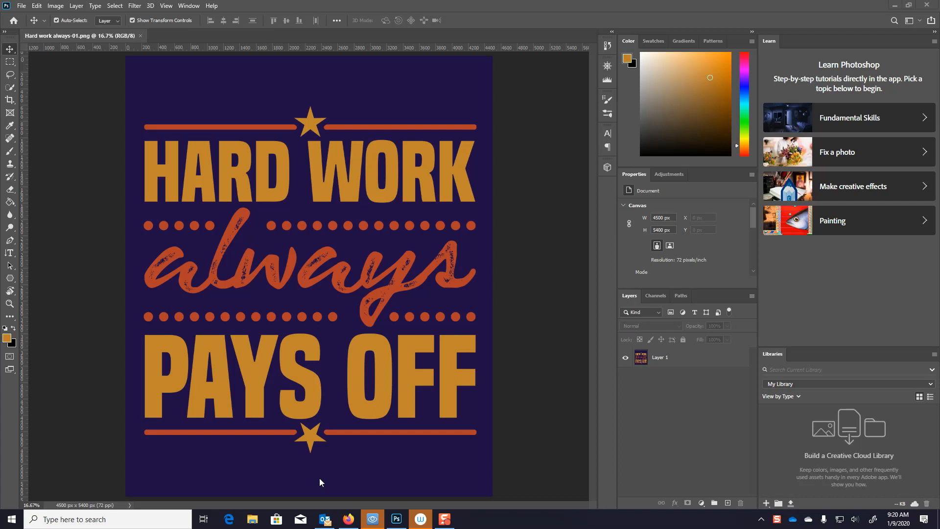
Step: Switch to Firefox and search DaFont for the font "built titling"
{"action": "left_click", "coordinate": [350, 520]}
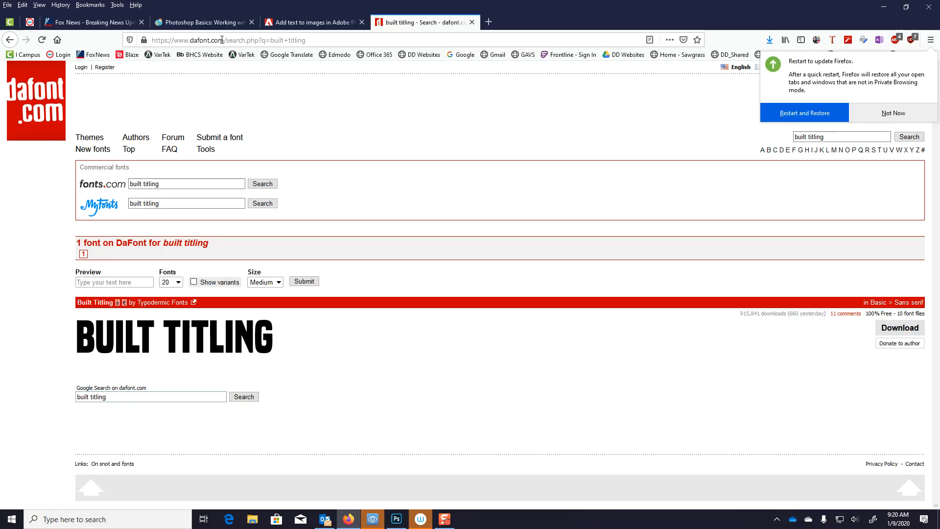
{"action": "left_click_drag", "start_coordinate": [191, 40], "coordinate": [224, 40]}
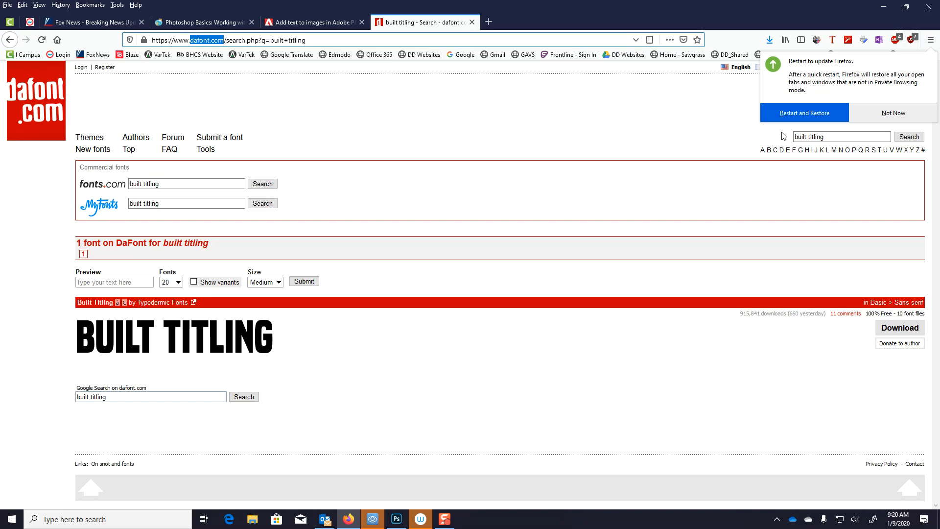
{"action": "left_click", "coordinate": [875, 113]}
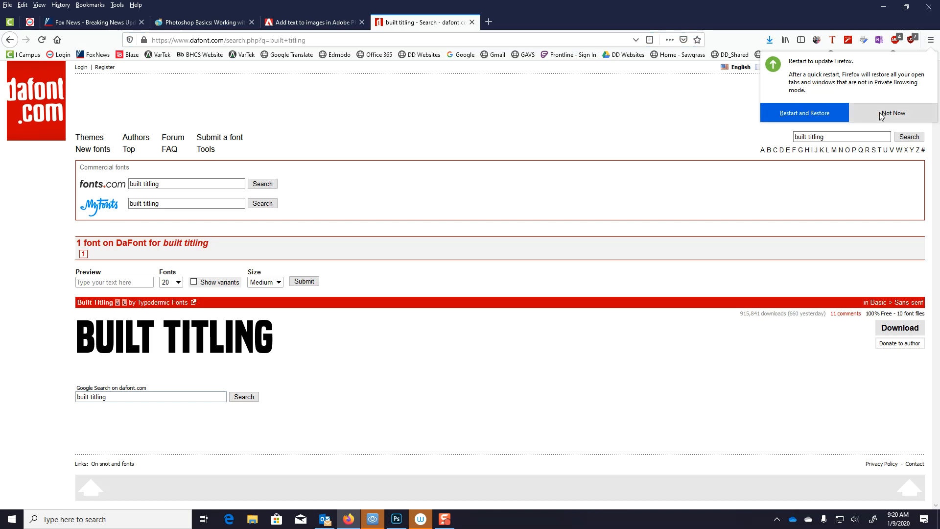
{"action": "left_click", "coordinate": [838, 138]}
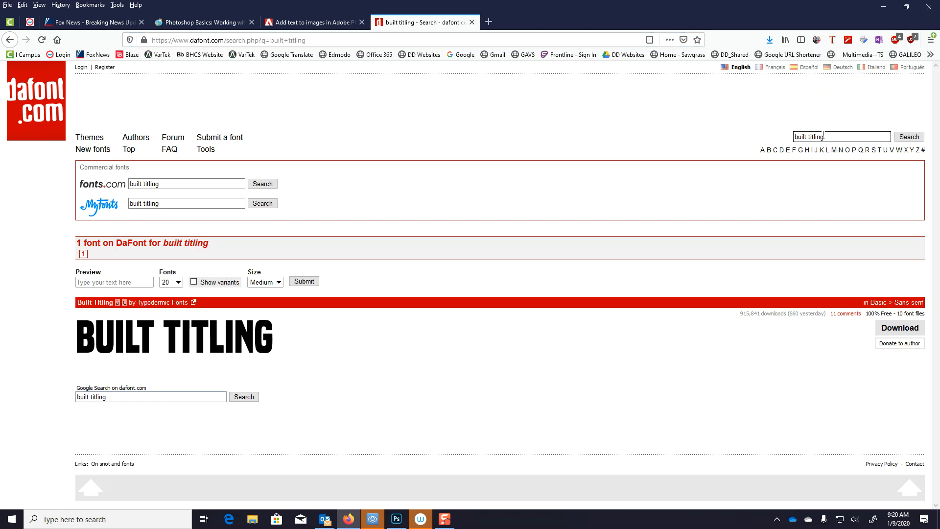
{"action": "left_click", "coordinate": [909, 137]}
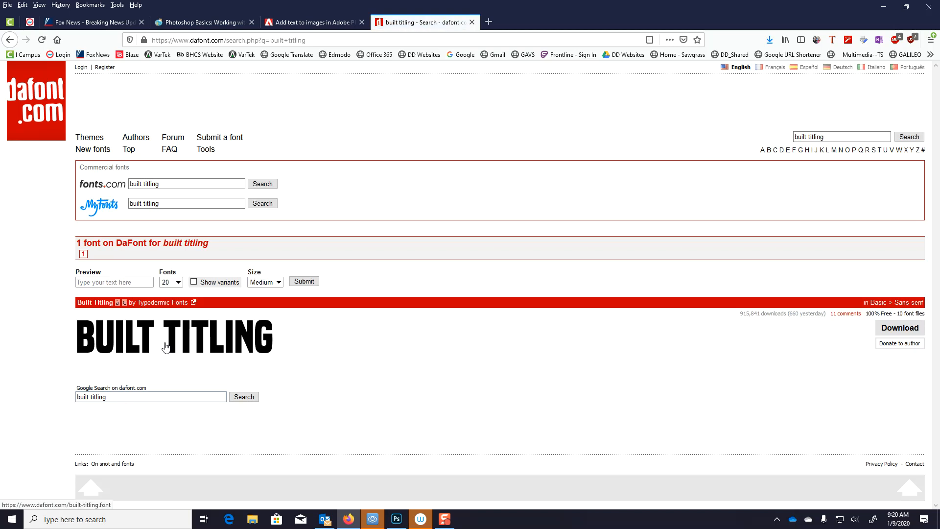
Step: Download the Built Titling font archive and open its built titling bd font file in the font viewer
{"action": "left_click", "coordinate": [902, 329]}
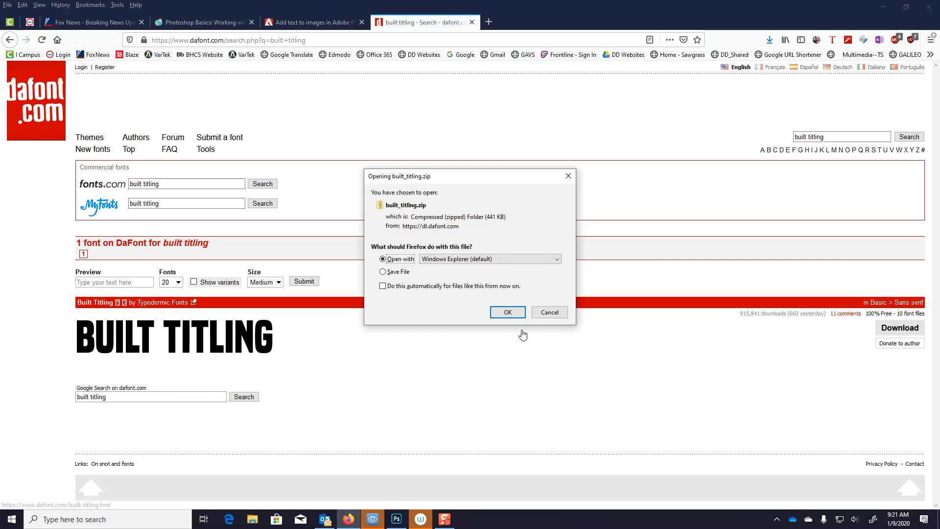
{"action": "left_click", "coordinate": [508, 313]}
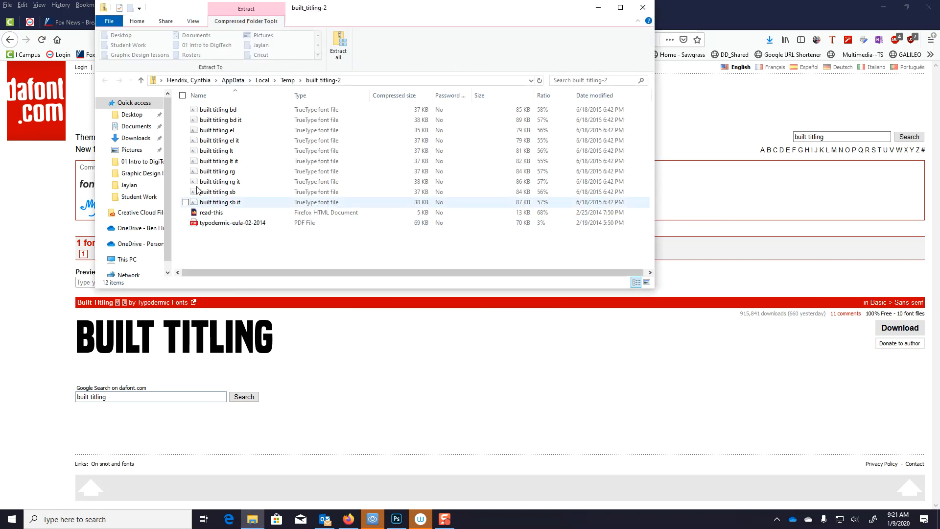
{"action": "double_click", "coordinate": [230, 113]}
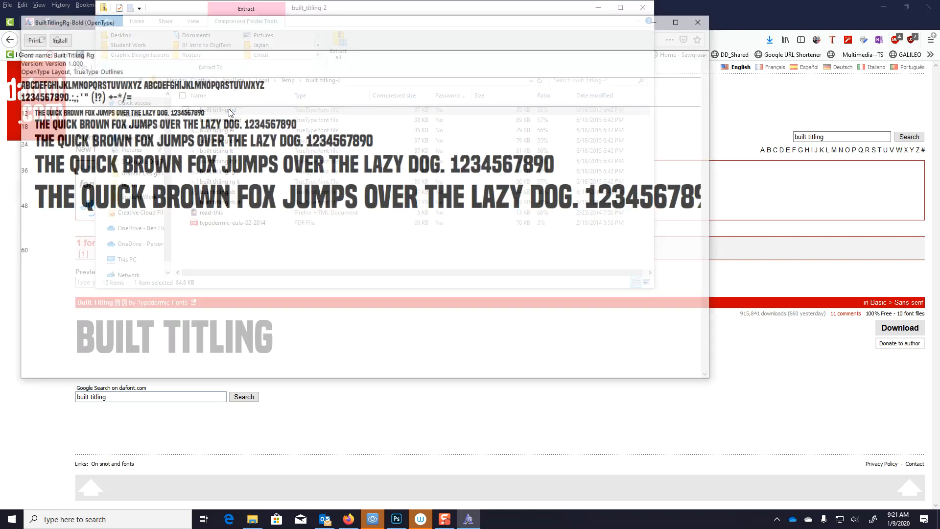
{"action": "left_click", "coordinate": [61, 41]}
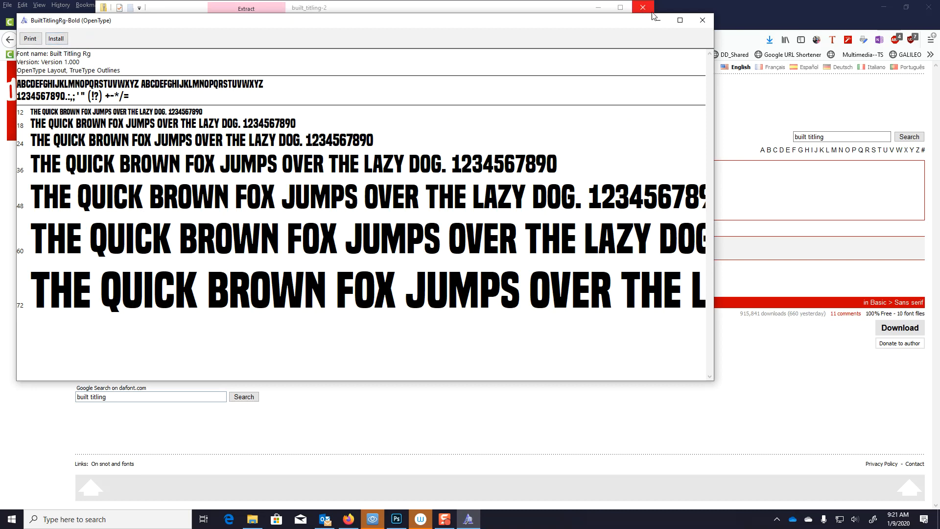
{"action": "left_click", "coordinate": [702, 20]}
{"action": "left_click", "coordinate": [643, 8]}
Step: Search DaFont for the font "cf expedition"
{"action": "left_click_drag", "start_coordinate": [834, 136], "coordinate": [742, 136]}
{"action": "type", "text": "cf"}
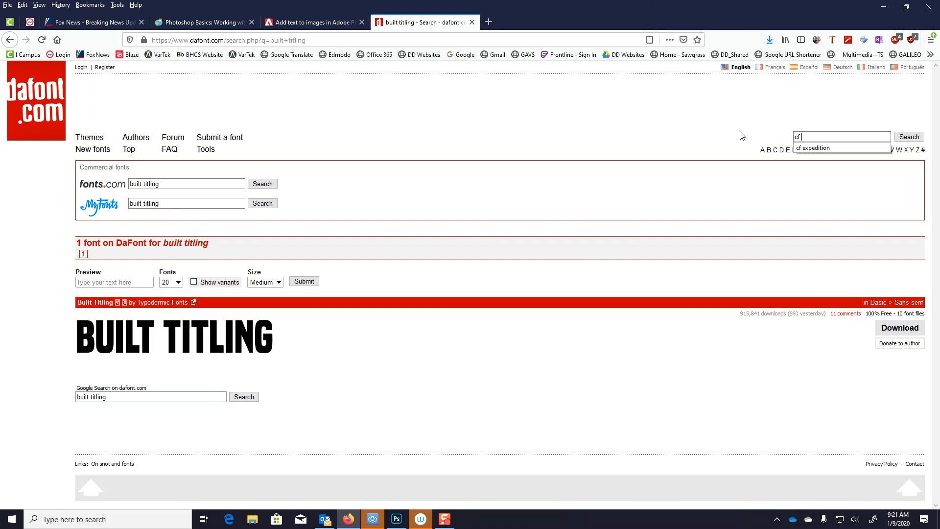
{"action": "type", "text": " ex"}
{"action": "left_click", "coordinate": [827, 147]}
{"action": "left_click", "coordinate": [917, 138]}
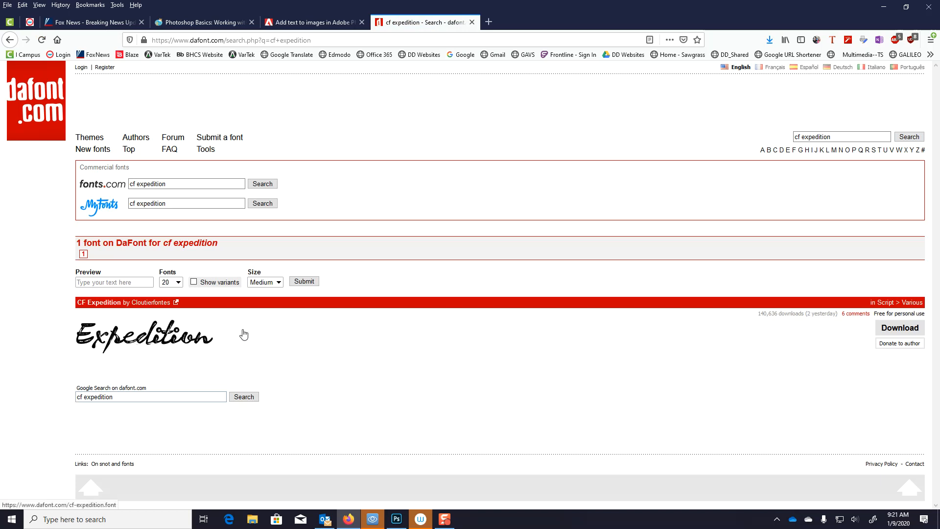
Step: Download the CF Expedition font archive and open its CFExpedition-Regular font file in the font viewer
{"action": "left_click", "coordinate": [892, 331]}
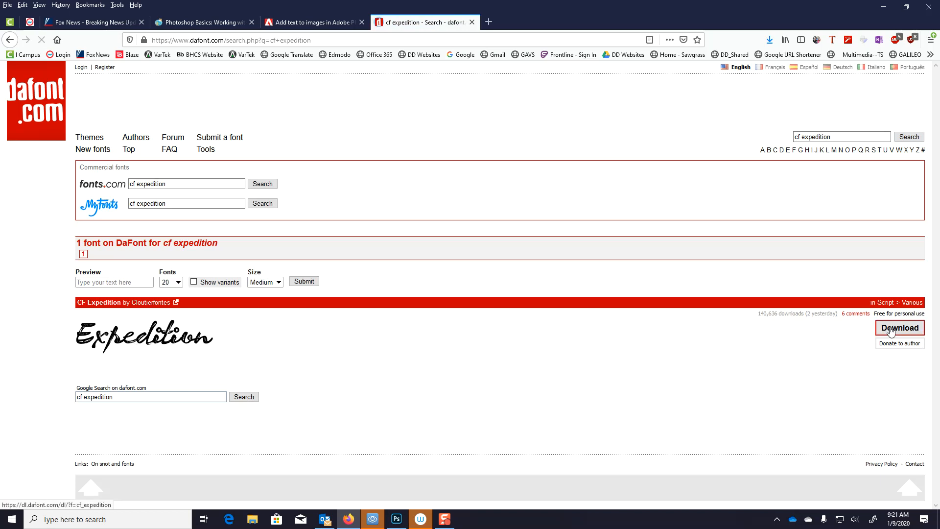
{"action": "left_click", "coordinate": [497, 309]}
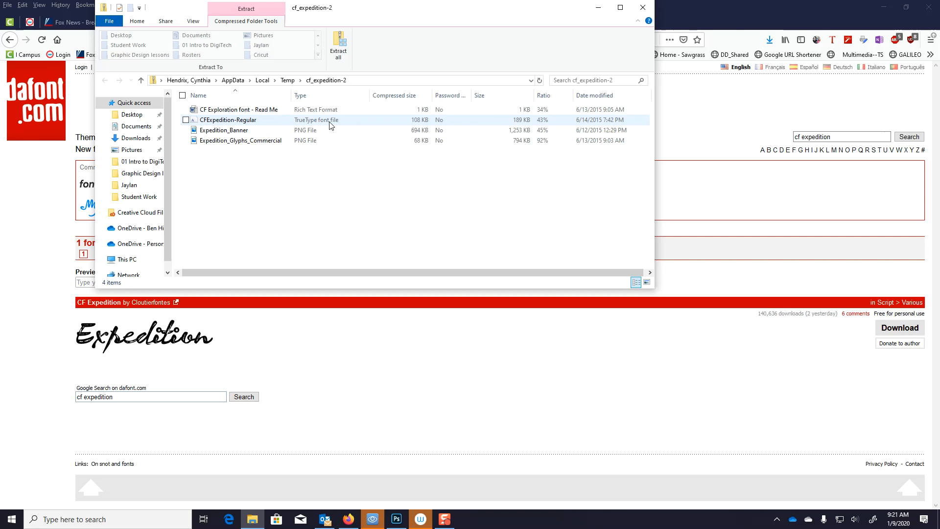
{"action": "double_click", "coordinate": [225, 120]}
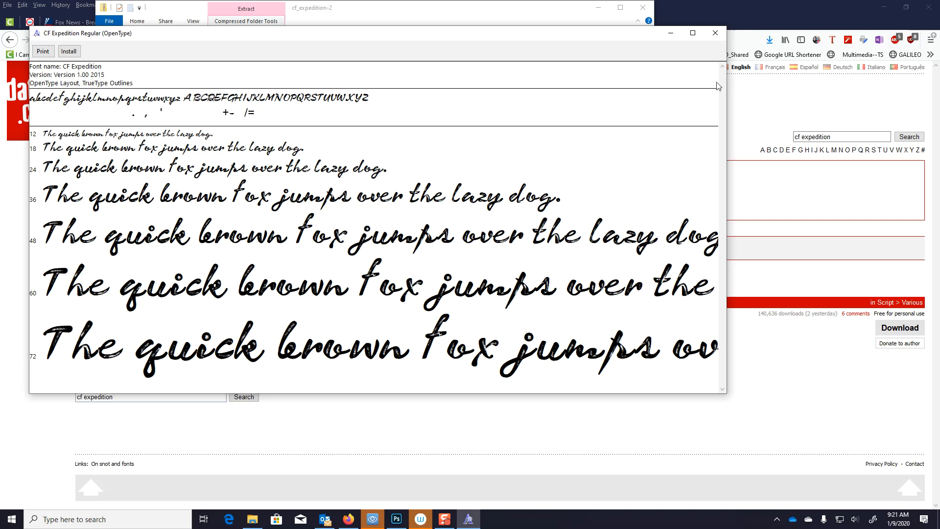
{"action": "left_click", "coordinate": [715, 33]}
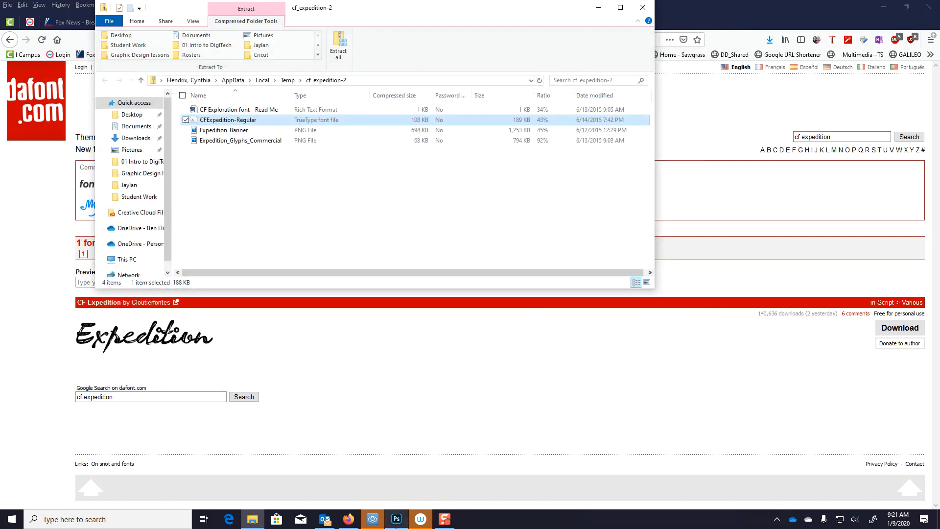
{"action": "mouse_move", "coordinate": [396, 526]}
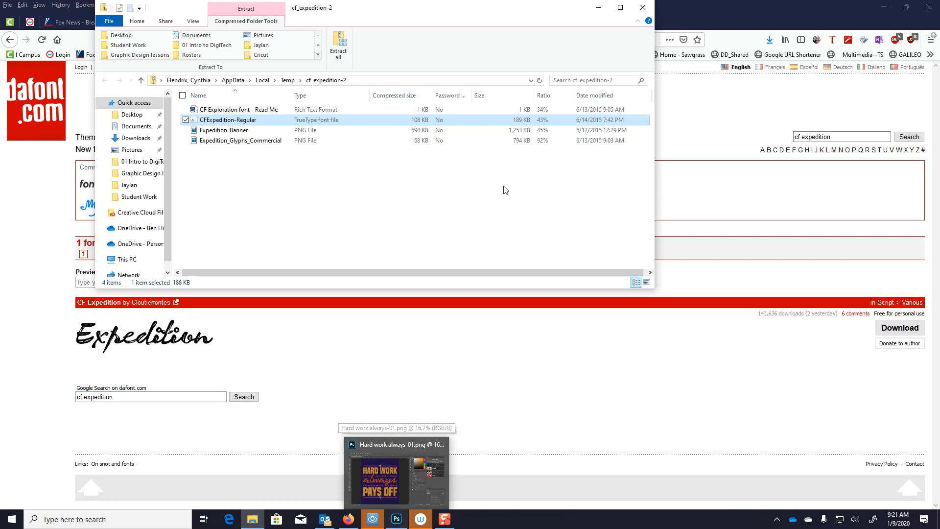
{"action": "left_click", "coordinate": [642, 8]}
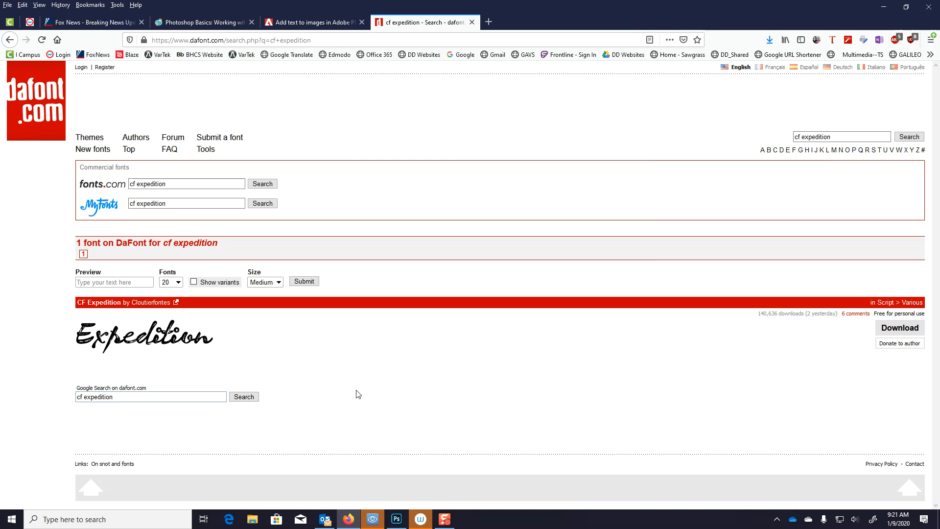
Step: Switch to Photoshop and create a new Letter print document, 8.5 x 11 in at 300 ppi, with a white background
{"action": "left_click", "coordinate": [396, 520]}
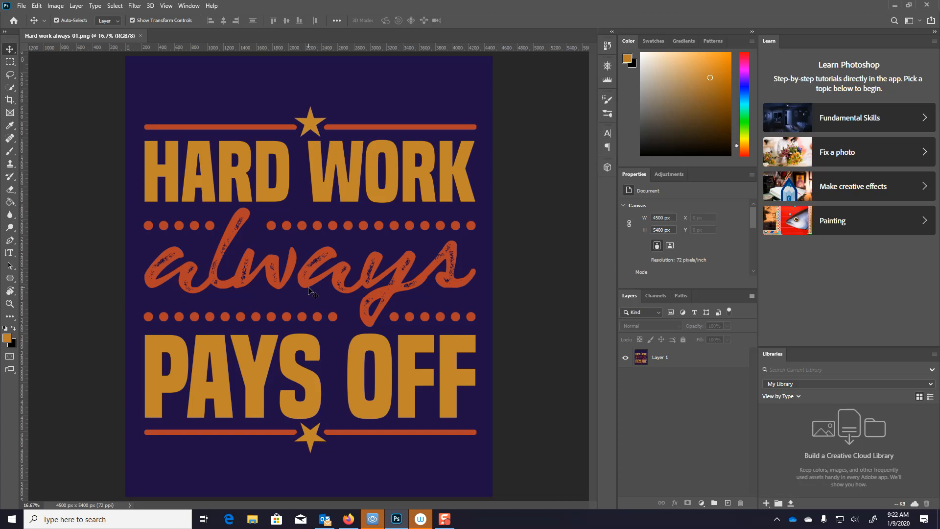
{"action": "left_click", "coordinate": [21, 6]}
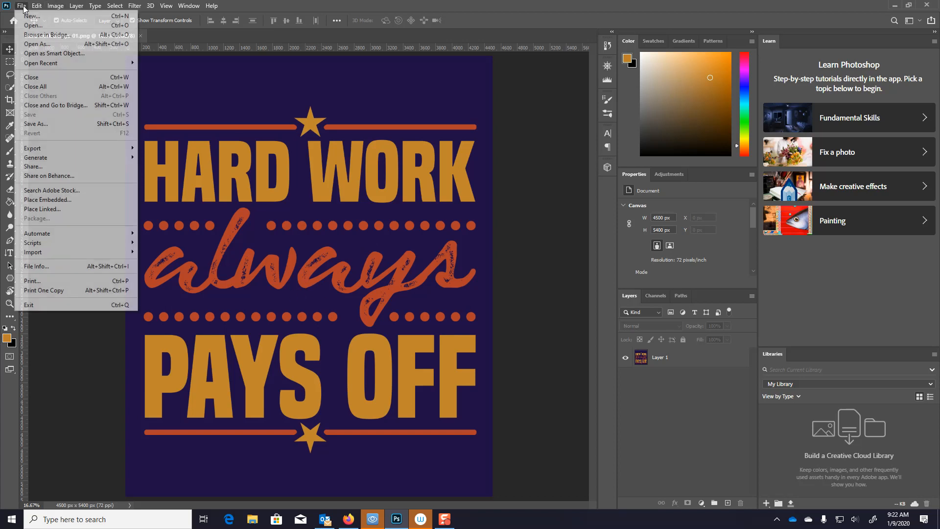
{"action": "left_click", "coordinate": [23, 18]}
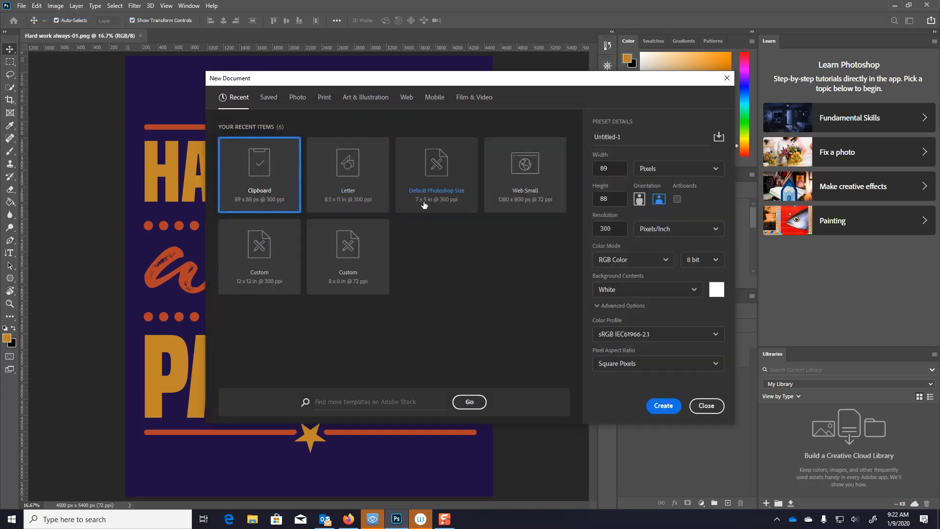
{"action": "left_click", "coordinate": [323, 98]}
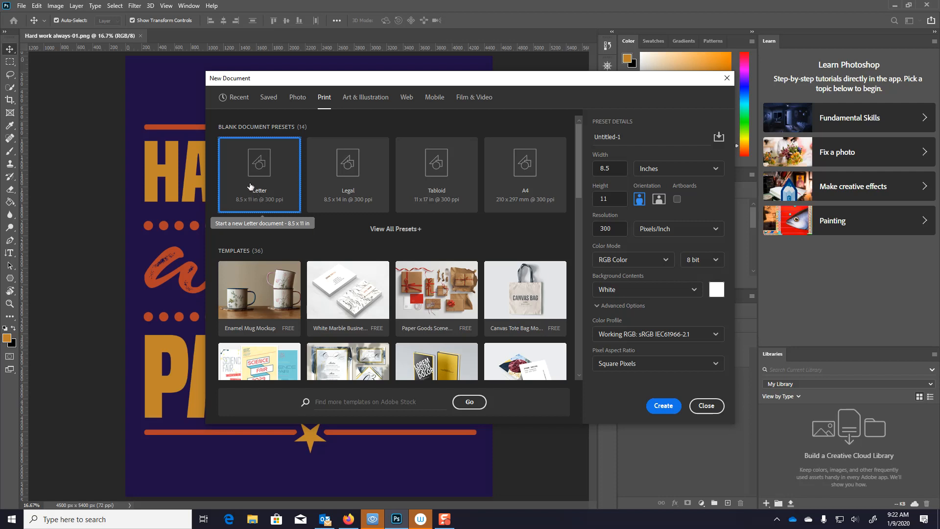
{"action": "left_click", "coordinate": [666, 406]}
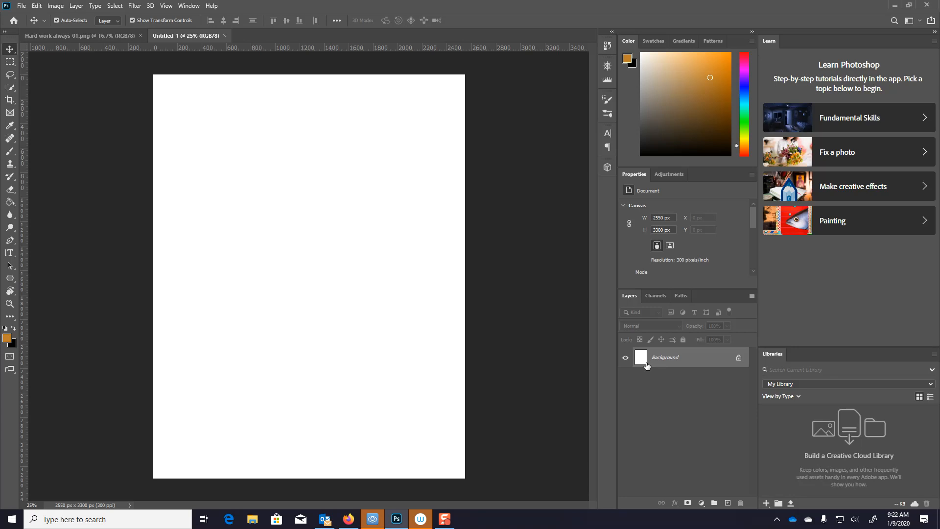
Step: Add a new layer above the locked Background layer and name it background
{"action": "left_click_drag", "start_coordinate": [646, 365], "coordinate": [736, 503]}
{"action": "left_click", "coordinate": [727, 503]}
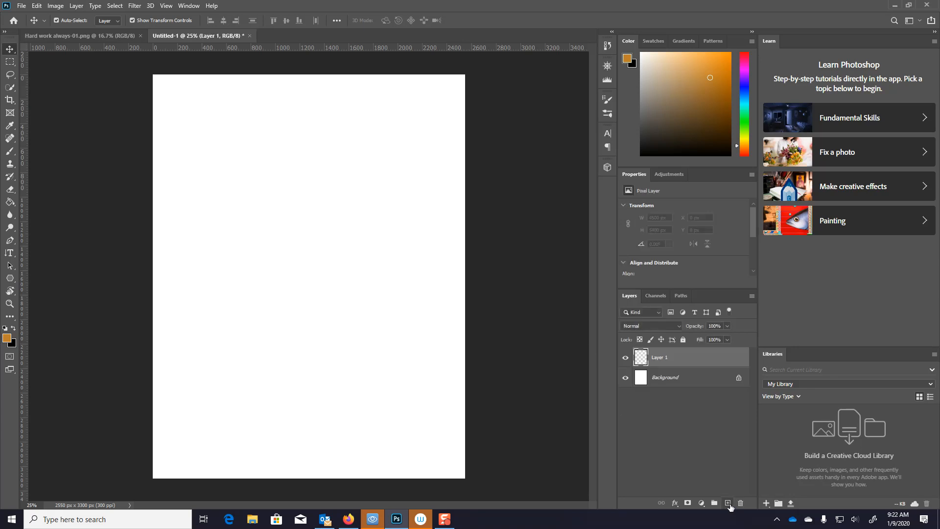
{"action": "double_click", "coordinate": [662, 358]}
{"action": "type", "text": "background"}
{"action": "key", "text": "Return"}
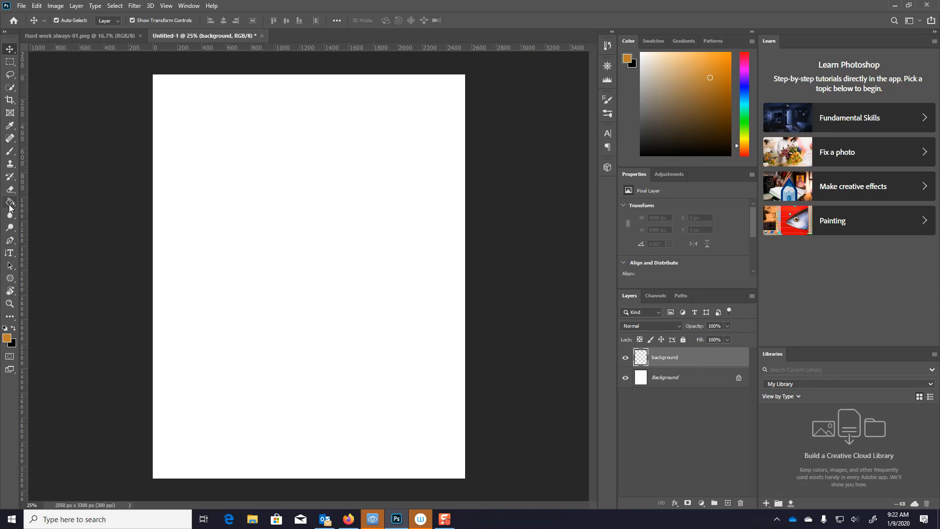
Step: Set the foreground color to dark purple #560176
{"action": "left_click", "coordinate": [6, 339]}
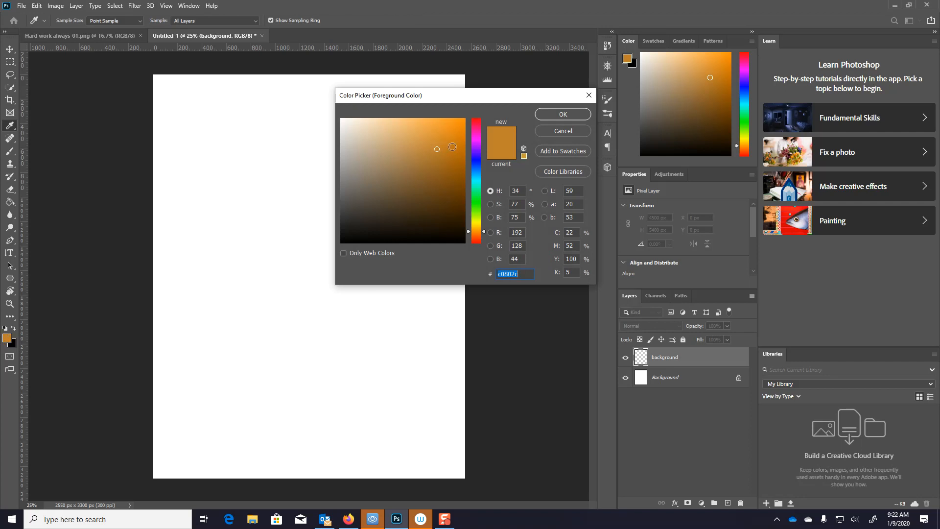
{"action": "left_click", "coordinate": [479, 145]}
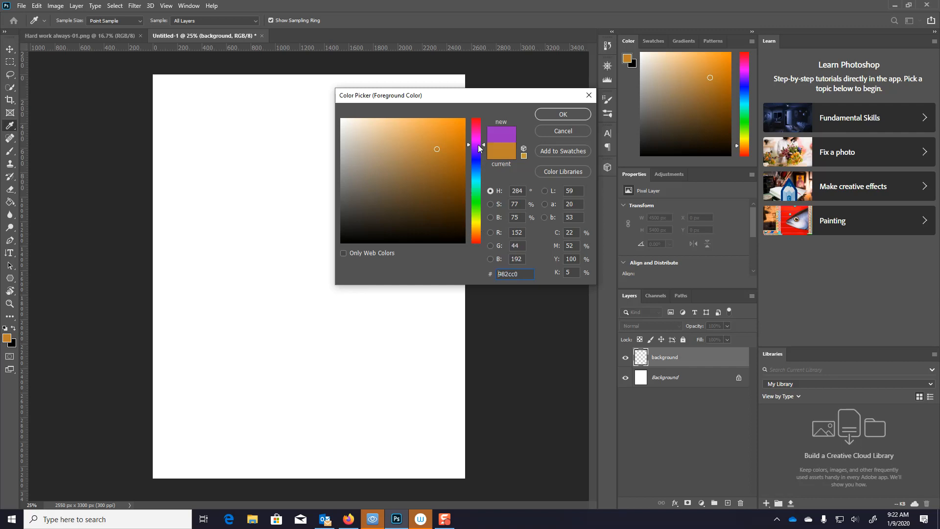
{"action": "left_click", "coordinate": [464, 196]}
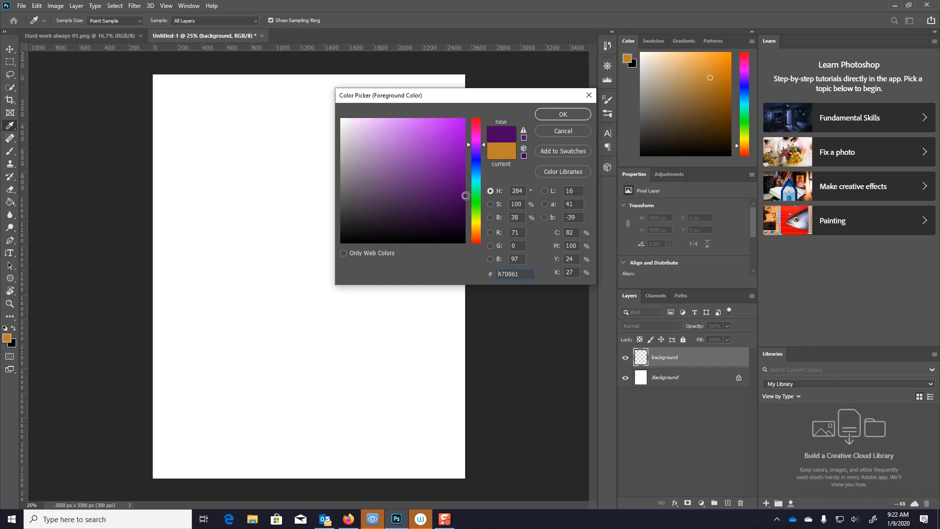
{"action": "left_click", "coordinate": [464, 185]}
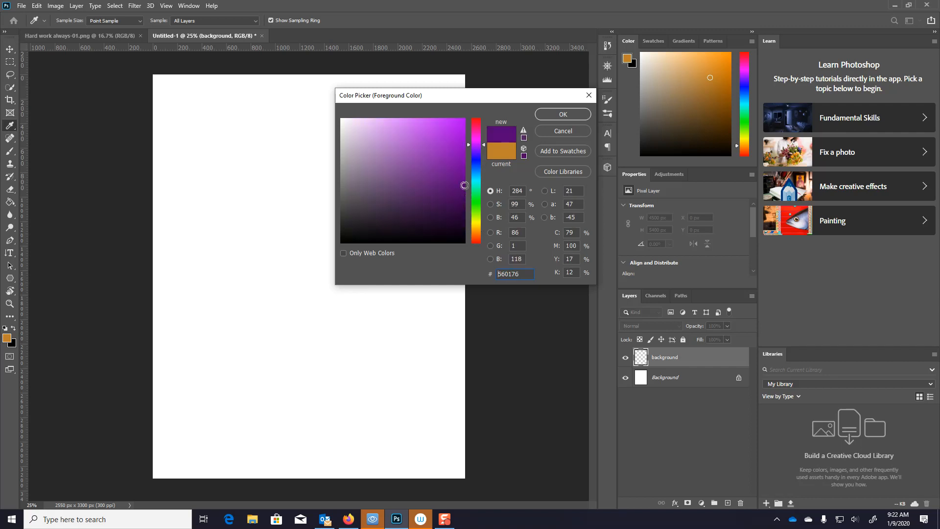
{"action": "left_click", "coordinate": [564, 115]}
{"action": "key", "text": "v"}
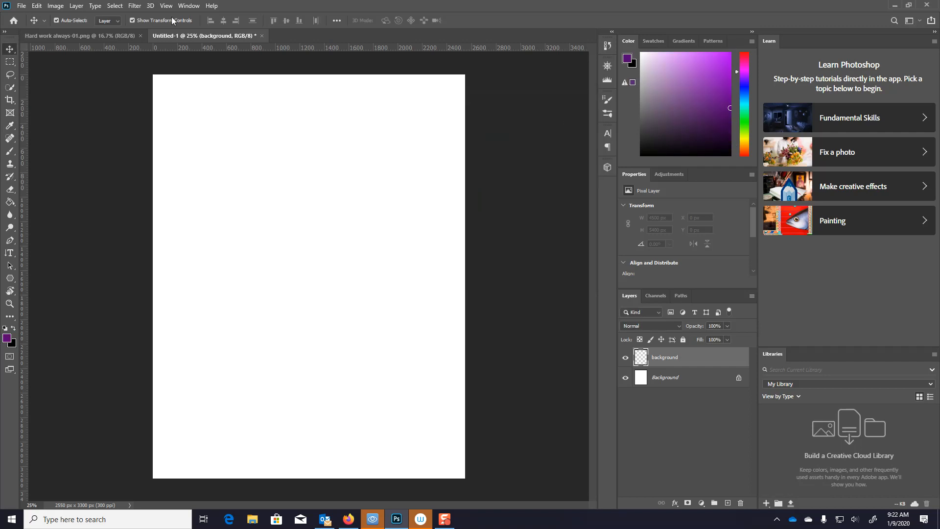
Step: Copy the artwork from Hard work always-01.png into the new document and shift it down so its upper edge is within reach
{"action": "left_click", "coordinate": [49, 36]}
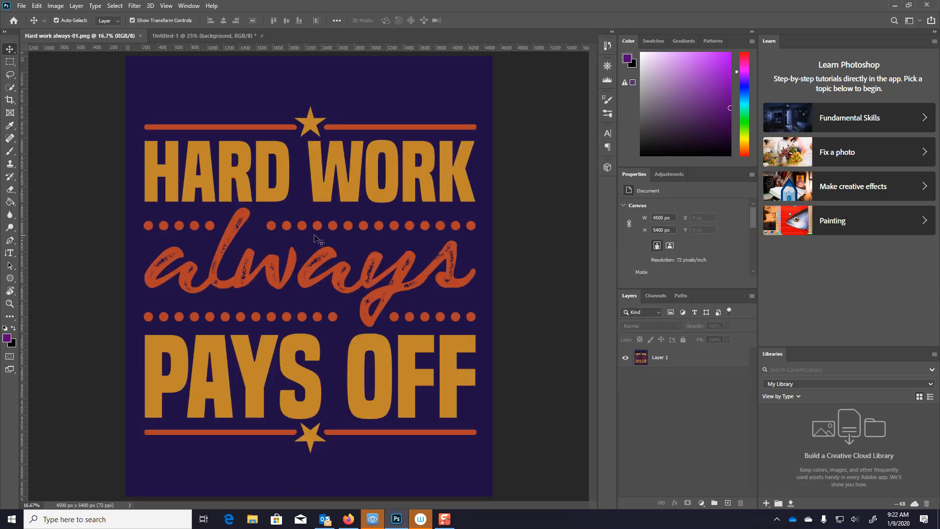
{"action": "left_click_drag", "start_coordinate": [160, 116], "coordinate": [191, 210]}
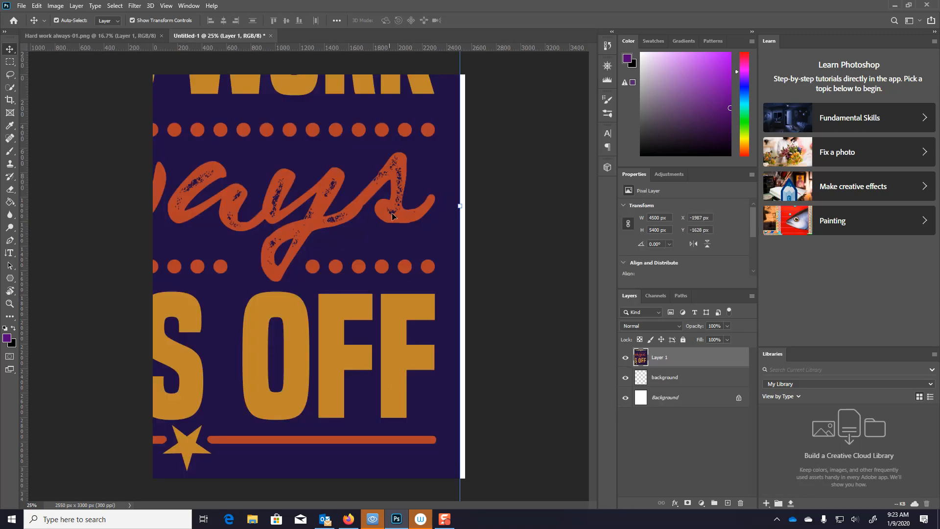
{"action": "left_click_drag", "start_coordinate": [449, 195], "coordinate": [409, 440]}
Step: Scale the copied artwork to about 431 x 518 px near the page's lower-right corner and hide the white Background layer
{"action": "left_click_drag", "start_coordinate": [417, 122], "coordinate": [466, 130]}
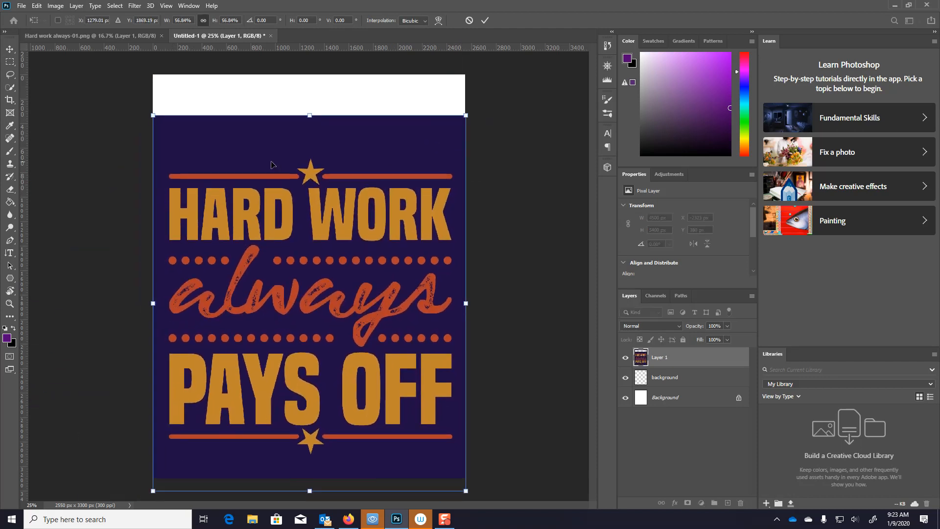
{"action": "left_click_drag", "start_coordinate": [153, 115], "coordinate": [445, 415]}
{"action": "left_click", "coordinate": [486, 22]}
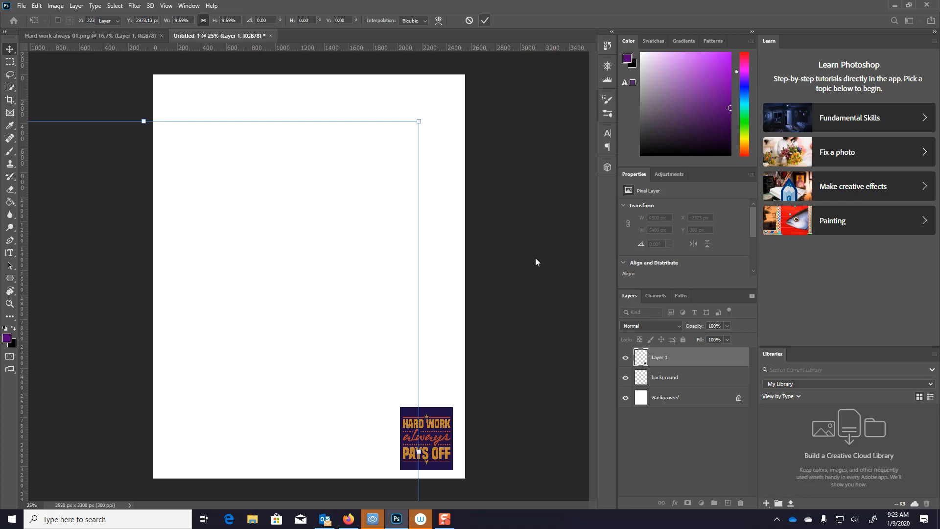
{"action": "mouse_move", "coordinate": [437, 452]}
{"action": "left_mouse_down"}
{"action": "mouse_move", "coordinate": [540, 400]}
{"action": "mouse_move", "coordinate": [448, 437]}
{"action": "mouse_move", "coordinate": [433, 454]}
{"action": "left_mouse_up"}
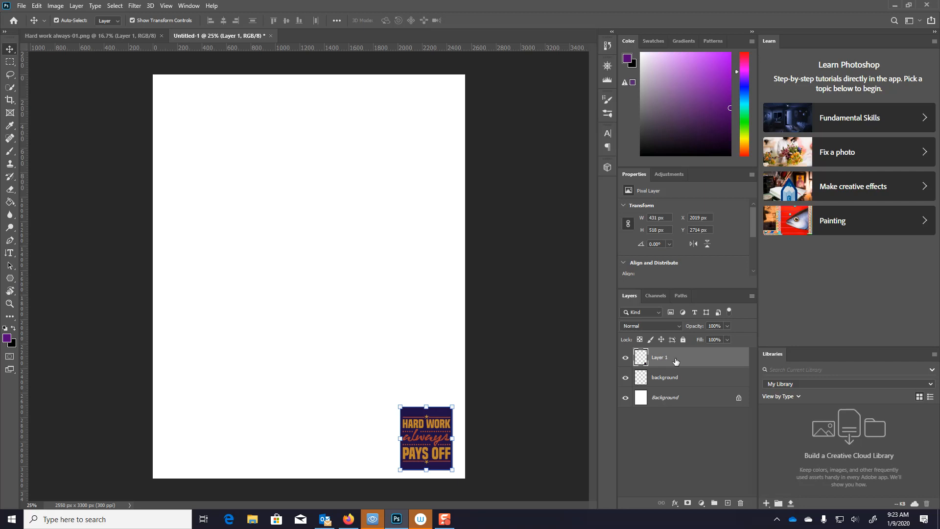
{"action": "left_click", "coordinate": [626, 398]}
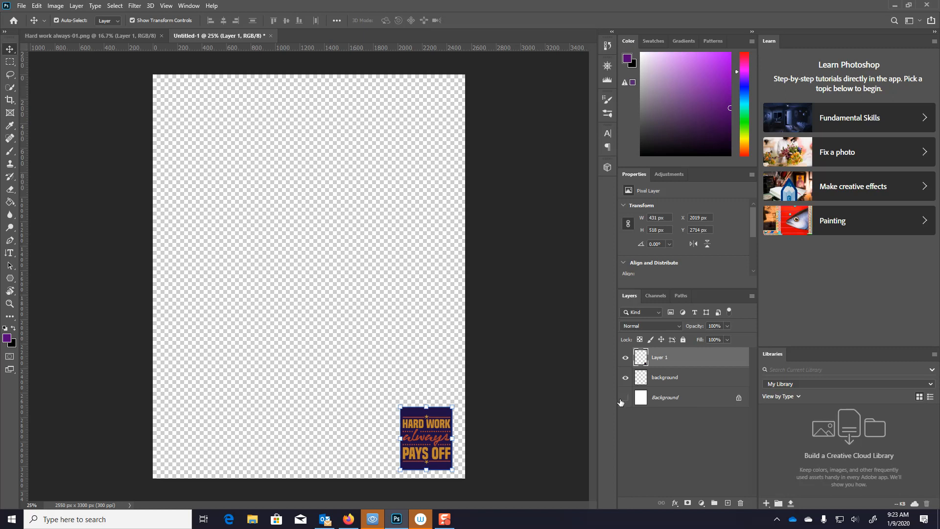
Step: Fill the background layer with dark purple #211046 sampled from the small reference artwork
{"action": "left_click", "coordinate": [668, 381]}
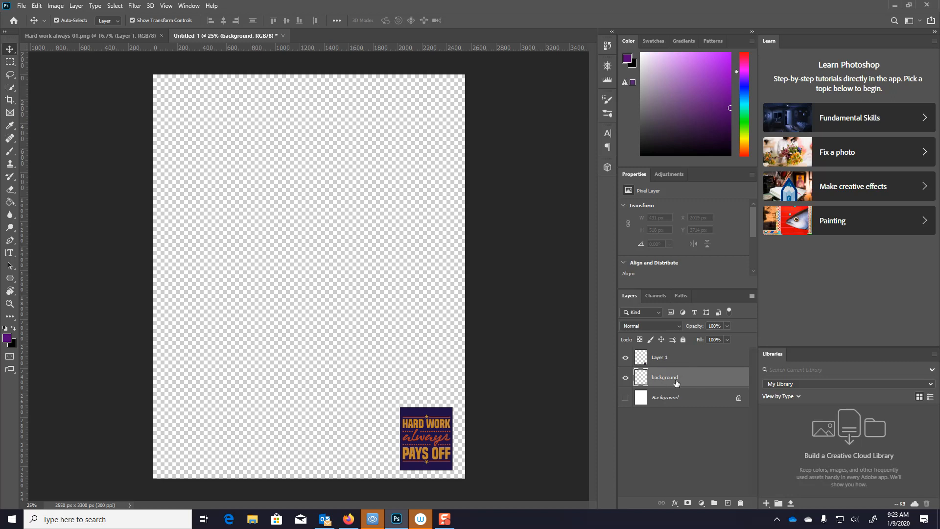
{"action": "left_click", "coordinate": [7, 338]}
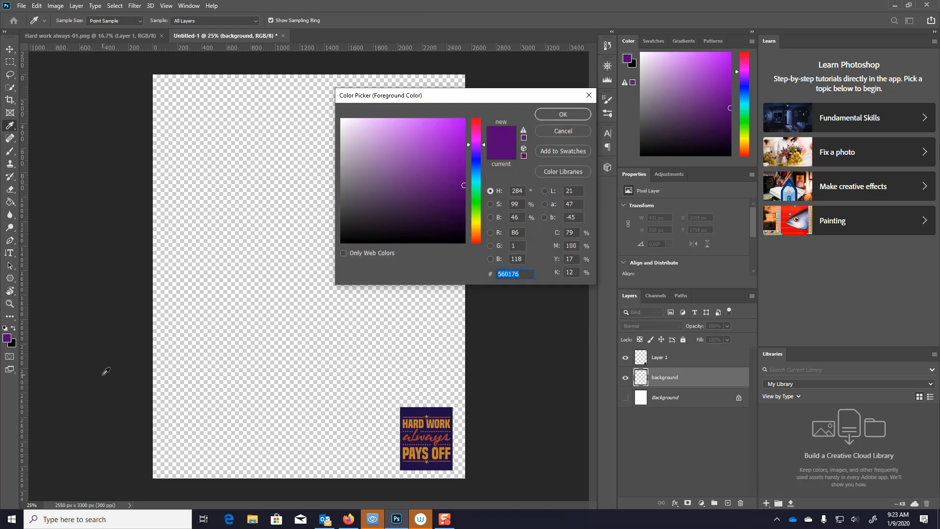
{"action": "left_click", "coordinate": [443, 411]}
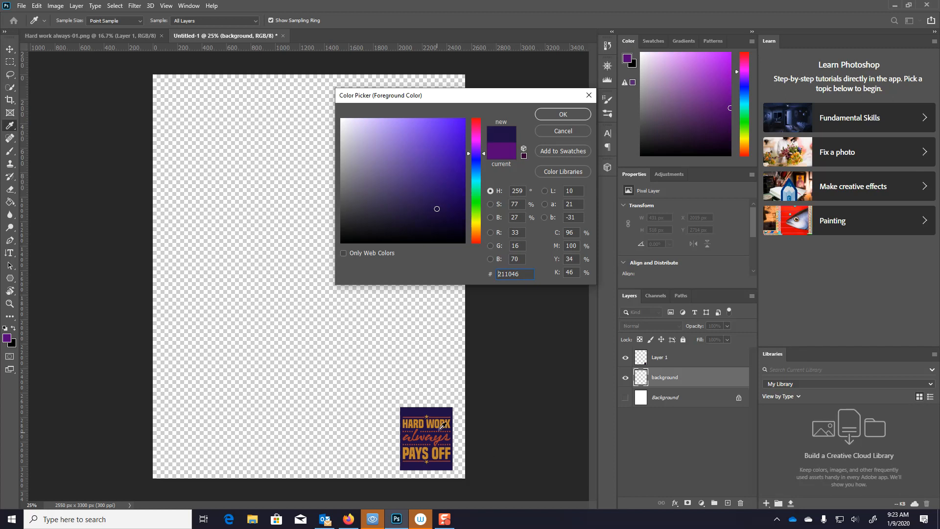
{"action": "left_click", "coordinate": [563, 114]}
{"action": "key", "text": "v"}
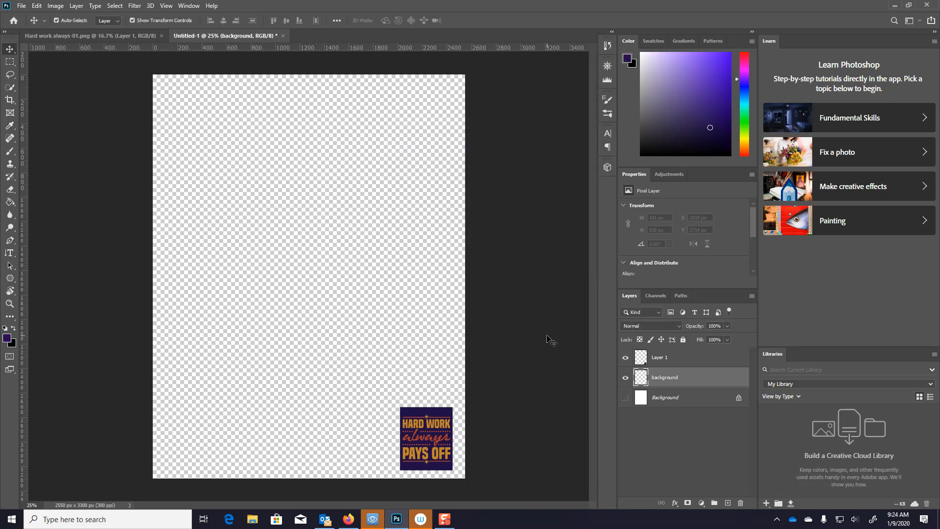
{"action": "left_click", "coordinate": [10, 202]}
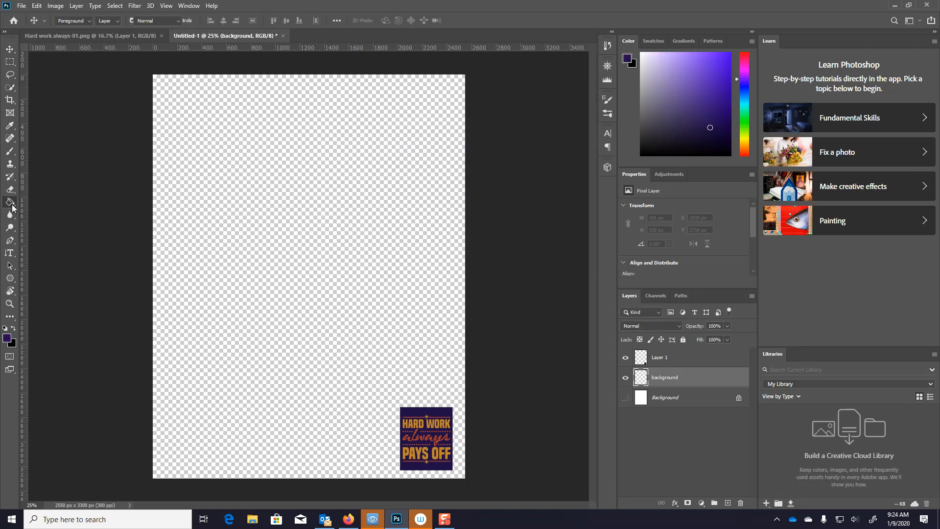
{"action": "left_click", "coordinate": [228, 204]}
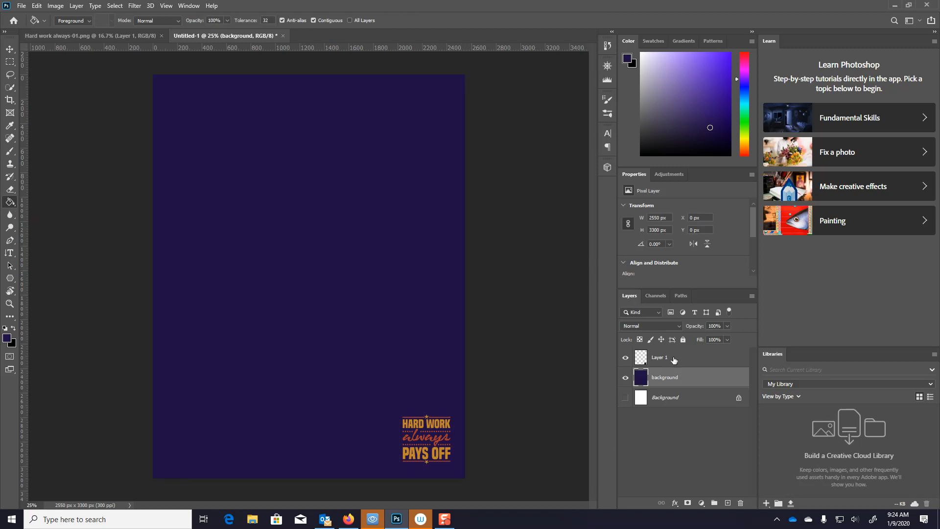
Step: Rename Layer 1, which holds the reference artwork, as image
{"action": "left_click", "coordinate": [657, 363]}
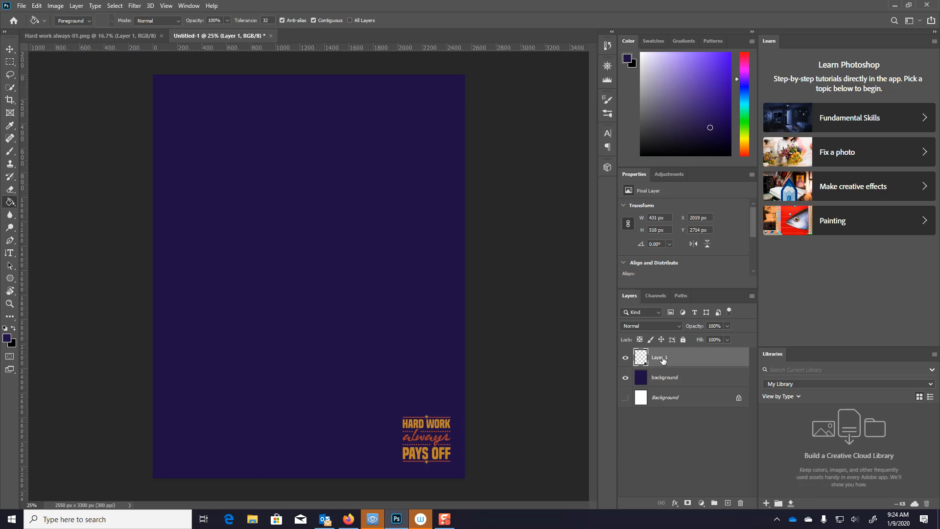
{"action": "double_click", "coordinate": [660, 359]}
{"action": "type", "text": "image"}
{"action": "key", "text": "Return"}
Step: Switch to horizontal type and set the foreground color to gold #c0852c, sampled from the reference artwork's lettering
{"action": "left_click", "coordinate": [11, 256]}
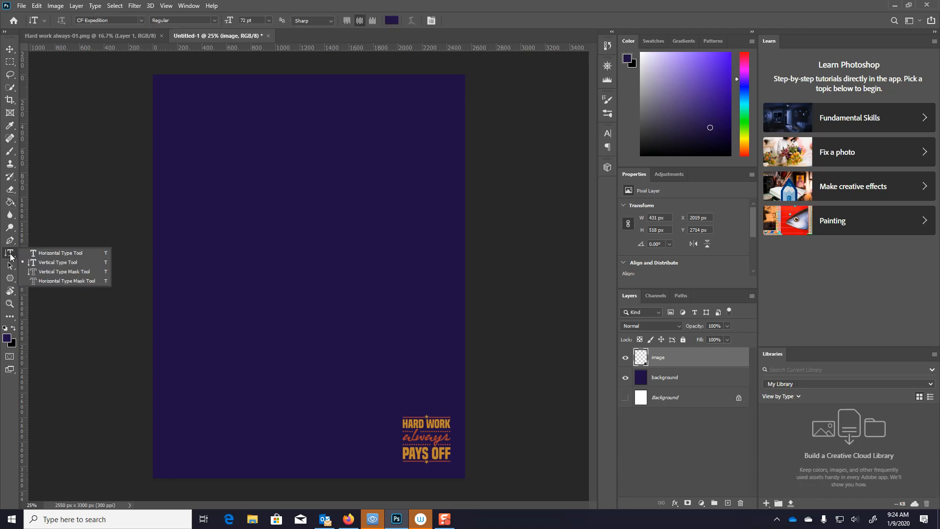
{"action": "left_click", "coordinate": [51, 252]}
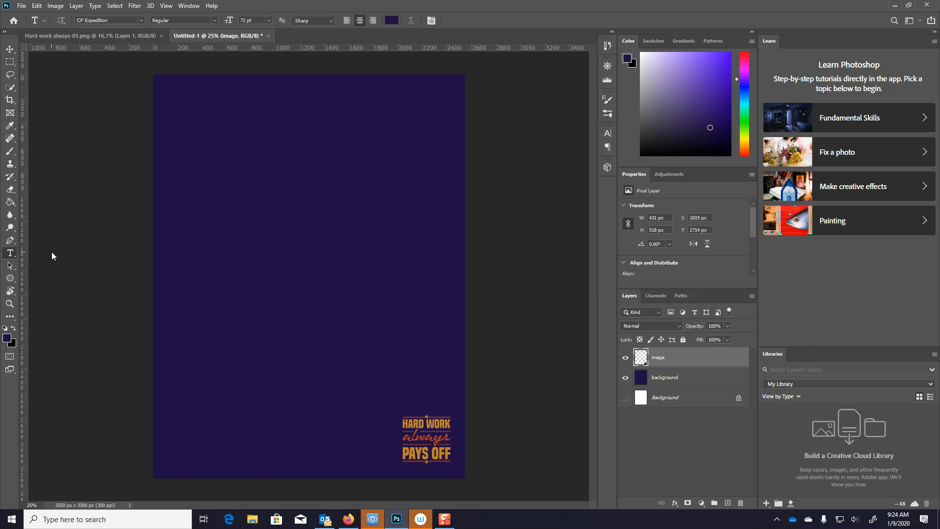
{"action": "left_click", "coordinate": [7, 338]}
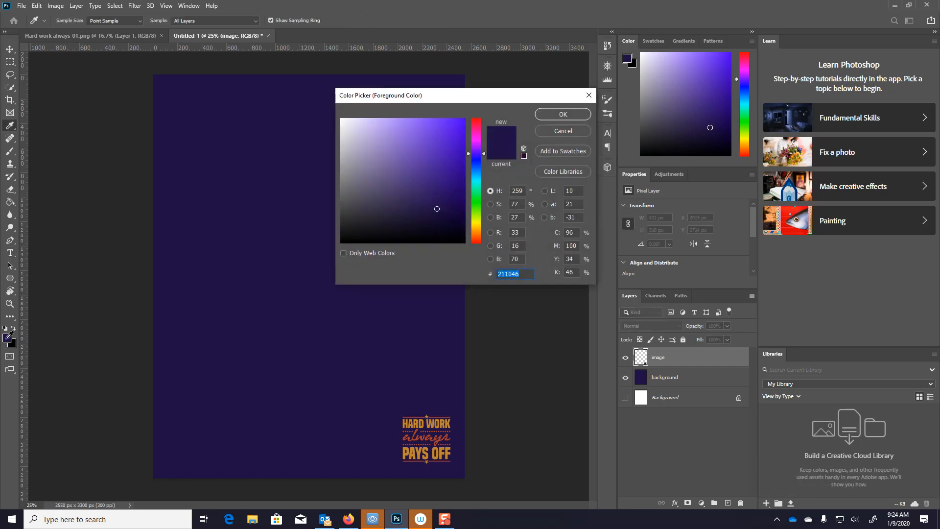
{"action": "left_click", "coordinate": [413, 422]}
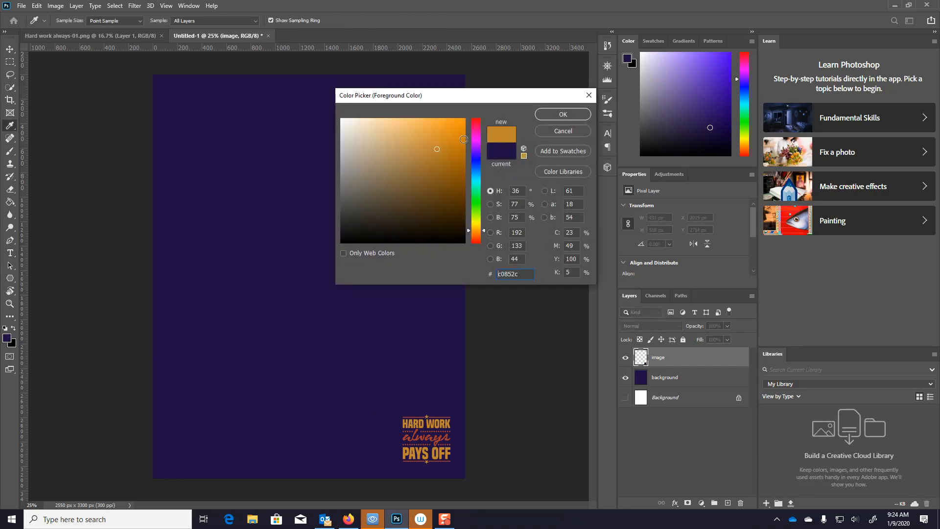
{"action": "left_click", "coordinate": [563, 114]}
{"action": "key", "text": "t"}
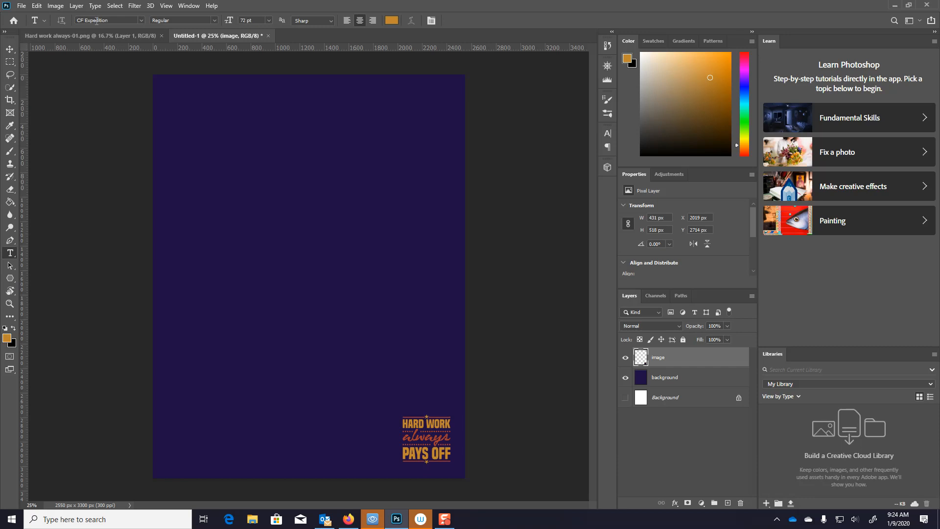
Step: Add the text HARD WORK in Built Titling Bold near the page's upper-left corner
{"action": "left_click", "coordinate": [142, 21]}
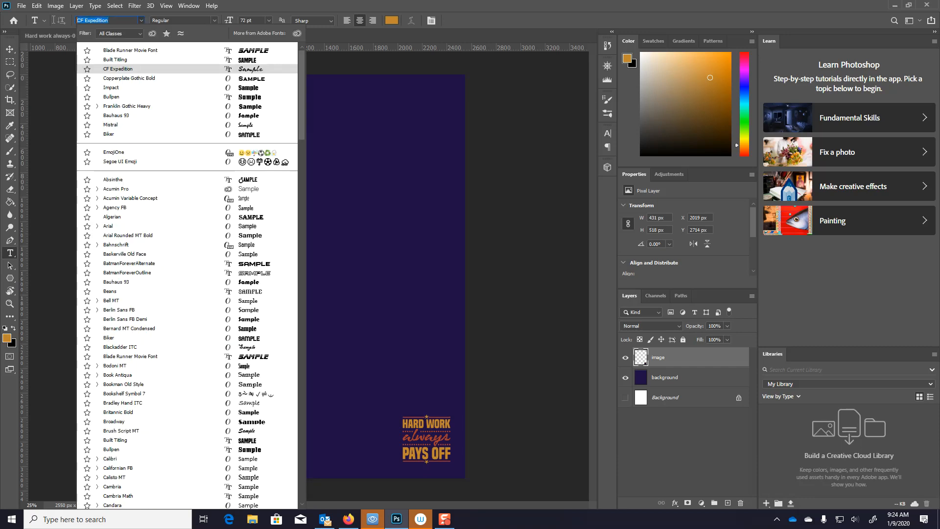
{"action": "type", "text": "buil"}
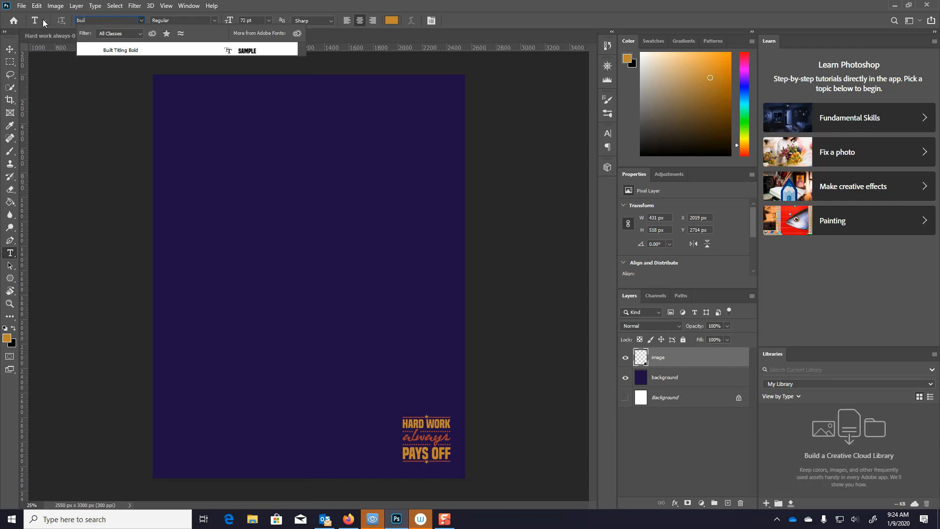
{"action": "left_click", "coordinate": [121, 51]}
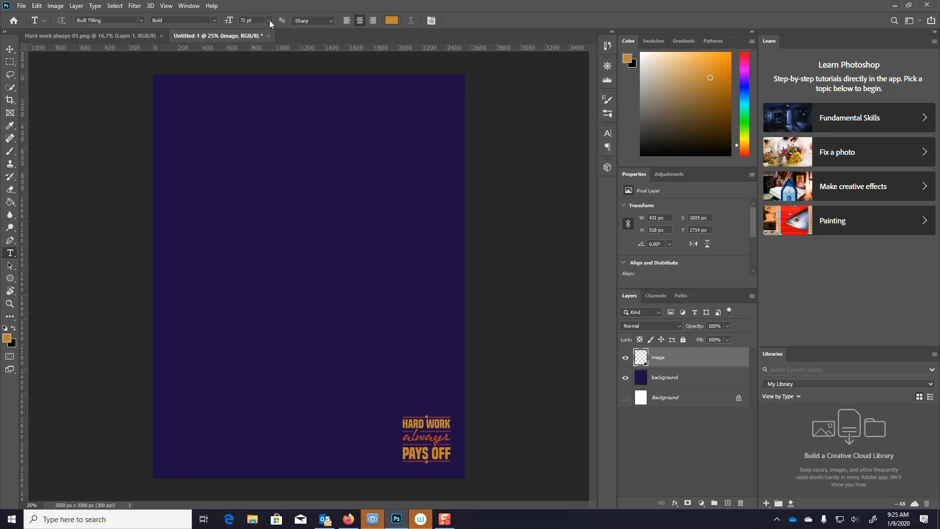
{"action": "left_click", "coordinate": [188, 144]}
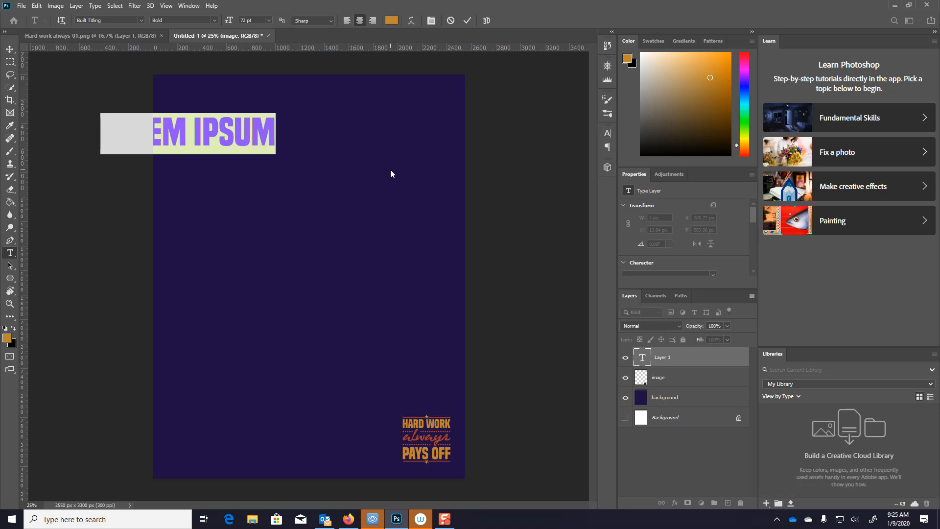
{"action": "type", "text": "H"}
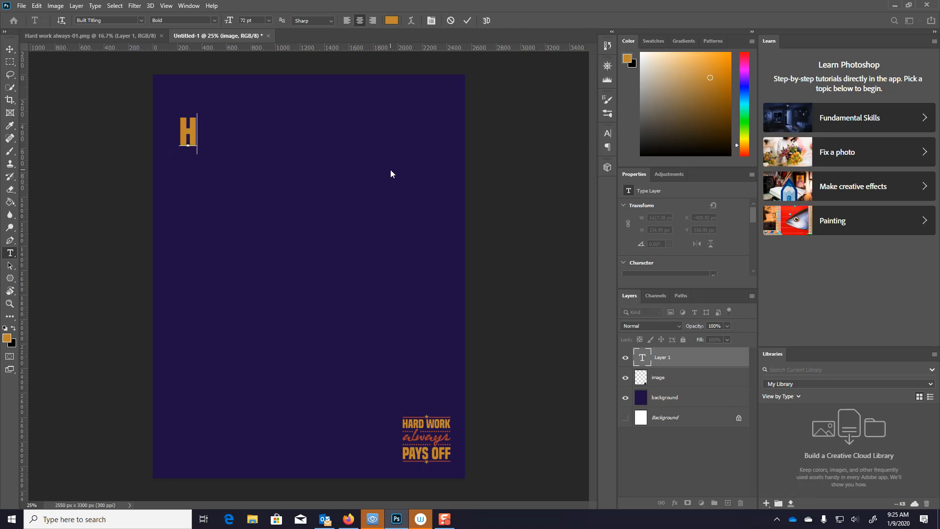
{"action": "type", "text": "ARD WR"}
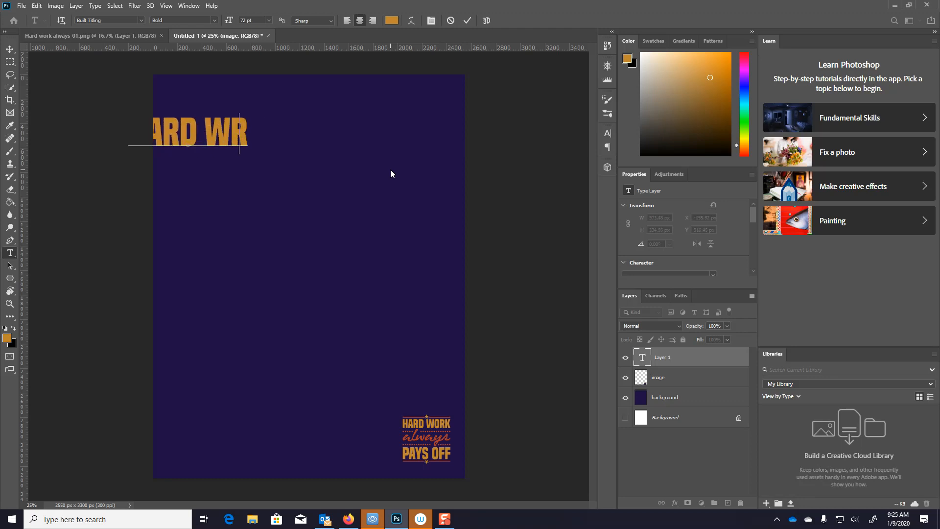
{"action": "key", "text": "BackSpace"}
{"action": "type", "text": "ORK"}
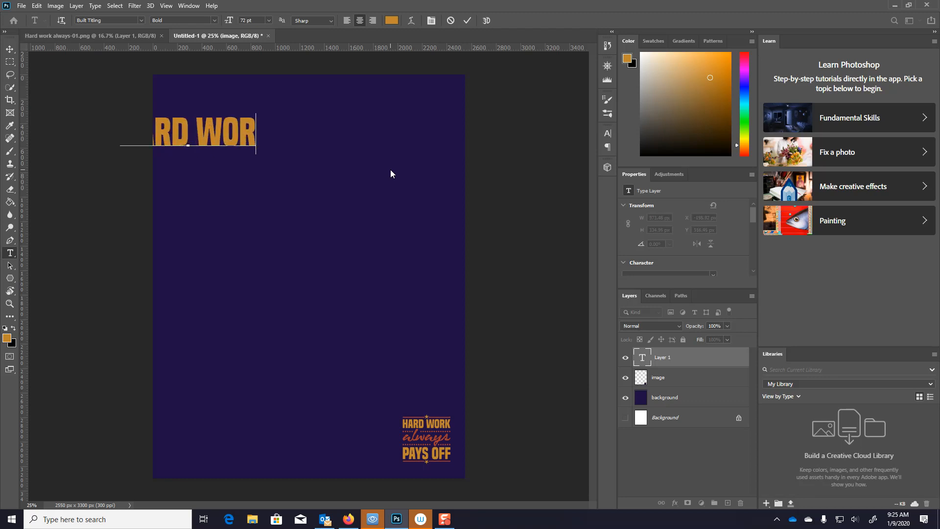
Step: Scale and stretch the HARD WORK text to about 2305 x 861 px and position it across the page's upper part
{"action": "left_click", "coordinate": [9, 50]}
{"action": "left_click_drag", "start_coordinate": [264, 144], "coordinate": [400, 199]}
{"action": "left_click_drag", "start_coordinate": [344, 151], "coordinate": [362, 195]}
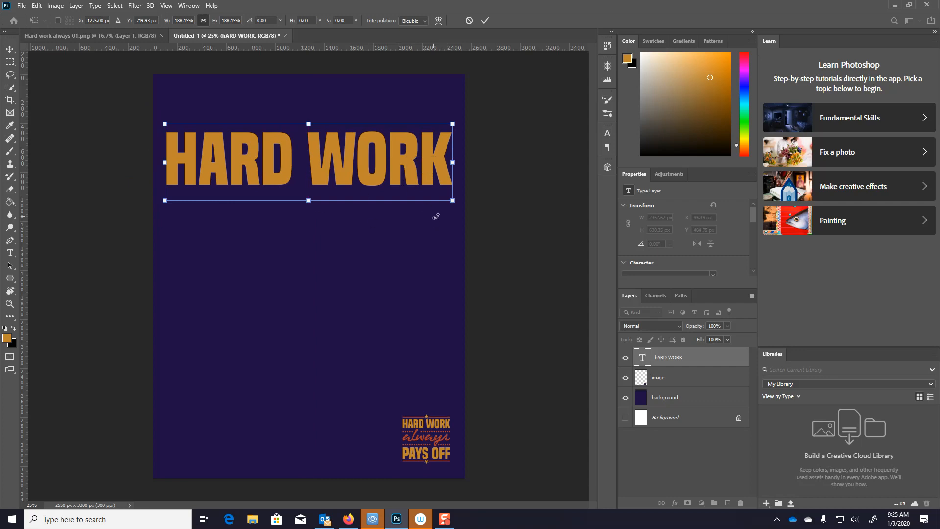
{"action": "left_click_drag", "start_coordinate": [452, 200], "coordinate": [436, 255]}
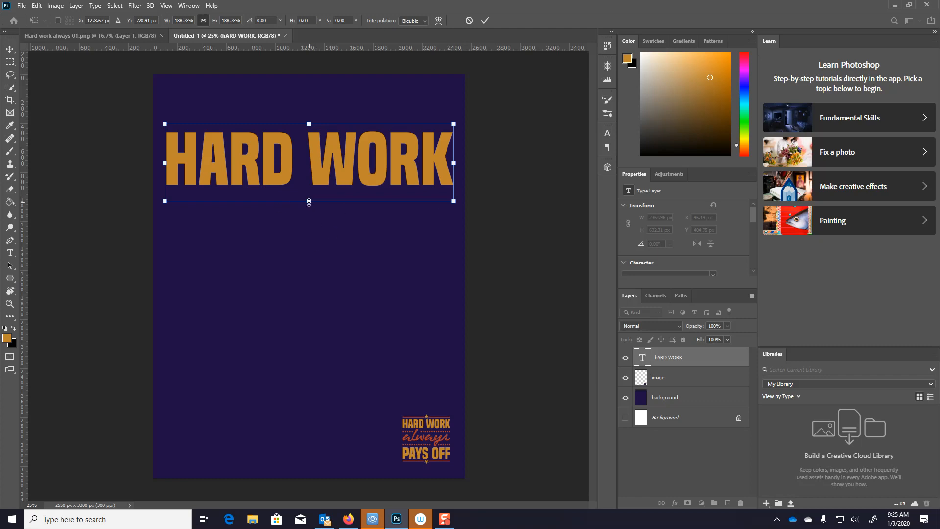
{"action": "left_click_drag", "start_coordinate": [309, 201], "coordinate": [303, 231]}
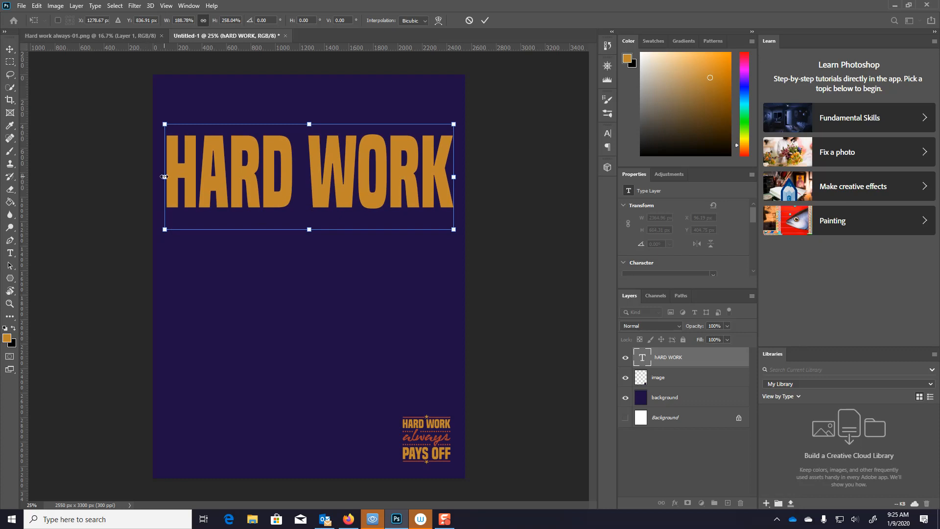
{"action": "mouse_move", "coordinate": [165, 177]}
{"action": "left_mouse_down"}
{"action": "mouse_move", "coordinate": [69, 170]}
{"action": "mouse_move", "coordinate": [189, 174]}
{"action": "mouse_move", "coordinate": [72, 172]}
{"action": "mouse_move", "coordinate": [170, 177]}
{"action": "left_mouse_up"}
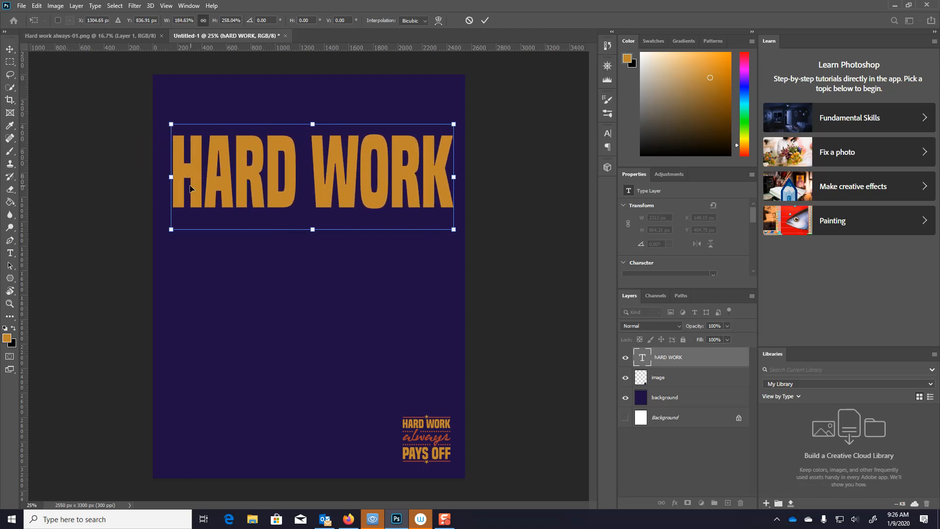
{"action": "mouse_move", "coordinate": [171, 176]}
{"action": "left_mouse_down"}
{"action": "mouse_move", "coordinate": [126, 176]}
{"action": "mouse_move", "coordinate": [224, 176]}
{"action": "mouse_move", "coordinate": [131, 175]}
{"action": "mouse_move", "coordinate": [171, 176]}
{"action": "left_mouse_up"}
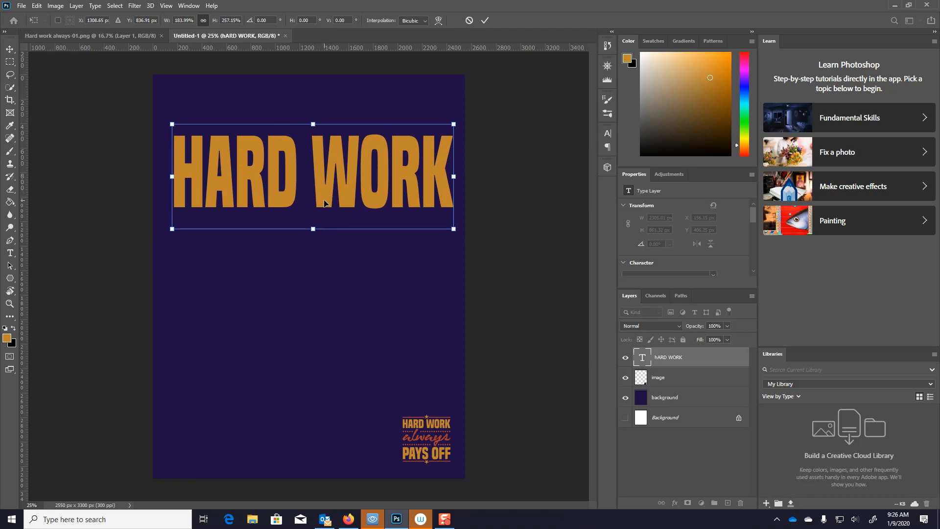
{"action": "left_click_drag", "start_coordinate": [324, 200], "coordinate": [323, 184]}
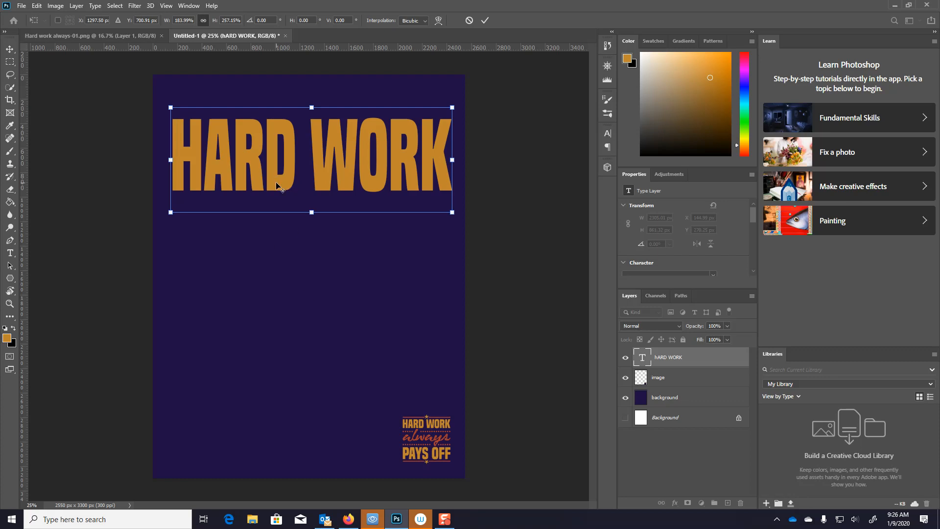
Step: Duplicate the HARD WORK text straight down into the page's lower part, just above the reference artwork
{"action": "left_click_drag", "start_coordinate": [278, 186], "coordinate": [283, 346]}
{"action": "left_click_drag", "start_coordinate": [286, 189], "coordinate": [294, 307]}
{"action": "left_click", "coordinate": [11, 51]}
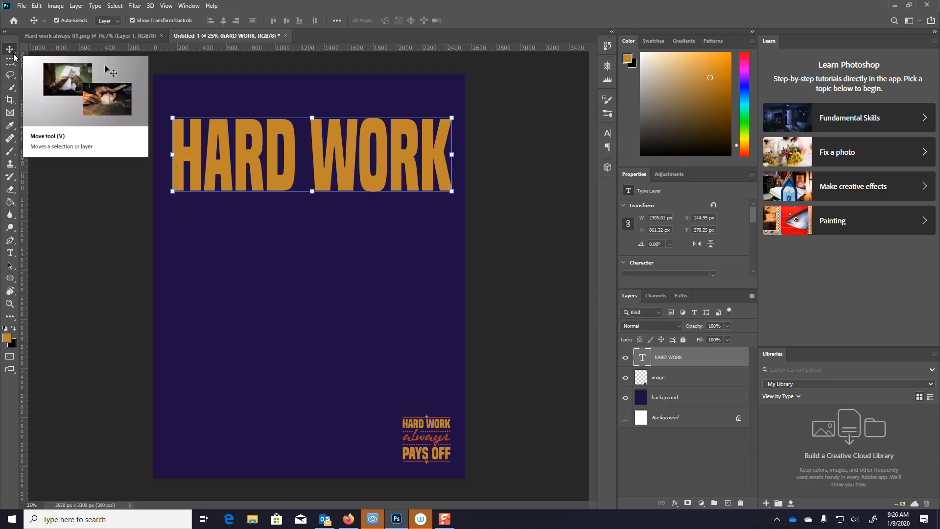
{"action": "left_click_drag", "start_coordinate": [280, 184], "coordinate": [278, 393]}
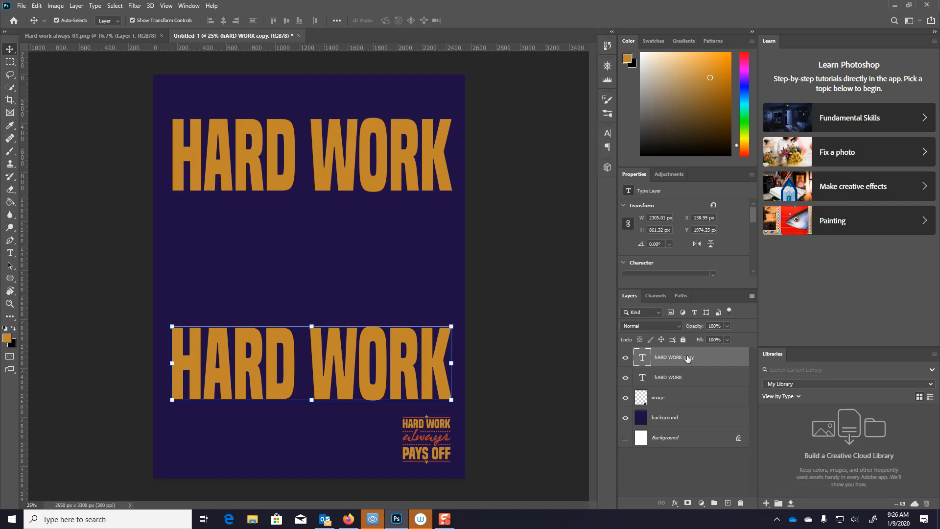
Step: Replace the wording of the lower HARD WORK copy with PAYS OFF
{"action": "double_click", "coordinate": [340, 385]}
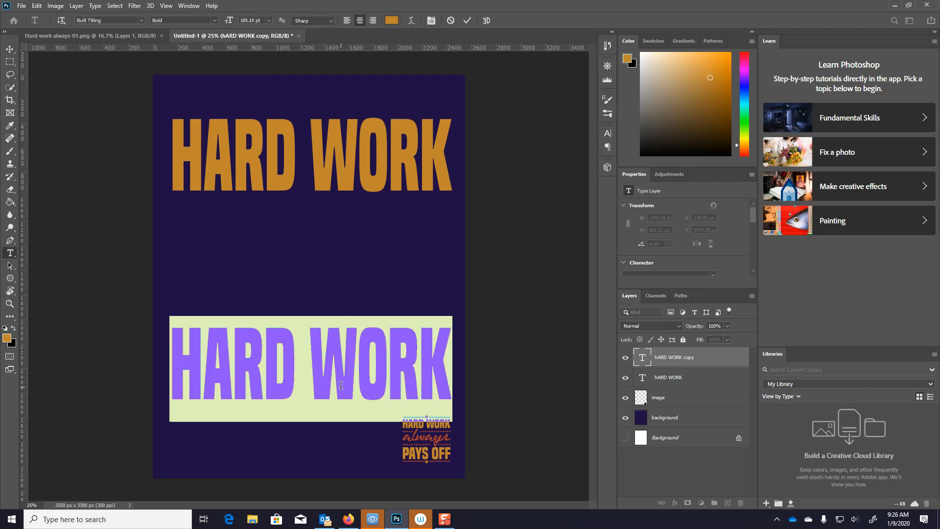
{"action": "type", "text": "PAYS"}
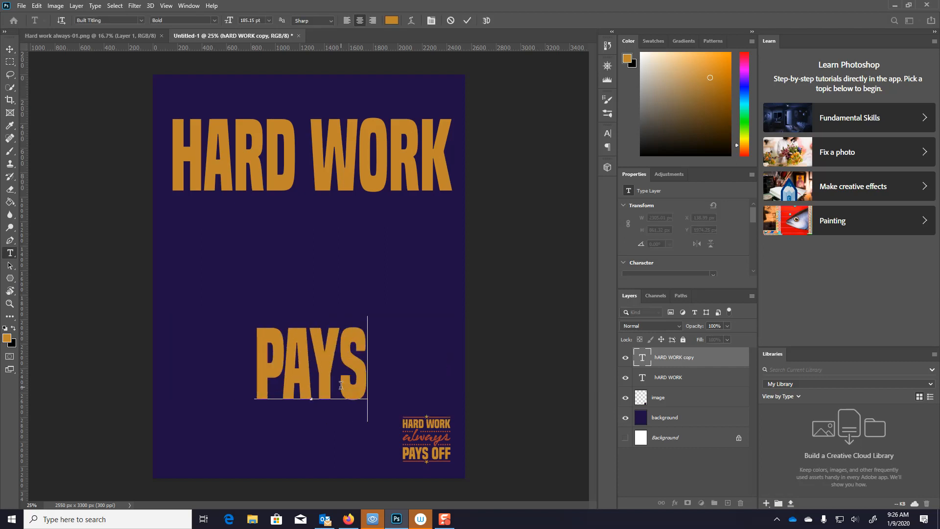
{"action": "type", "text": " OFF"}
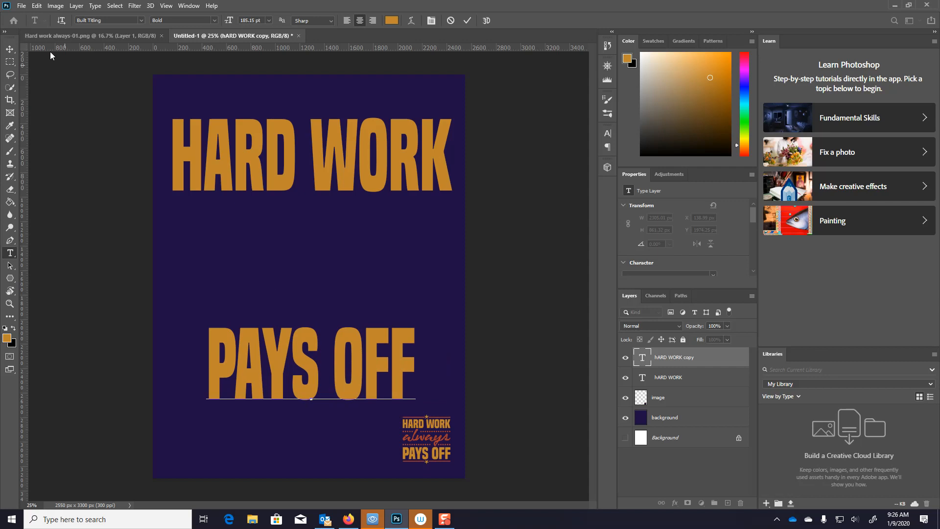
{"action": "left_click", "coordinate": [9, 50]}
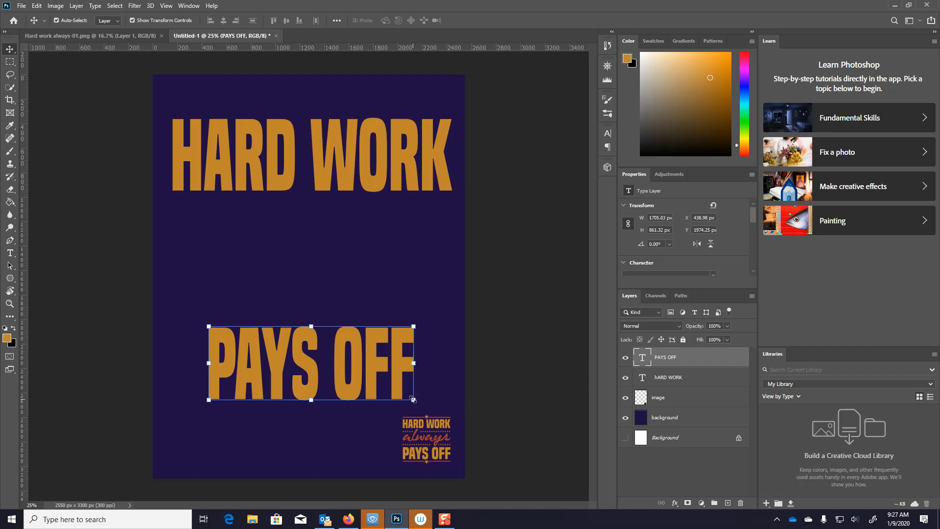
Step: Scale the PAYS OFF text to about 2314 x 977 px and align it beneath HARD WORK at nearly the same width
{"action": "left_click_drag", "start_coordinate": [412, 400], "coordinate": [455, 438]}
{"action": "left_click_drag", "start_coordinate": [436, 375], "coordinate": [436, 370]}
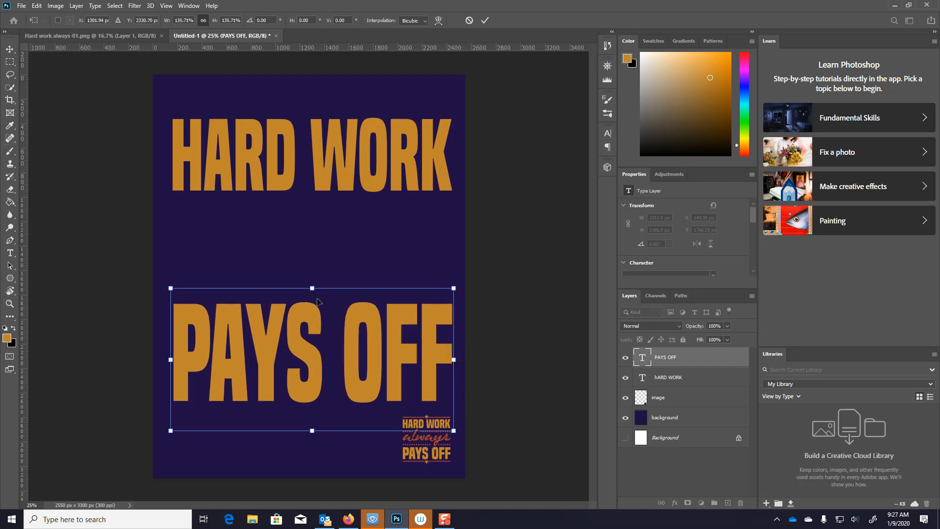
{"action": "left_click_drag", "start_coordinate": [311, 287], "coordinate": [312, 322]}
{"action": "left_click_drag", "start_coordinate": [311, 401], "coordinate": [309, 394]}
{"action": "left_click_drag", "start_coordinate": [309, 316], "coordinate": [311, 306]}
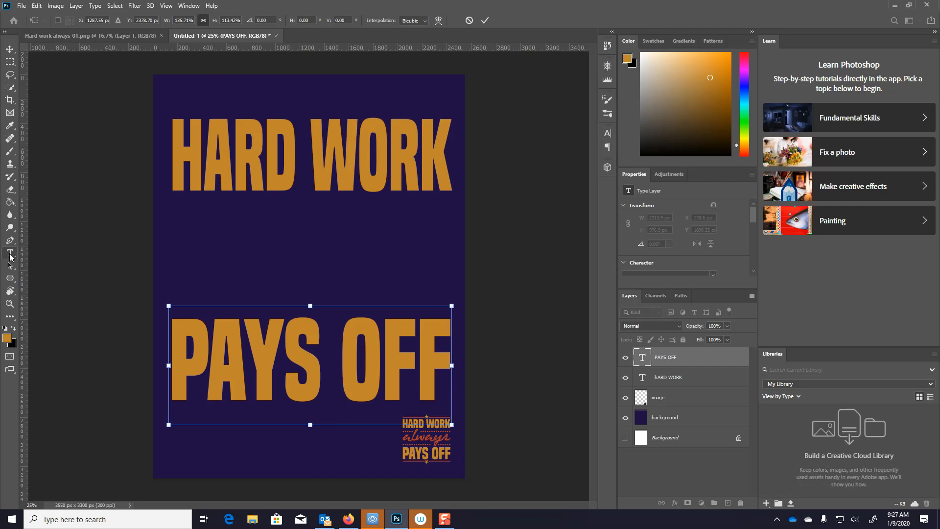
Step: Try a tracking of -160 on the whole PAYS OFF text, return it to 0, and set the text's vertical scale to 97%
{"action": "left_click", "coordinate": [10, 255]}
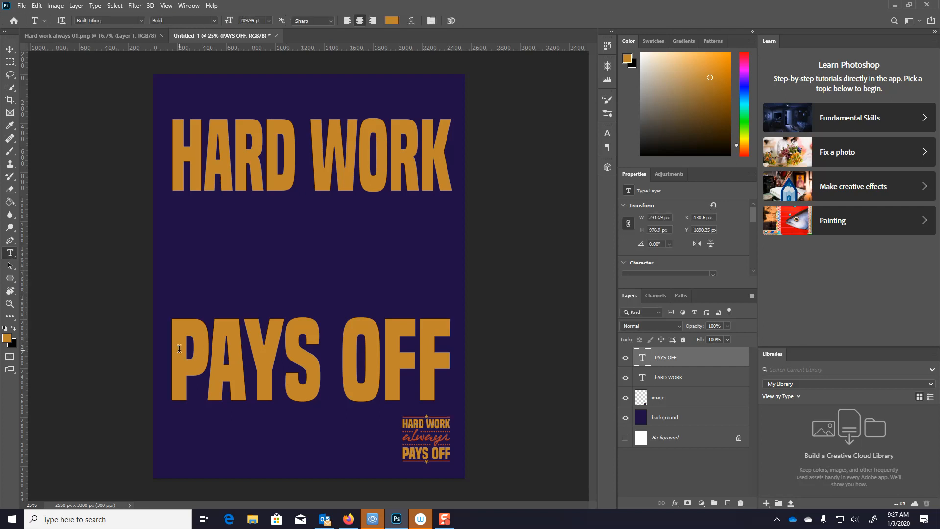
{"action": "left_click_drag", "start_coordinate": [174, 347], "coordinate": [453, 359]}
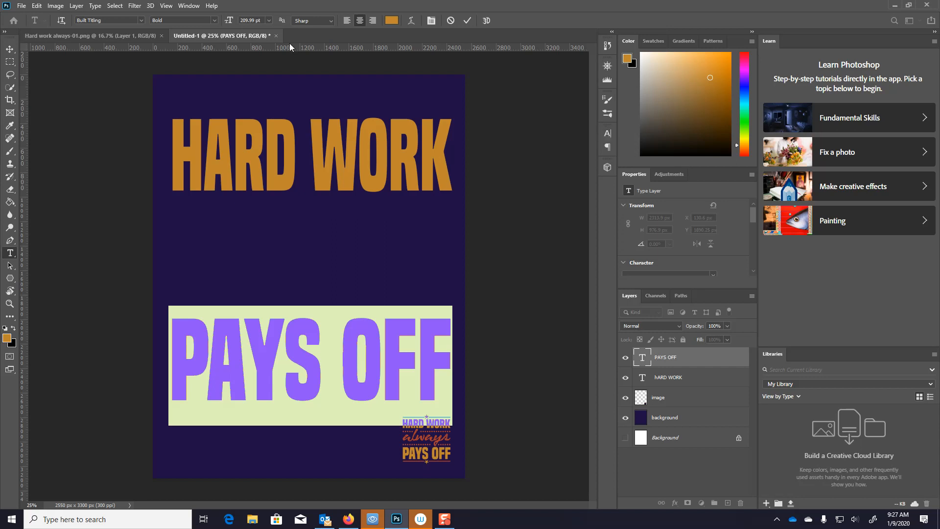
{"action": "left_click", "coordinate": [189, 6]}
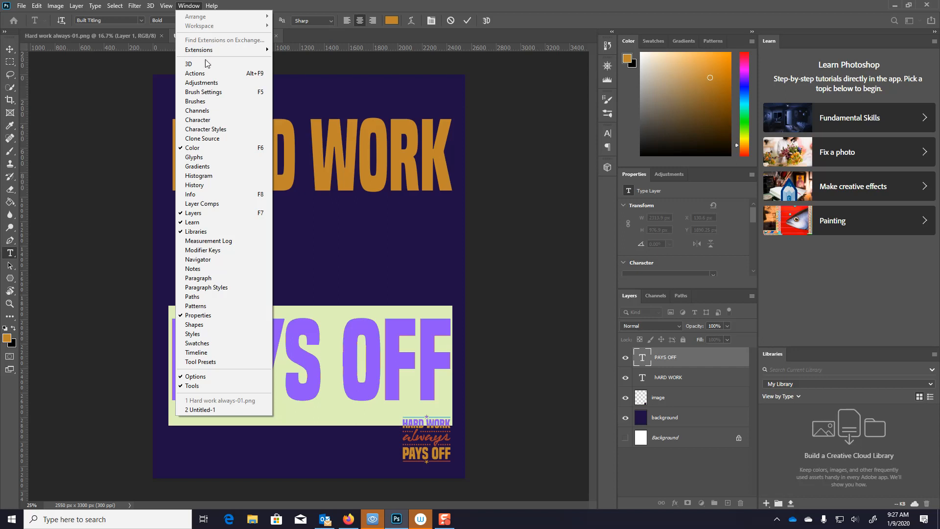
{"action": "left_click", "coordinate": [198, 121]}
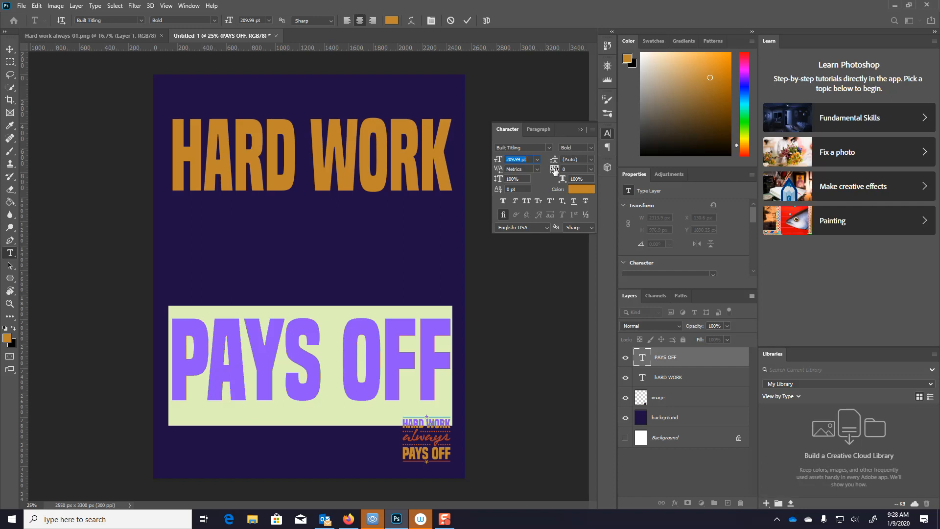
{"action": "left_click_drag", "start_coordinate": [554, 169], "coordinate": [551, 171]}
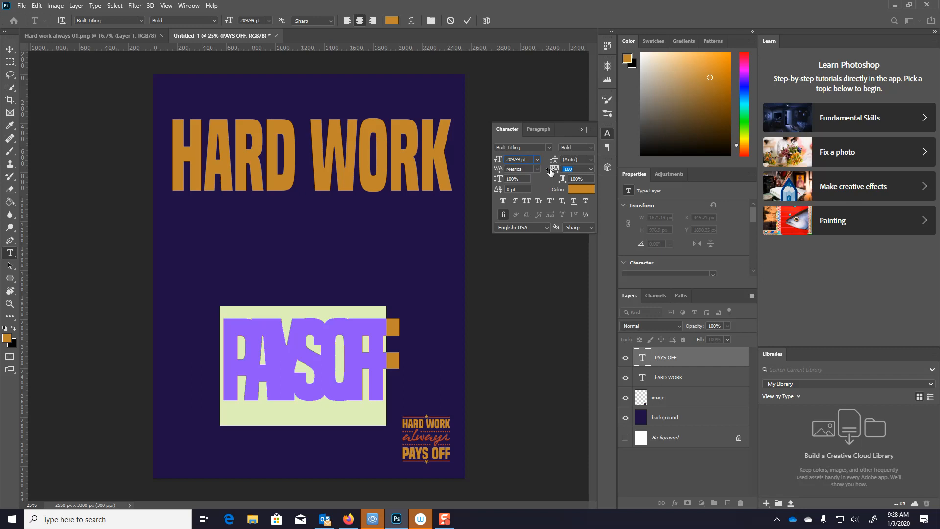
{"action": "left_click_drag", "start_coordinate": [550, 170], "coordinate": [554, 171]}
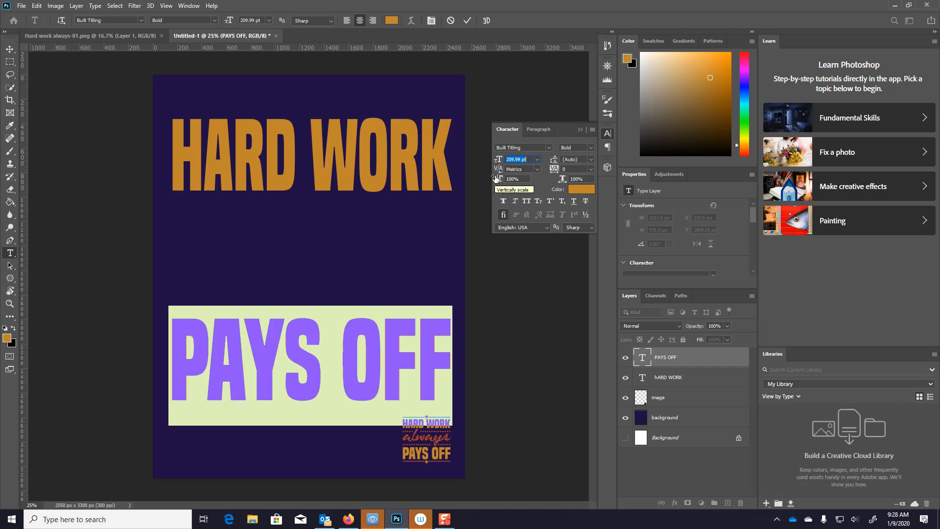
{"action": "left_click_drag", "start_coordinate": [499, 178], "coordinate": [498, 179]}
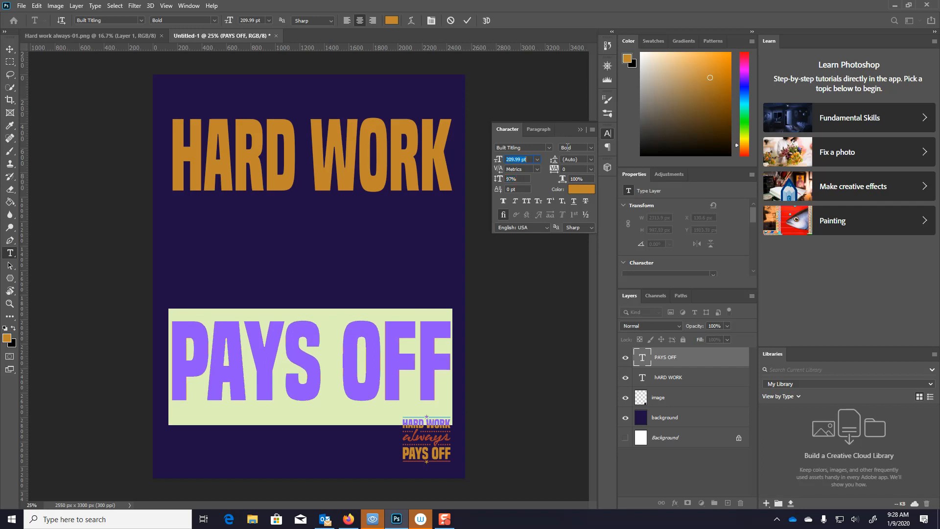
Step: Review the paragraph settings of the PAYS OFF text, close them, and leave text editing with nothing selected
{"action": "left_click", "coordinate": [538, 129]}
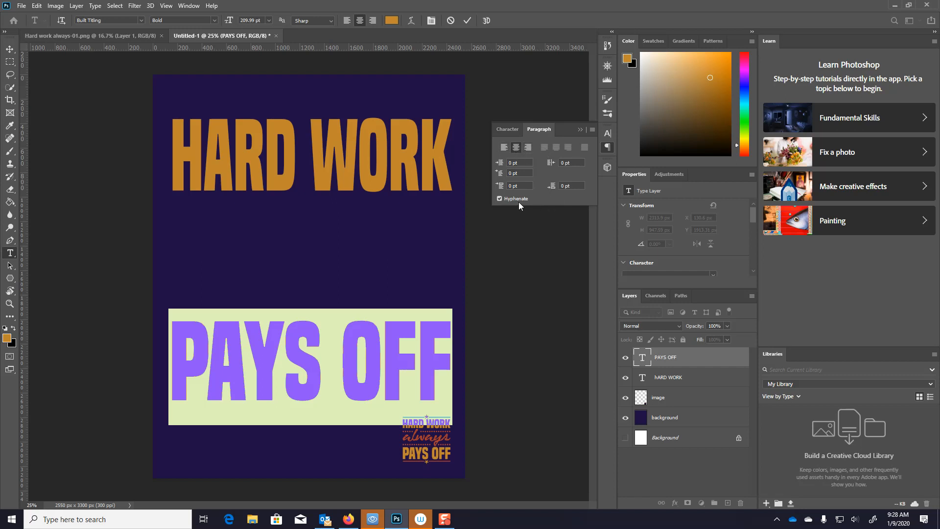
{"action": "left_click", "coordinate": [580, 130]}
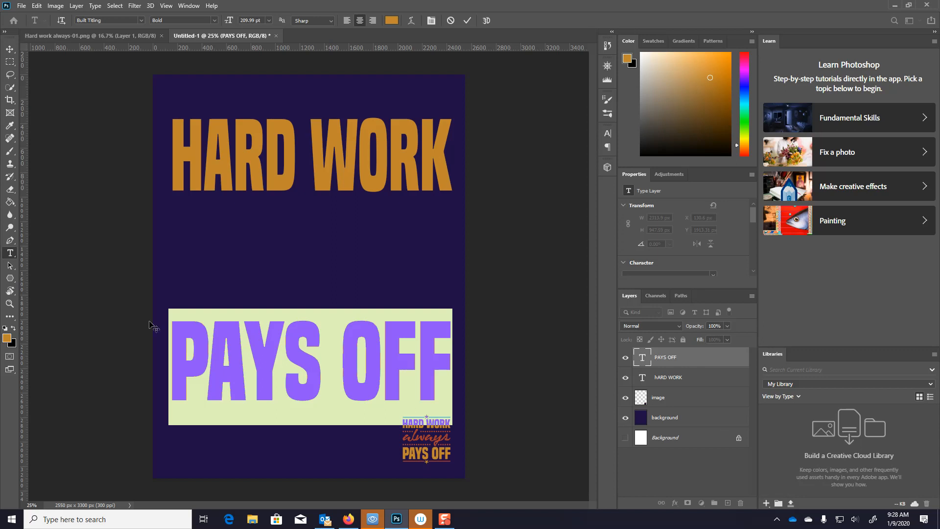
{"action": "left_click", "coordinate": [10, 48]}
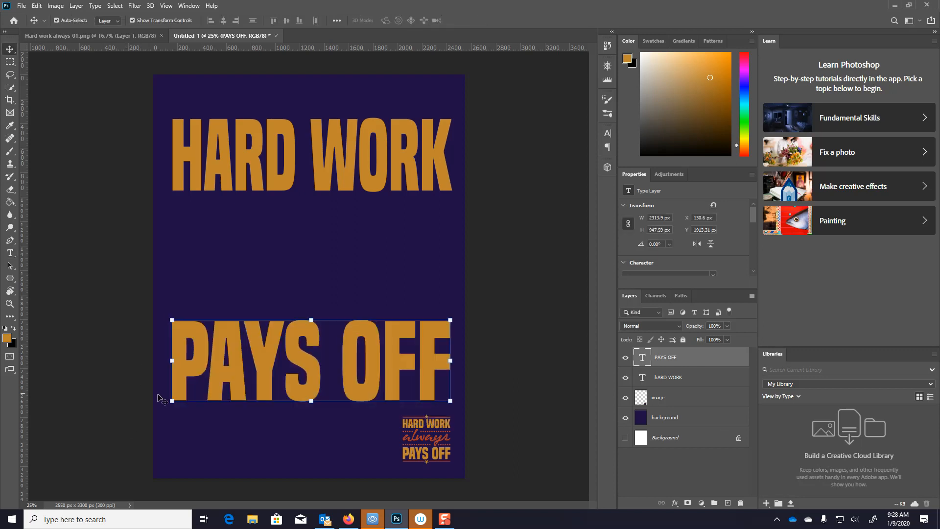
{"action": "left_click", "coordinate": [114, 380]}
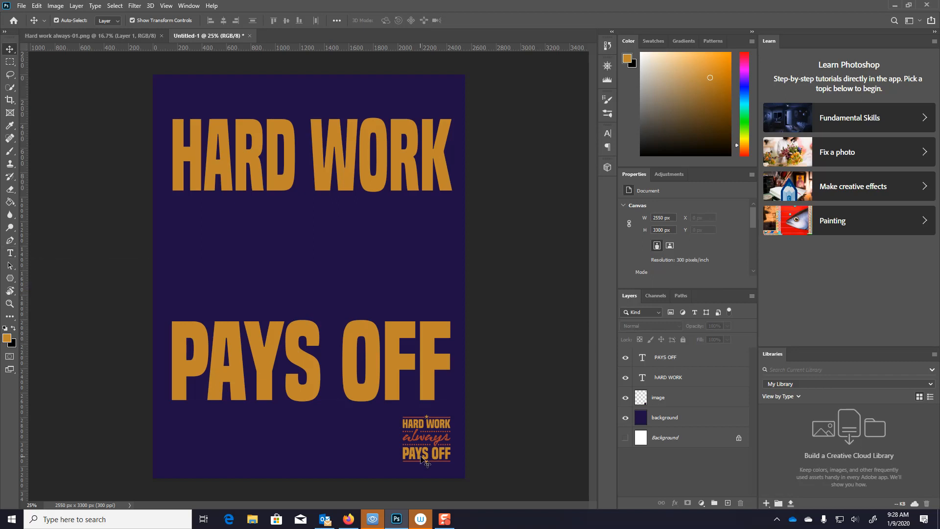
Step: Set the foreground color to the red-orange bb4126 sampled from the word "always" in the reference artwork
{"action": "left_click", "coordinate": [7, 339]}
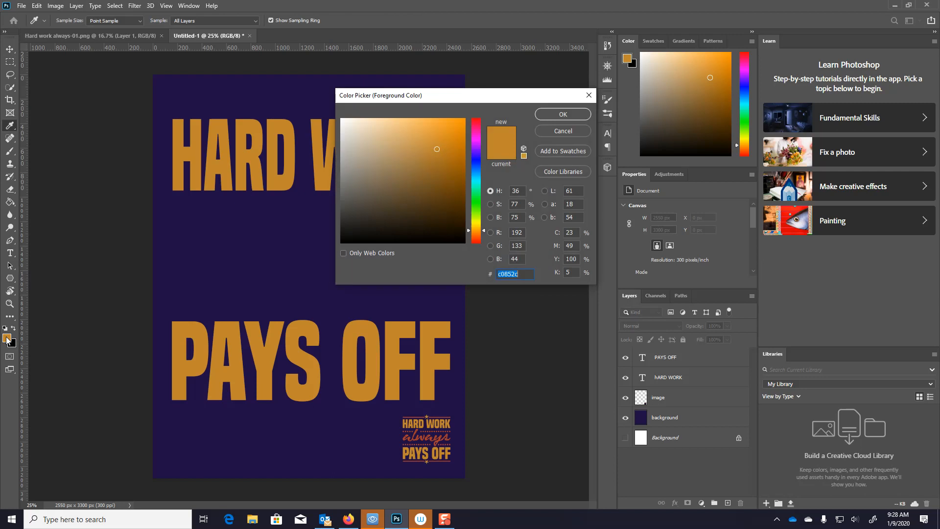
{"action": "left_click", "coordinate": [412, 439]}
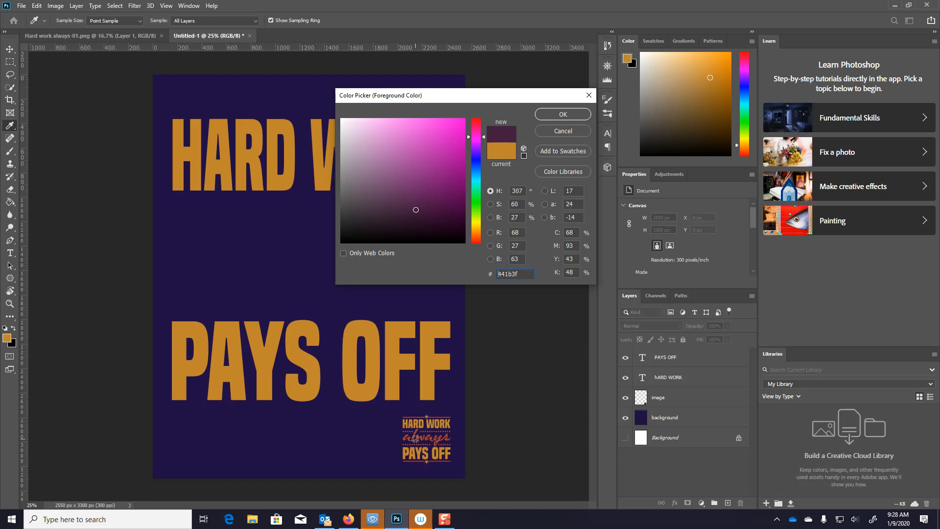
{"action": "left_click", "coordinate": [415, 441]}
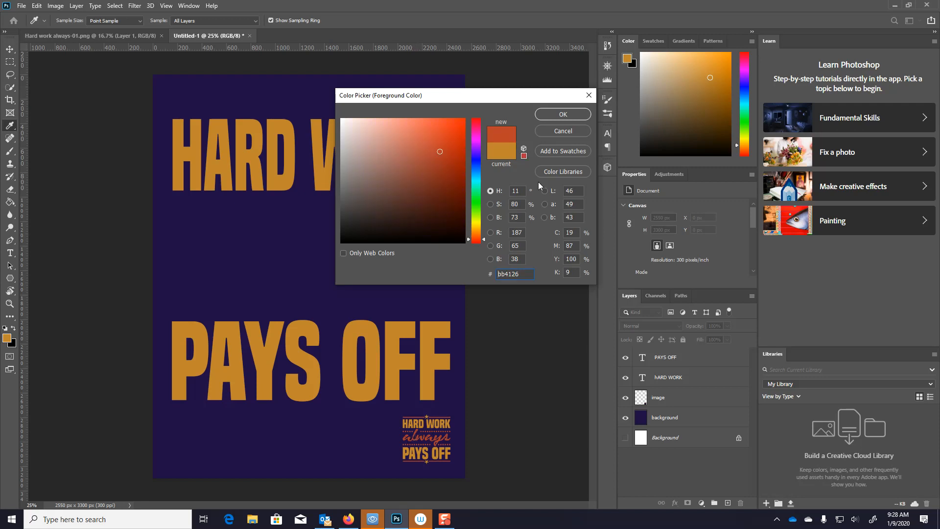
{"action": "left_click", "coordinate": [563, 114]}
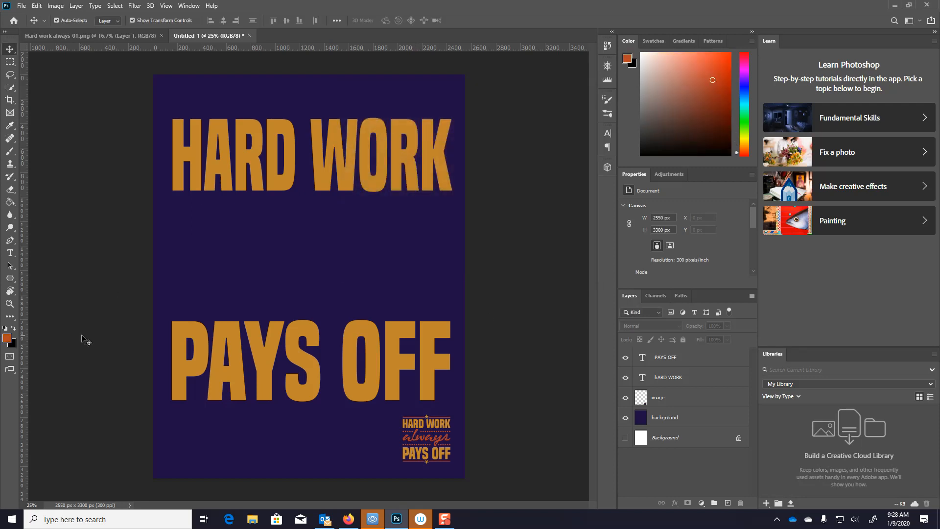
Step: Add a new text layer reading ALWAYS between HARD WORK and PAYS OFF
{"action": "key", "text": "v"}
{"action": "left_click", "coordinate": [10, 253]}
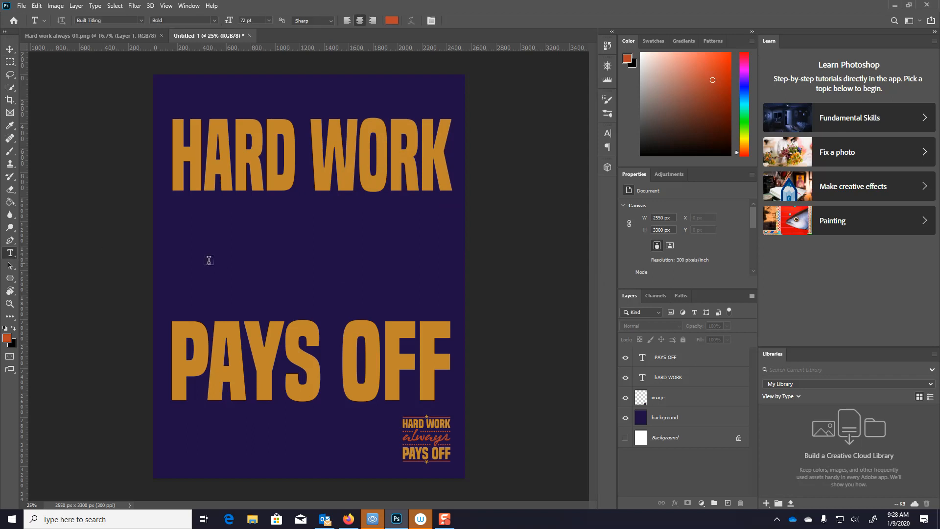
{"action": "left_click", "coordinate": [183, 254]}
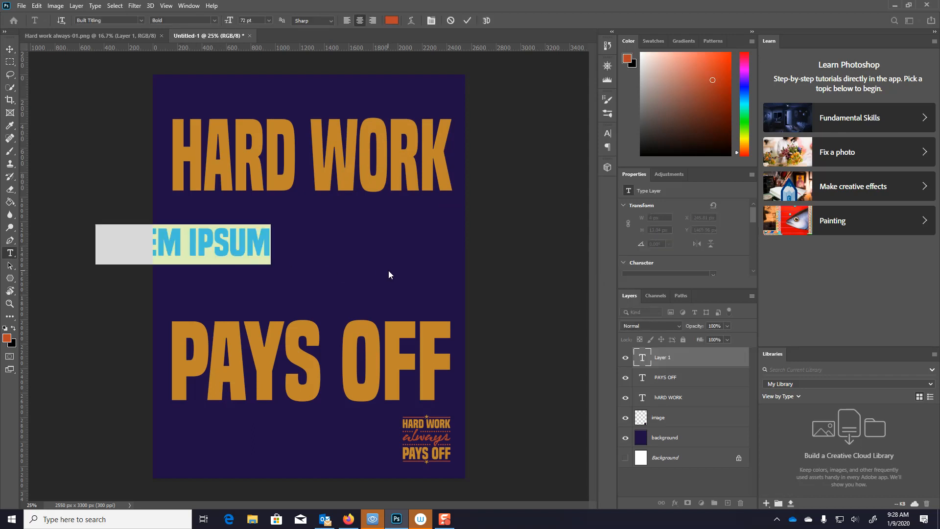
{"action": "type", "text": "ALWAYS"}
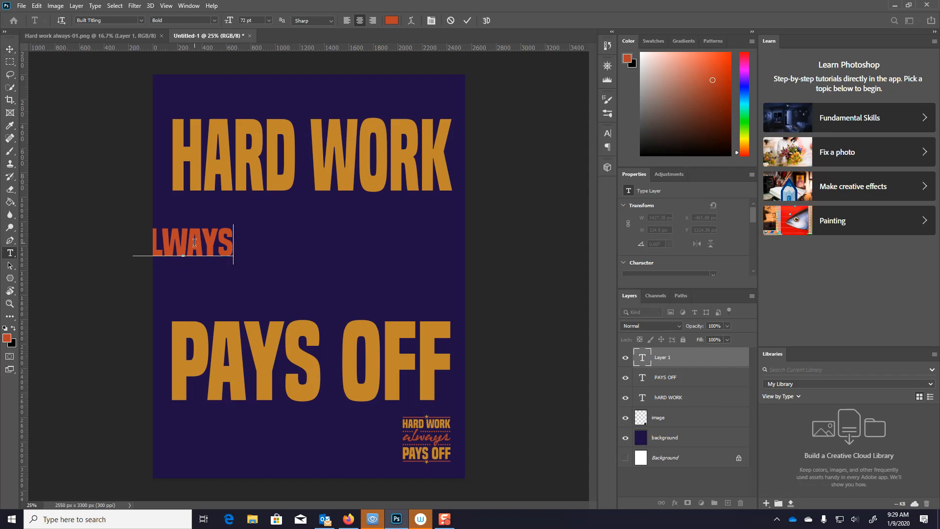
Step: Scale the ALWAYS text to about 2095 x 834 px and center it between HARD WORK and PAYS OFF
{"action": "left_click", "coordinate": [9, 49]}
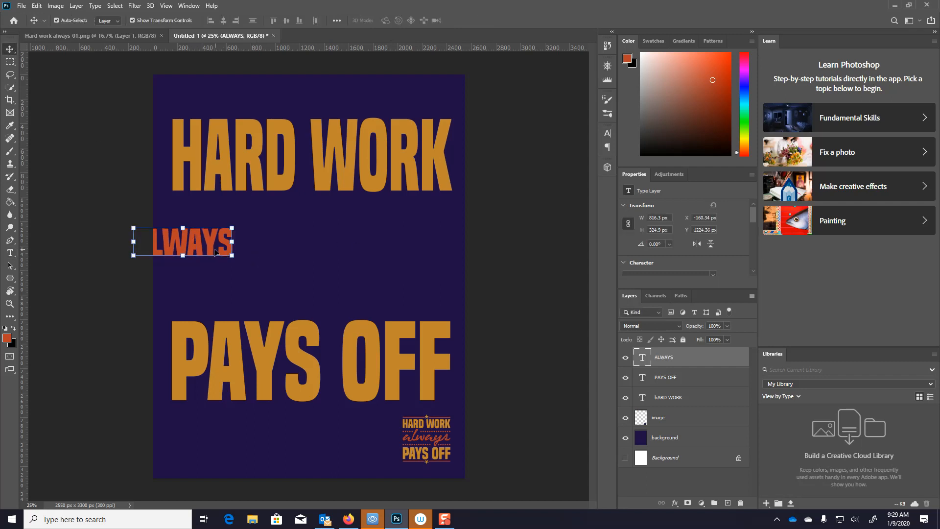
{"action": "left_click_drag", "start_coordinate": [214, 251], "coordinate": [298, 261]}
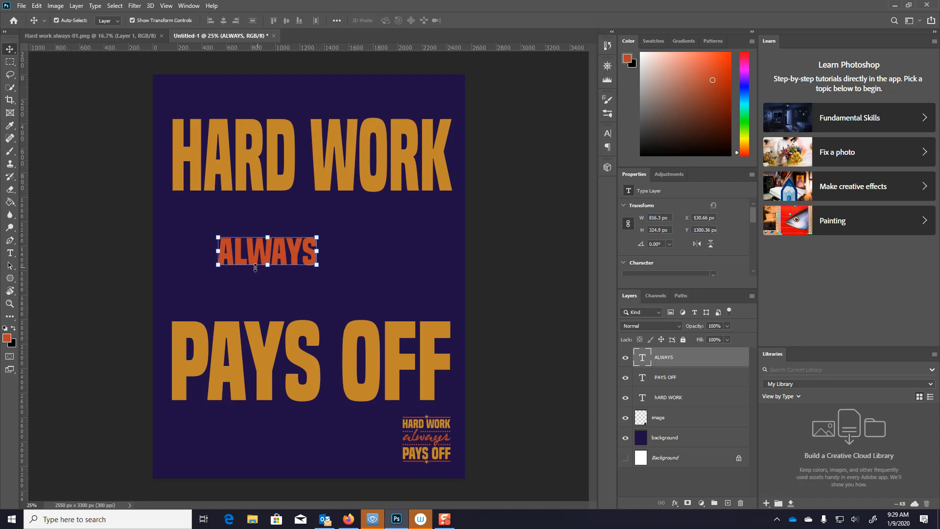
{"action": "left_click_drag", "start_coordinate": [218, 265], "coordinate": [188, 288]}
{"action": "left_click_drag", "start_coordinate": [289, 255], "coordinate": [444, 257]}
{"action": "left_click_drag", "start_coordinate": [390, 275], "coordinate": [381, 282]}
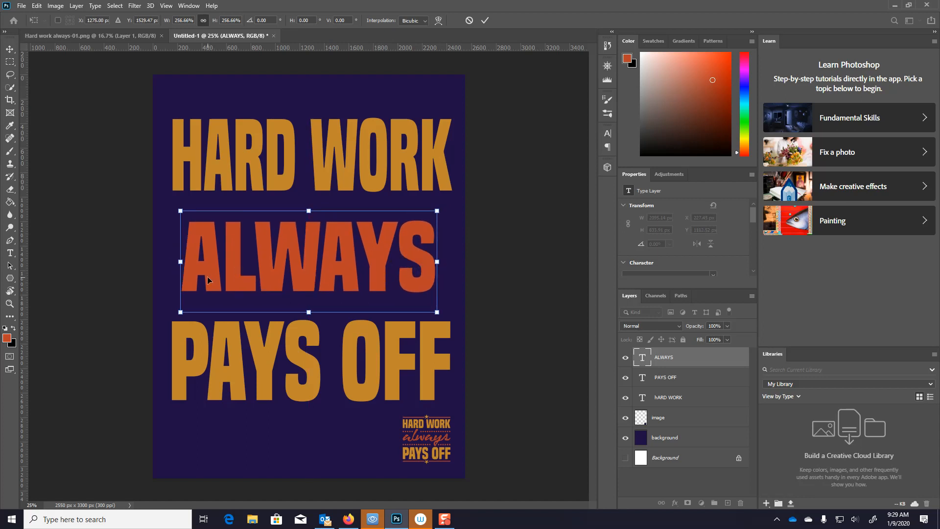
{"action": "key", "text": "Return"}
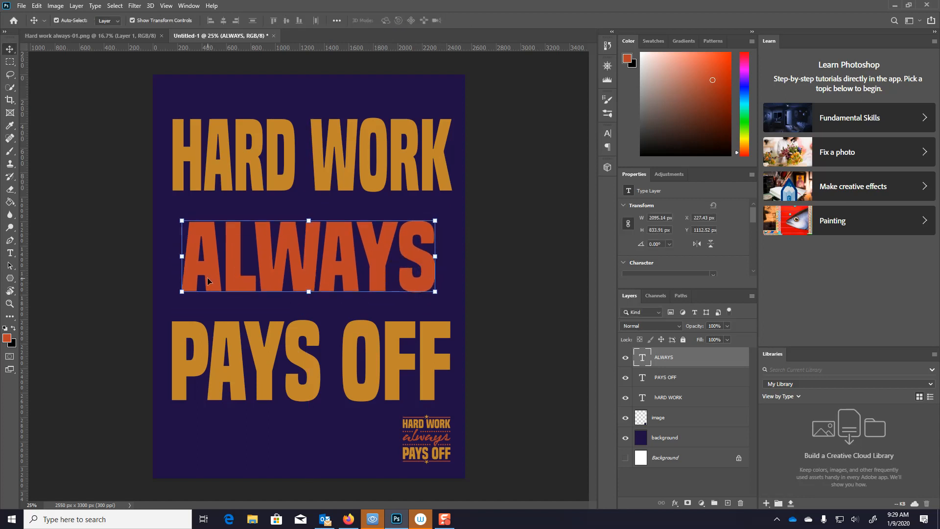
Step: Change the font of the whole ALWAYS text to CF Expedition
{"action": "left_click", "coordinate": [12, 256]}
{"action": "left_click_drag", "start_coordinate": [186, 254], "coordinate": [428, 272]}
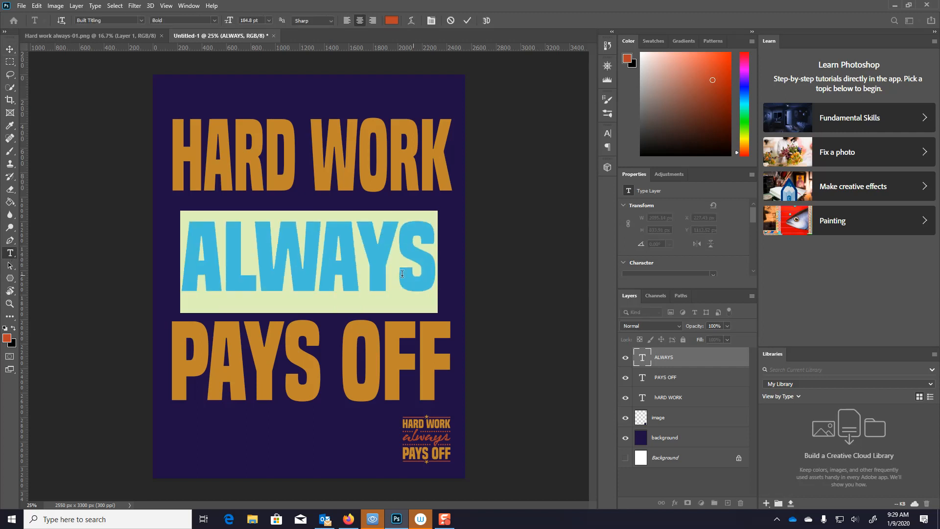
{"action": "left_click", "coordinate": [141, 20]}
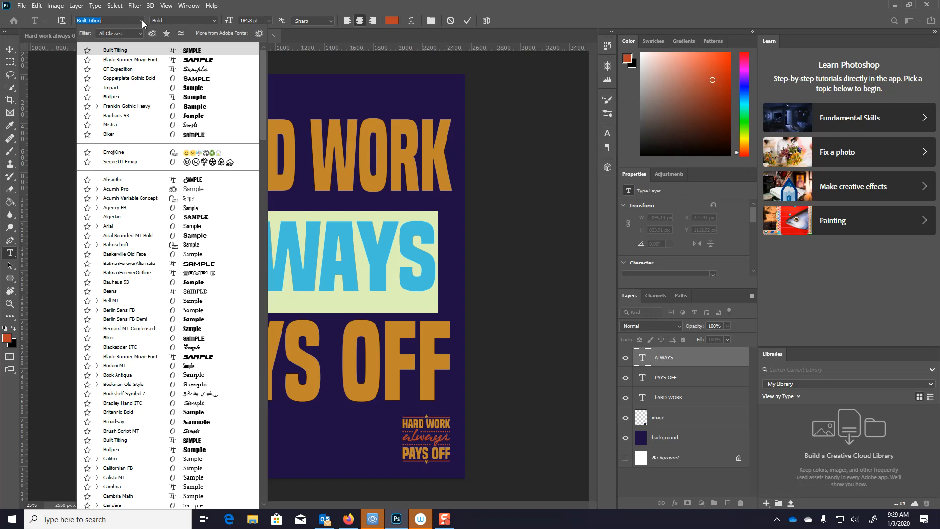
{"action": "left_click", "coordinate": [105, 69]}
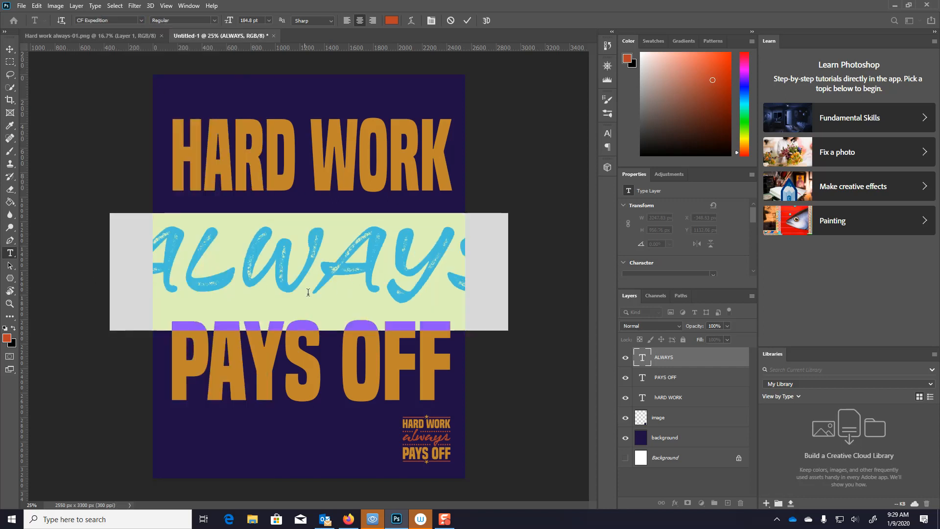
Step: Replace the uppercase ALWAYS wording with lowercase "always"
{"action": "left_click", "coordinate": [323, 287]}
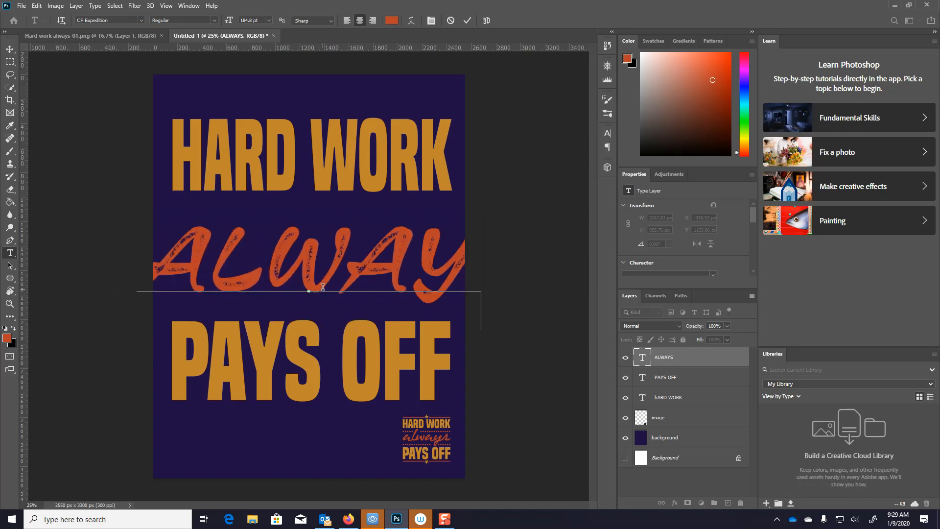
{"action": "key", "text": "BackSpace"}
{"action": "key", "text": "BackSpace"}
{"action": "key", "text": "BackSpace"}
{"action": "key", "text": "BackSpace"}
{"action": "key", "text": "BackSpace"}
{"action": "key", "text": "BackSpace"}
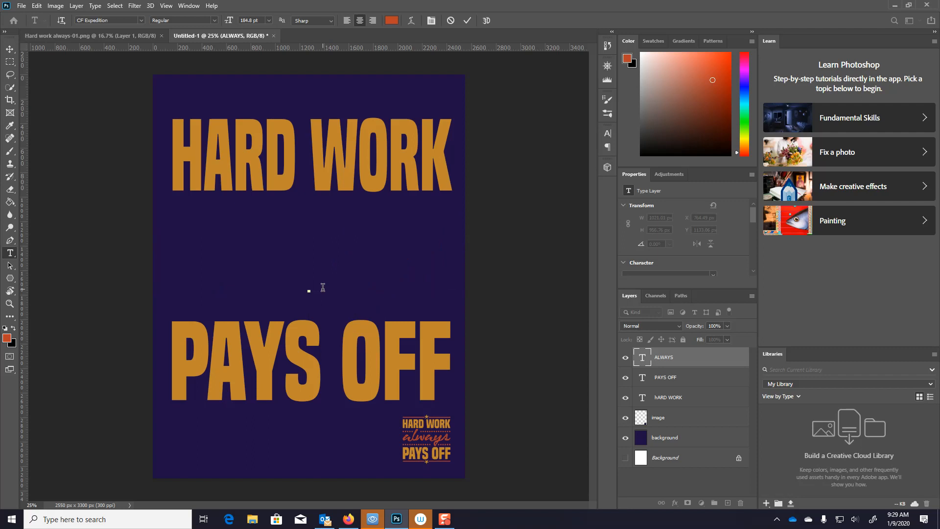
{"action": "type", "text": "alwa"}
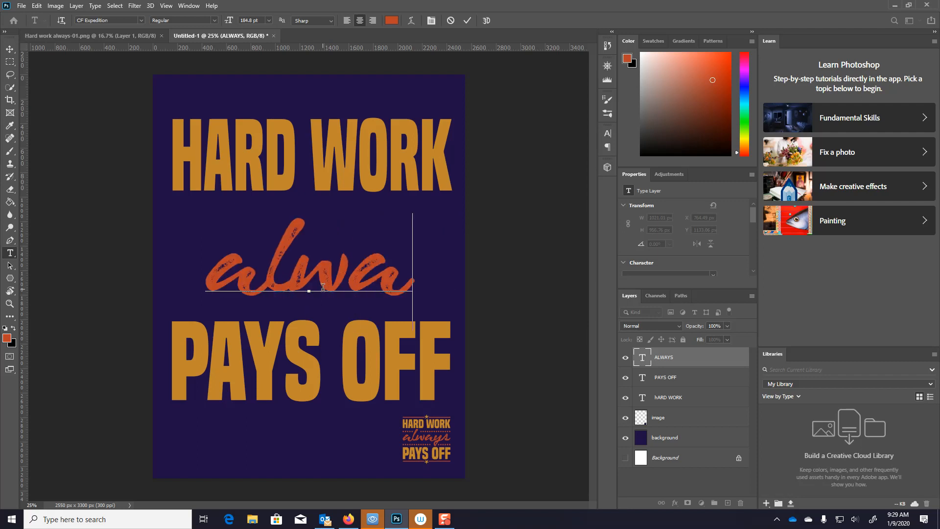
{"action": "type", "text": "ys"}
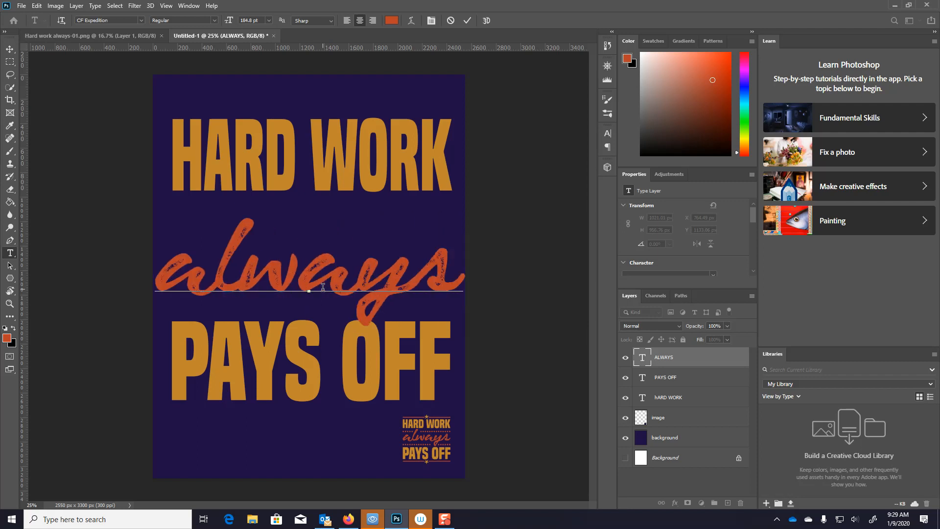
Step: Narrow the "always" text to about 2003 px wide and fit it between HARD WORK and PAYS OFF
{"action": "left_click", "coordinate": [12, 50]}
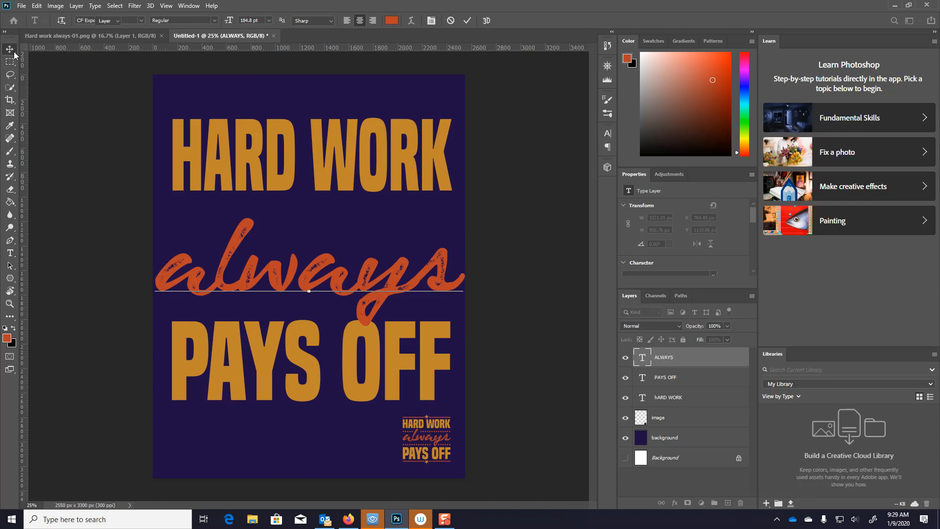
{"action": "left_click_drag", "start_coordinate": [458, 271], "coordinate": [399, 262]}
{"action": "left_click_drag", "start_coordinate": [345, 295], "coordinate": [381, 279]}
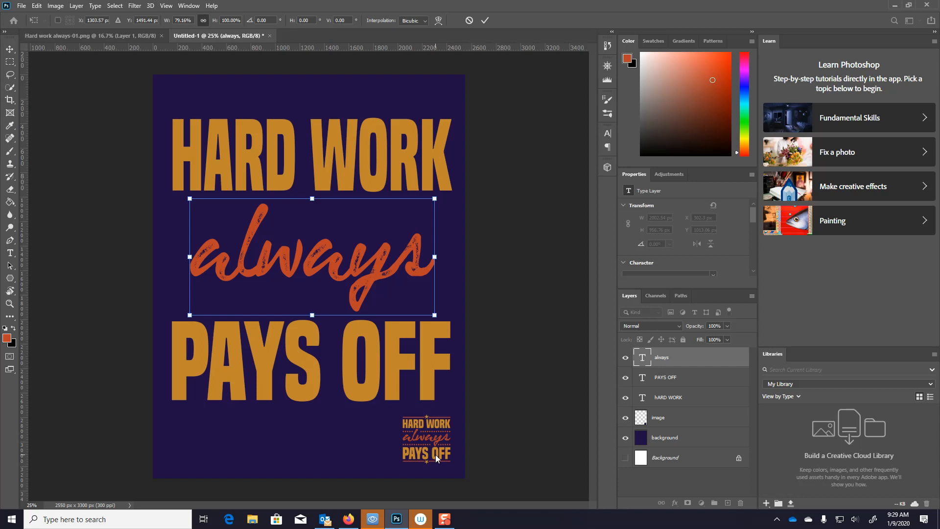
{"action": "key", "text": "Return"}
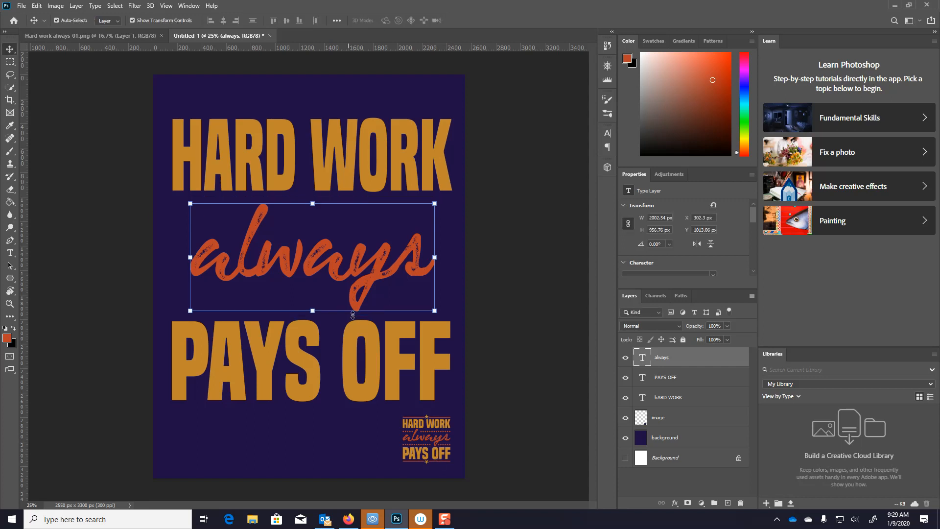
{"action": "left_click", "coordinate": [490, 302]}
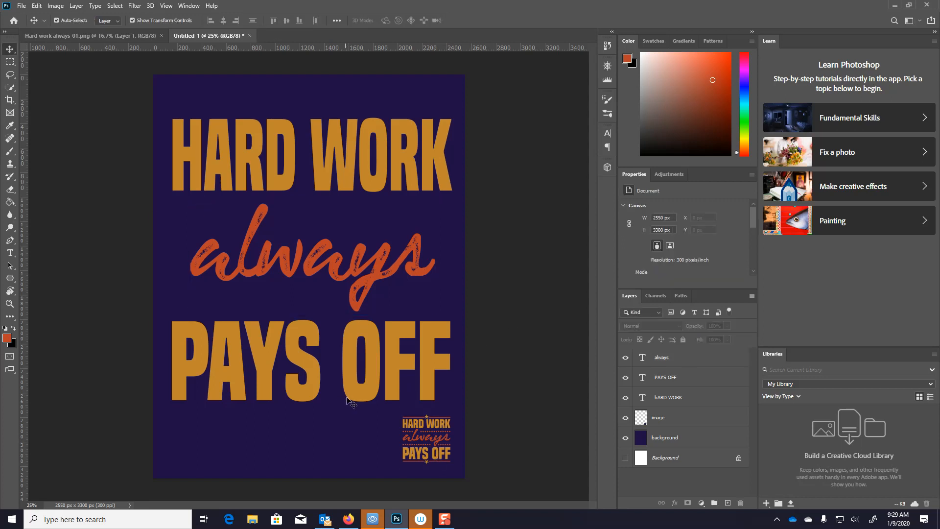
Step: Move PAYS OFF down over the reference artwork and lower "always" to the middle of the widened gap
{"action": "left_click_drag", "start_coordinate": [348, 400], "coordinate": [350, 437]}
{"action": "left_click_drag", "start_coordinate": [367, 300], "coordinate": [365, 319]}
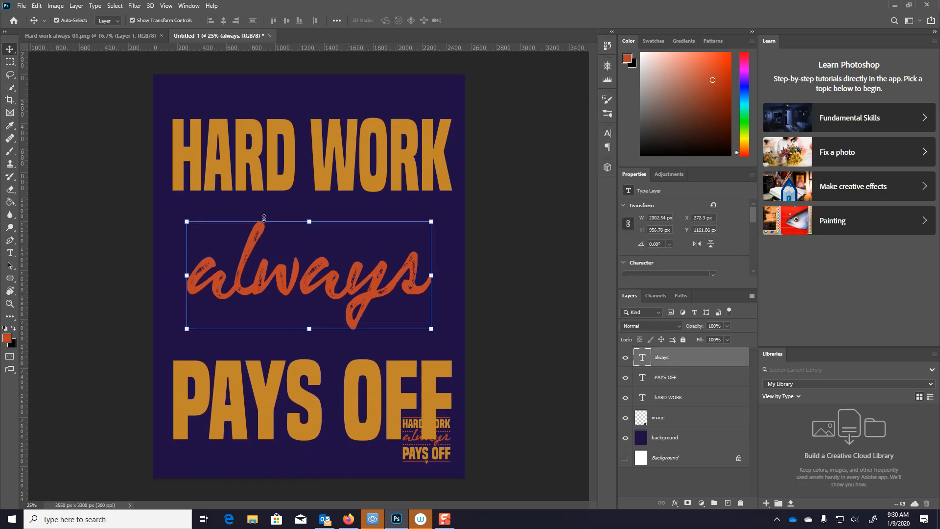
{"action": "left_click", "coordinate": [99, 282]}
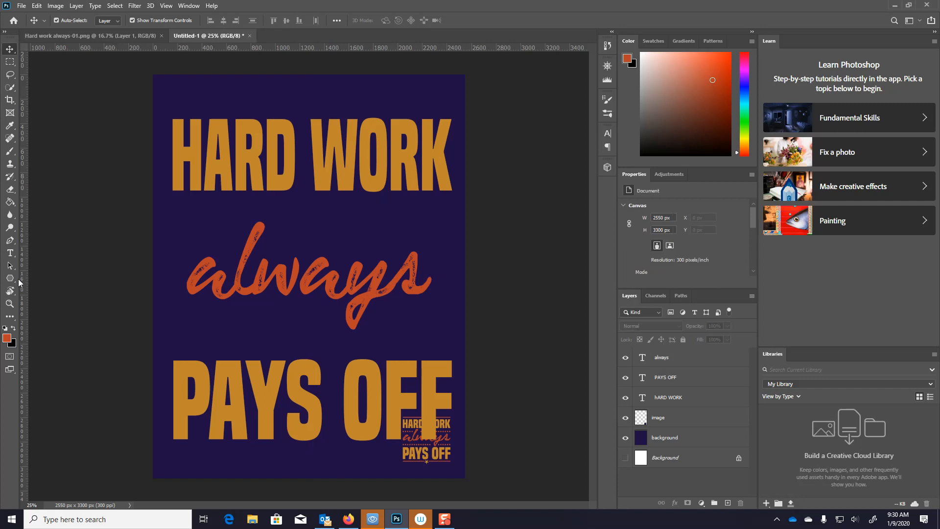
Step: Switch the active shape tool to the Polygon tool for drawing a five-pointed star
{"action": "left_click", "coordinate": [10, 282]}
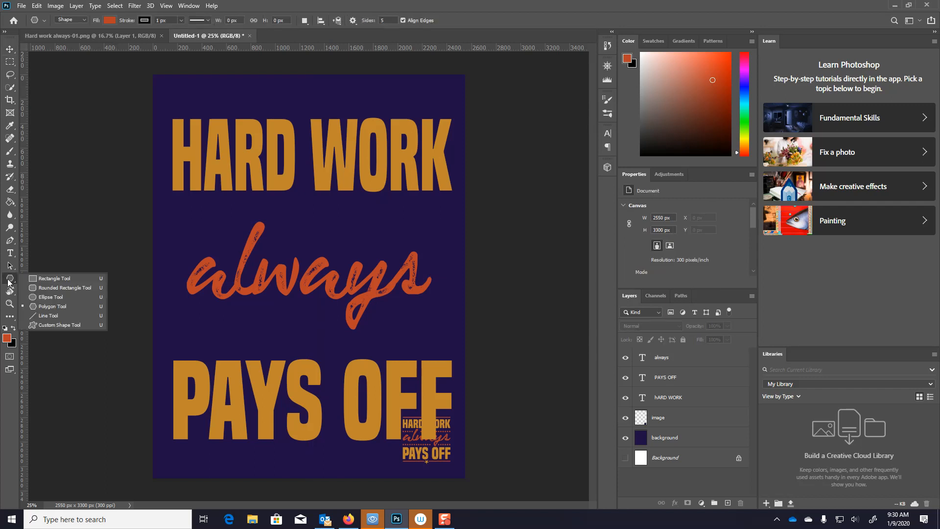
{"action": "left_click", "coordinate": [40, 279]}
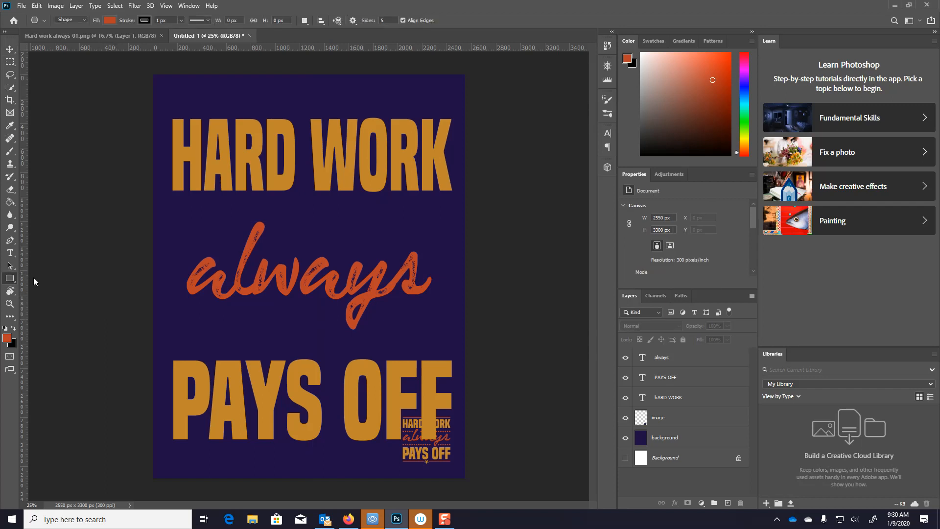
{"action": "left_click", "coordinate": [10, 280]}
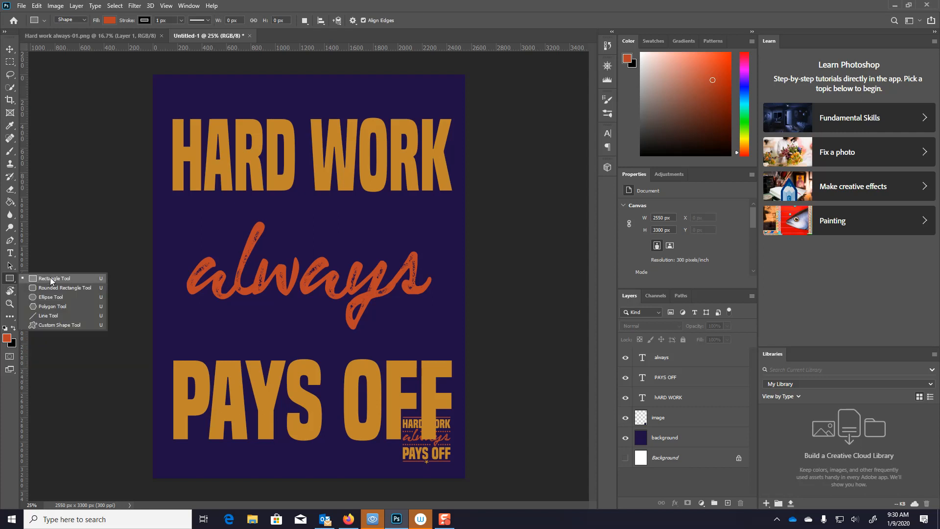
{"action": "left_click", "coordinate": [43, 307]}
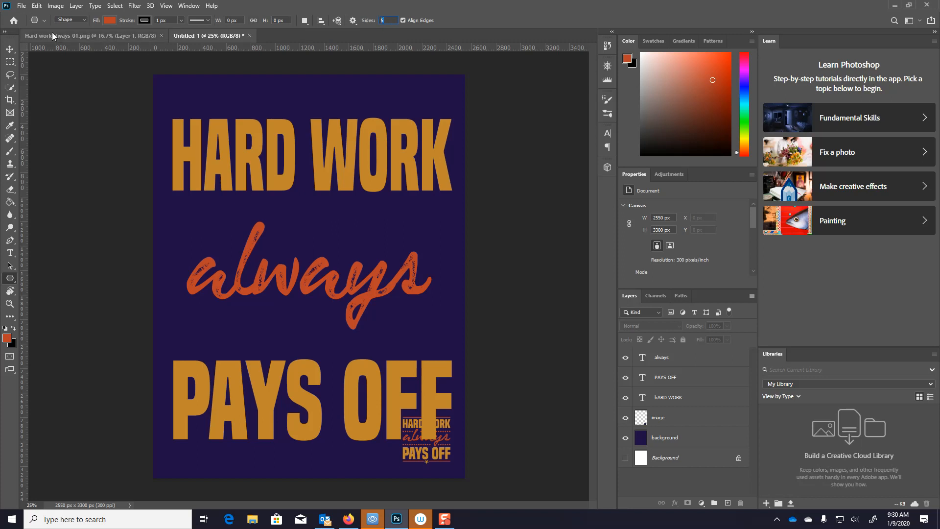
{"action": "left_click", "coordinate": [110, 20]}
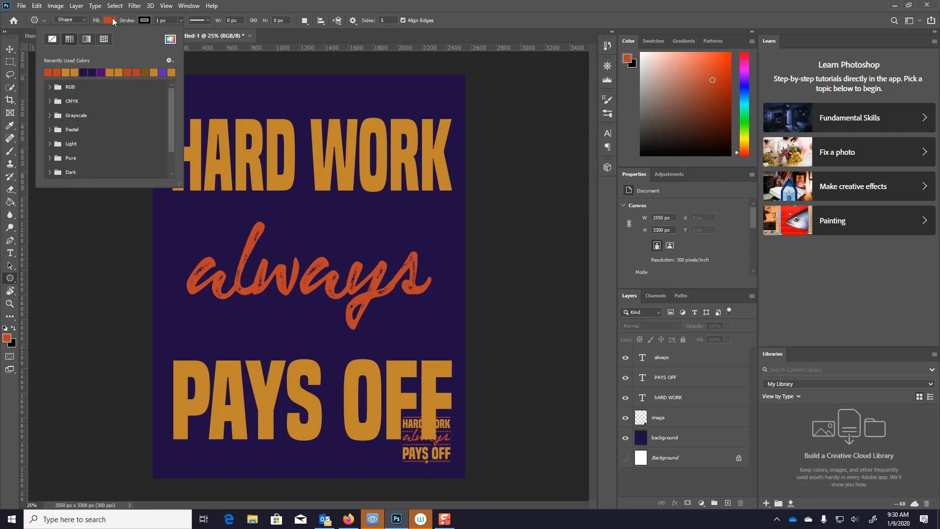
{"action": "left_click", "coordinate": [303, 289]}
{"action": "left_click", "coordinate": [308, 290]}
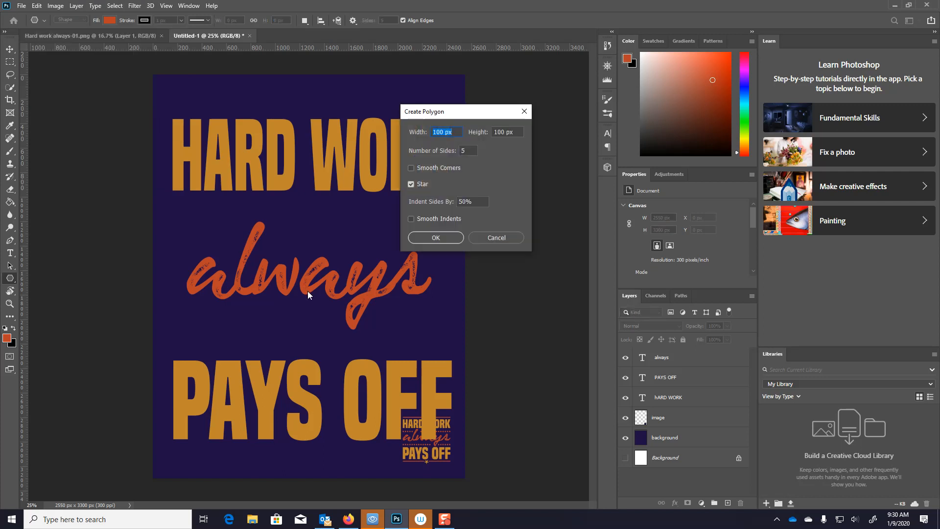
{"action": "left_click", "coordinate": [436, 237]}
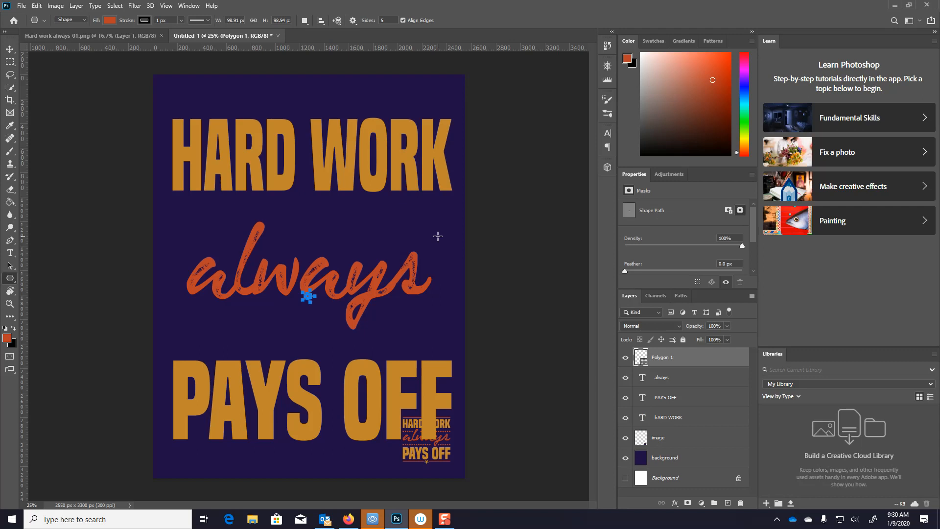
{"action": "key", "text": "ctrl+z"}
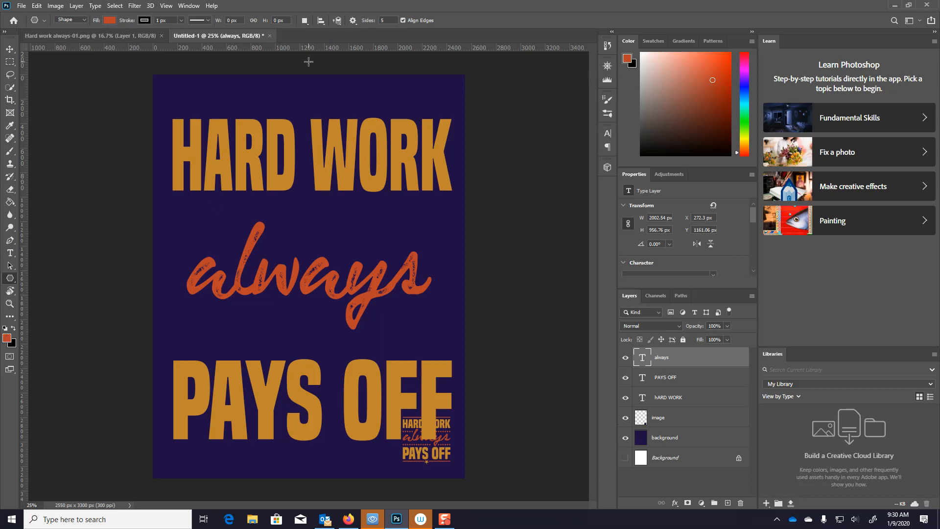
Step: Draw an orange-red five-pointed star about 300 px wide above HARD WORK, then shift the star and HARD WORK slightly down
{"action": "left_click_drag", "start_coordinate": [296, 94], "coordinate": [309, 111]}
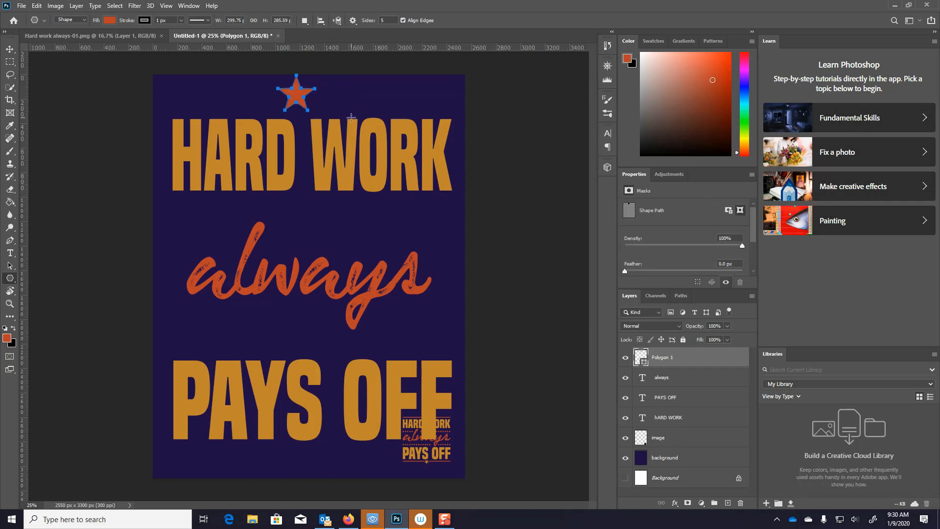
{"action": "left_click", "coordinate": [10, 49]}
{"action": "left_click_drag", "start_coordinate": [295, 101], "coordinate": [303, 109]}
{"action": "left_click_drag", "start_coordinate": [325, 156], "coordinate": [326, 165]}
{"action": "left_click", "coordinate": [512, 185]}
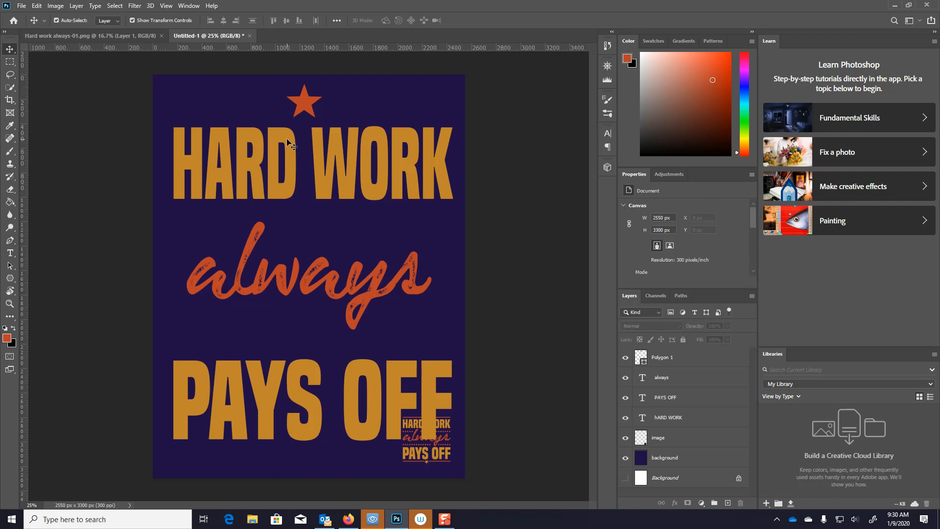
Step: Duplicate the star to below PAYS OFF and rotate the copy by about 37.85° so it points downward
{"action": "left_click", "coordinate": [307, 104]}
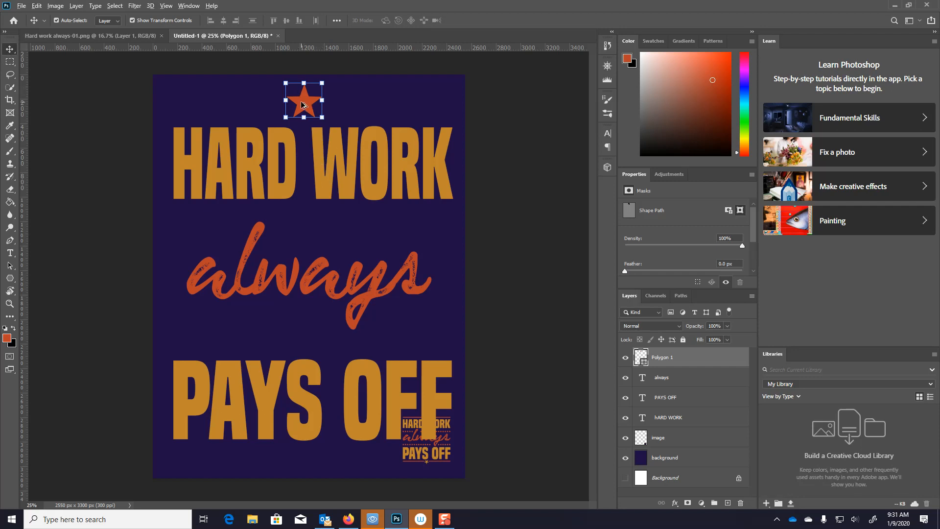
{"action": "left_click_drag", "start_coordinate": [303, 104], "coordinate": [308, 466]}
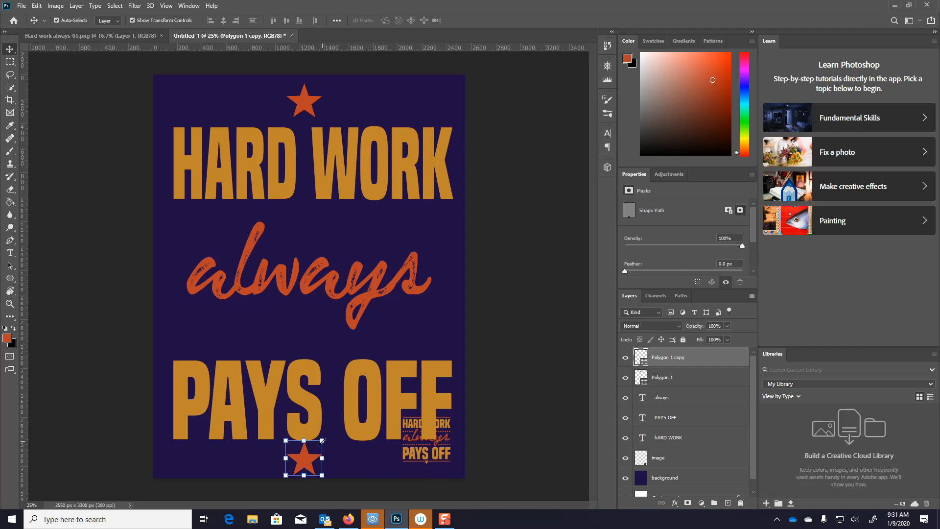
{"action": "left_click_drag", "start_coordinate": [331, 435], "coordinate": [341, 457]}
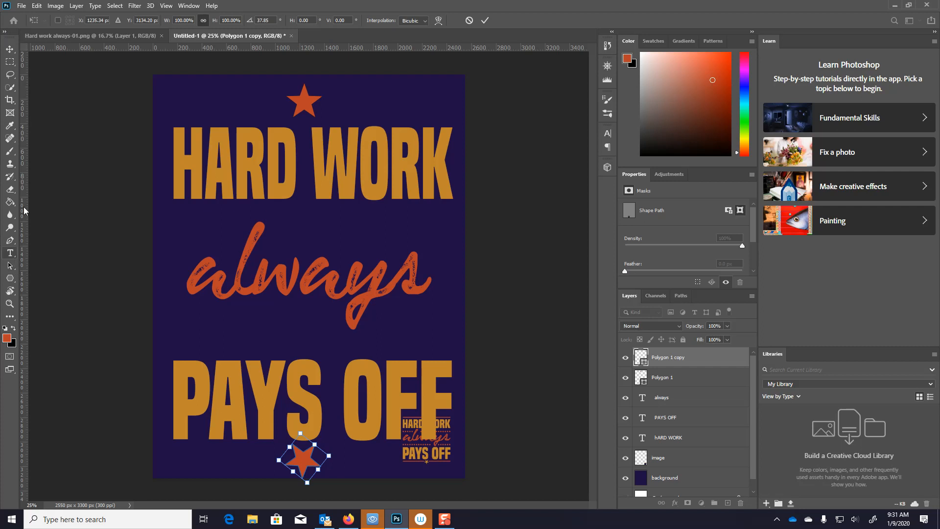
{"action": "left_click", "coordinate": [11, 279]}
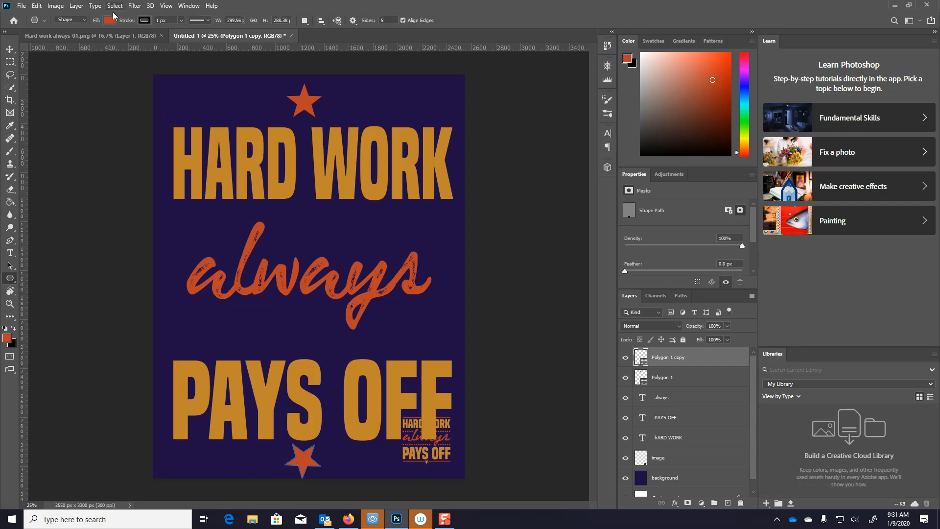
{"action": "left_click", "coordinate": [109, 20]}
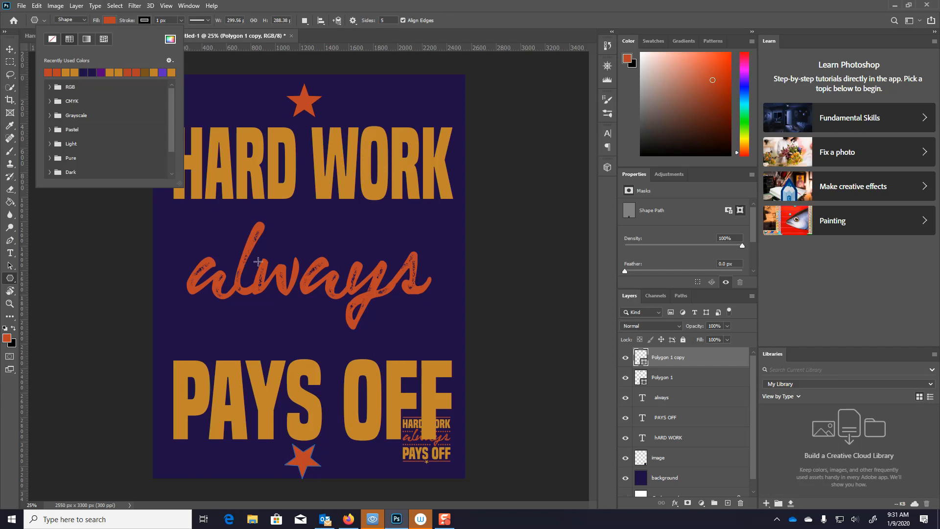
{"action": "left_click", "coordinate": [266, 398]}
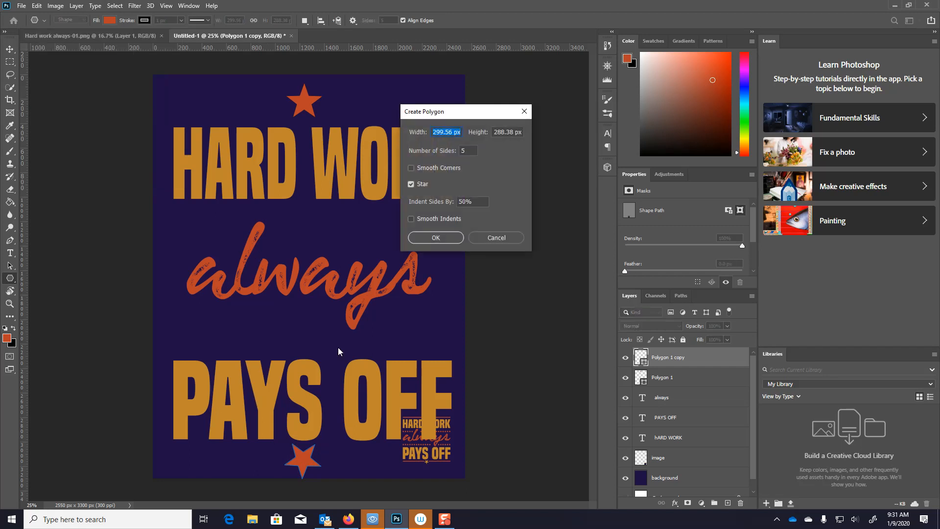
{"action": "left_click", "coordinate": [434, 238]}
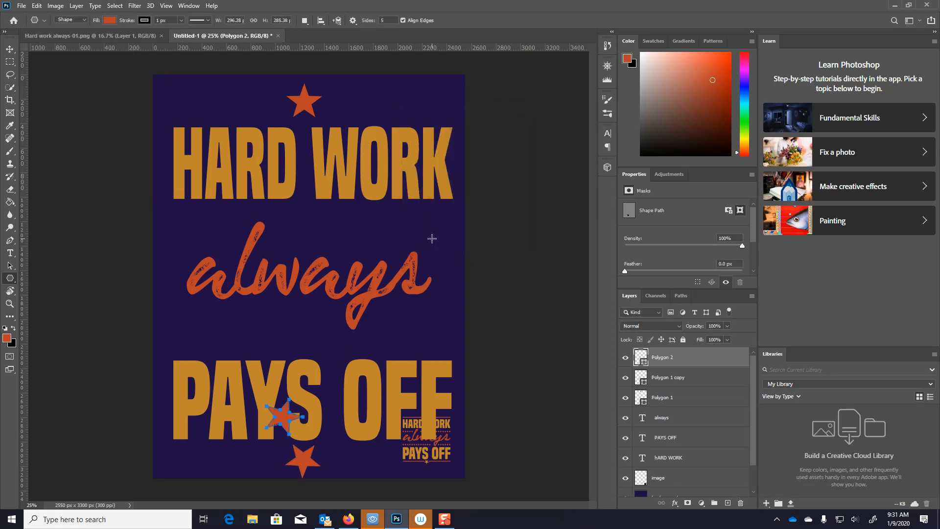
{"action": "key", "text": "ctrl+z"}
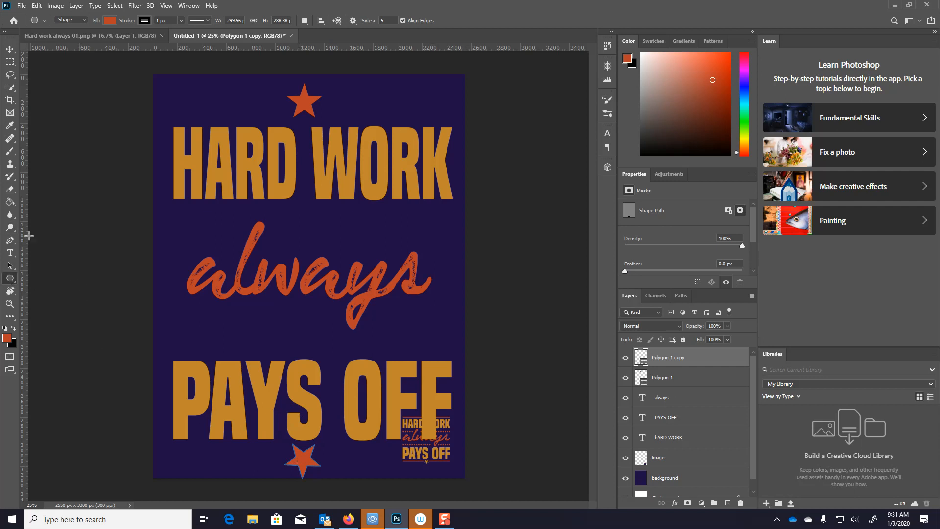
Step: Change the fill of the lower and upper stars to the recently used gold that matches the block lettering
{"action": "left_click", "coordinate": [108, 20]}
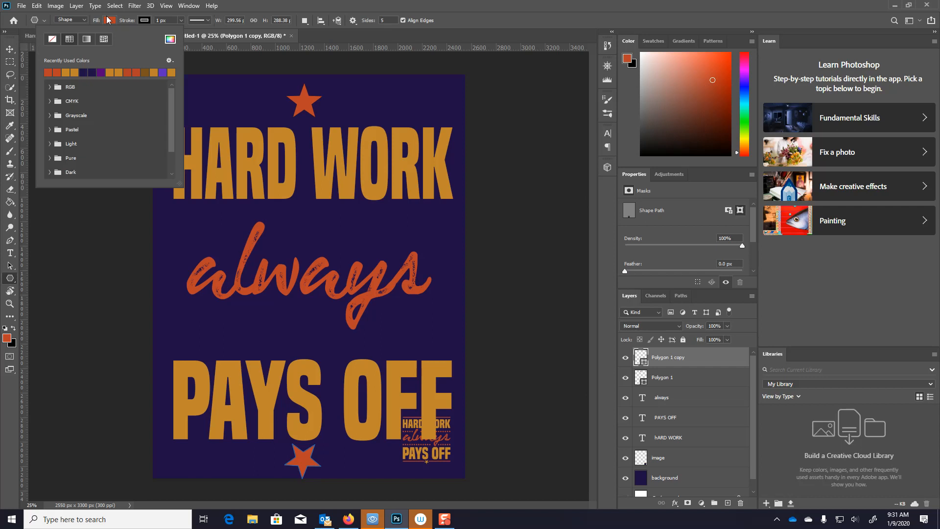
{"action": "left_click", "coordinate": [67, 71]}
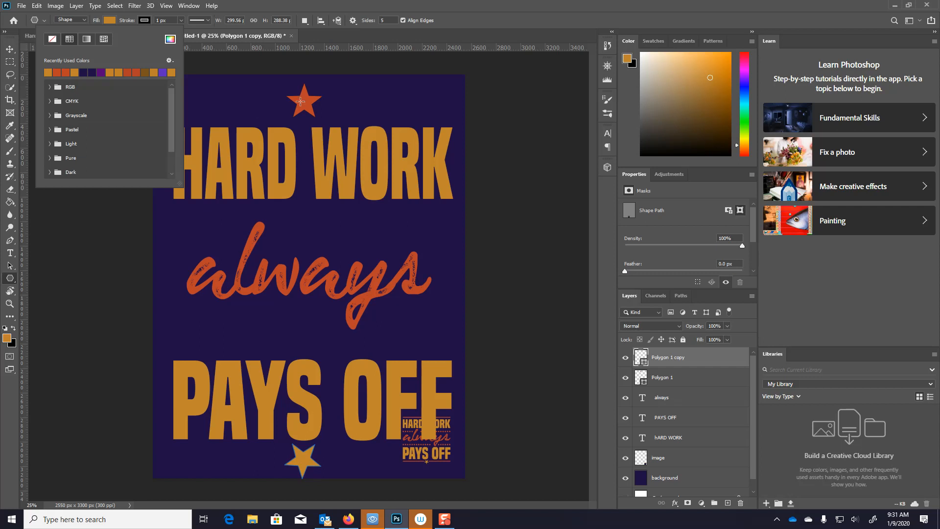
{"action": "left_click", "coordinate": [10, 49]}
{"action": "left_click", "coordinate": [303, 102]}
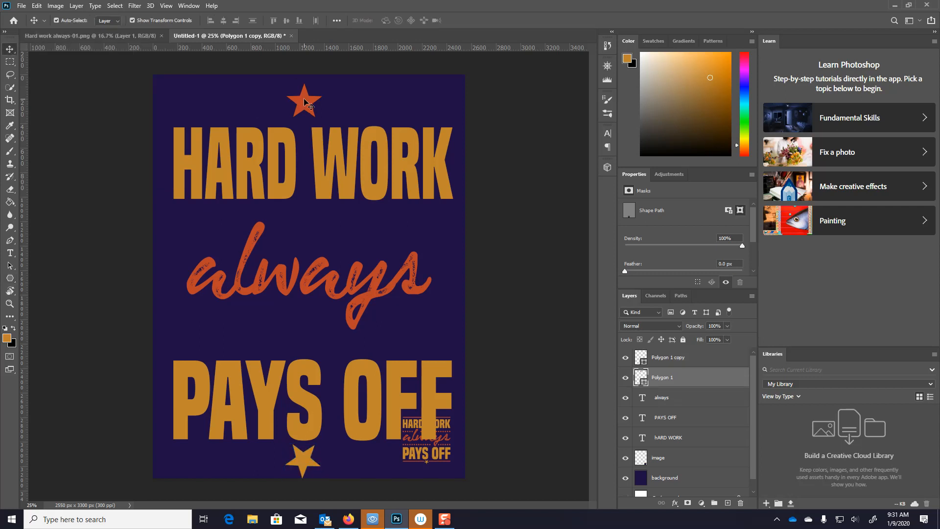
{"action": "left_click", "coordinate": [11, 278]}
{"action": "left_click", "coordinate": [108, 20]}
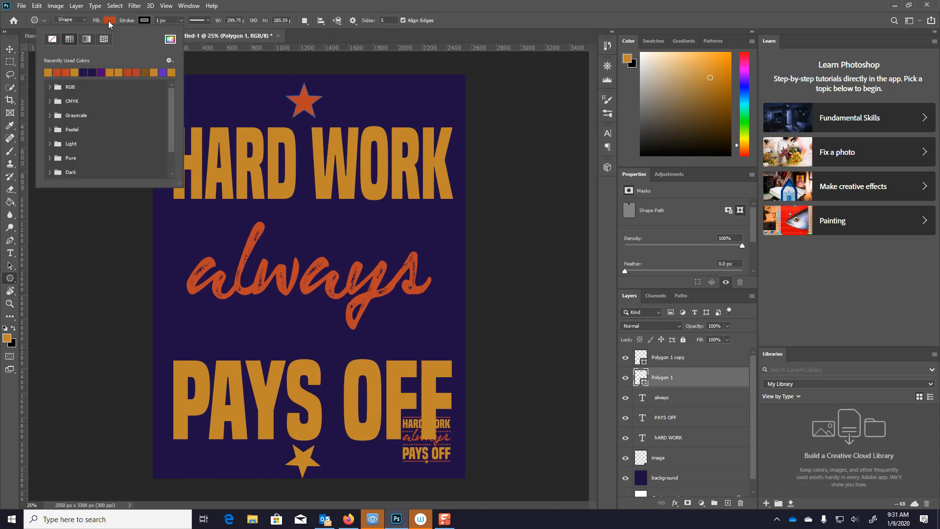
{"action": "left_click", "coordinate": [75, 72]}
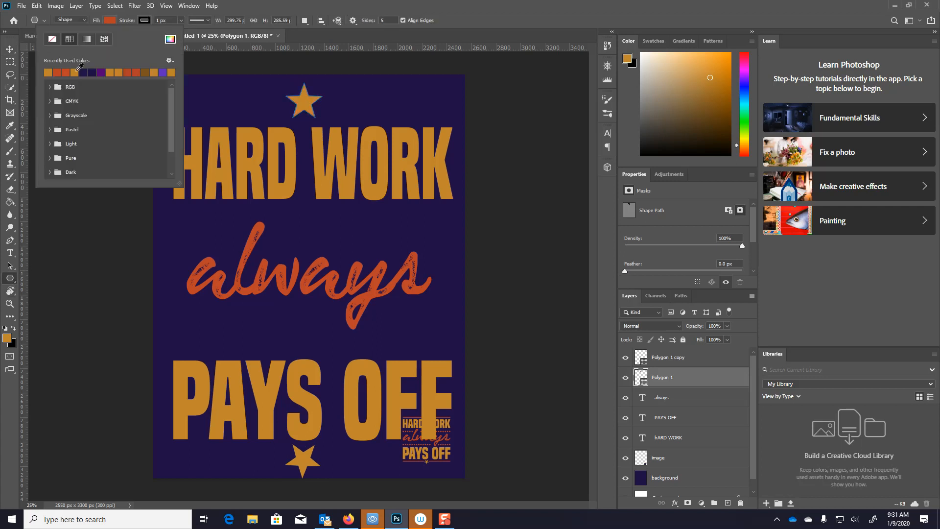
Step: Shift both gold stars right to the poster's horizontal centre and nudge "always" slightly down and right
{"action": "left_click", "coordinate": [10, 49]}
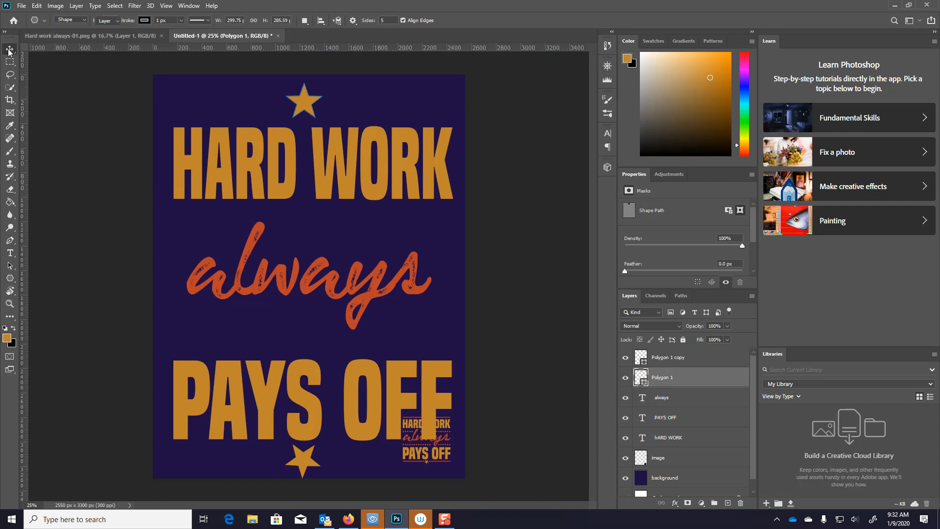
{"action": "left_click_drag", "start_coordinate": [316, 108], "coordinate": [325, 109]}
{"action": "left_click_drag", "start_coordinate": [305, 462], "coordinate": [316, 462]}
{"action": "left_click", "coordinate": [485, 319]}
{"action": "left_click_drag", "start_coordinate": [373, 283], "coordinate": [375, 291]}
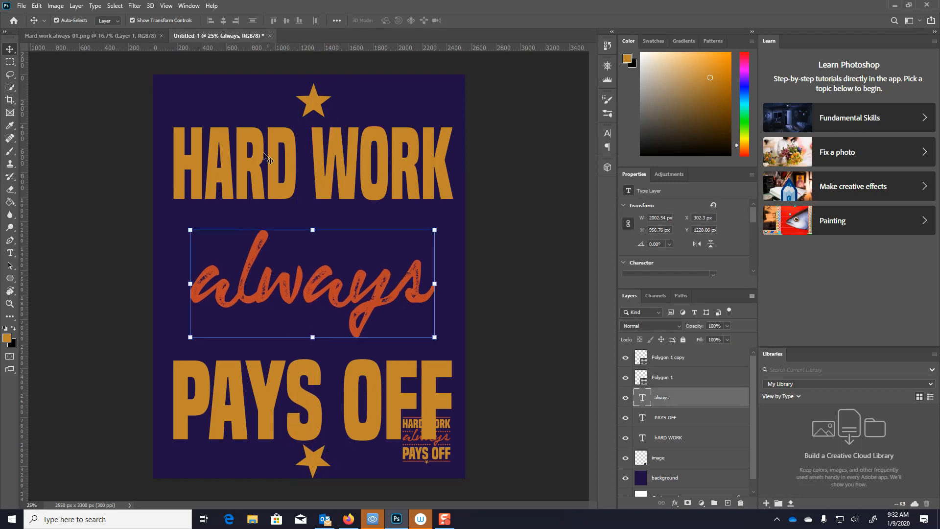
{"action": "left_click", "coordinate": [61, 232]}
Step: Draw a rounded rectangle bar about 1021 × 80 px left of the upper star, using the orange-red sampled from "always"
{"action": "left_click", "coordinate": [10, 278]}
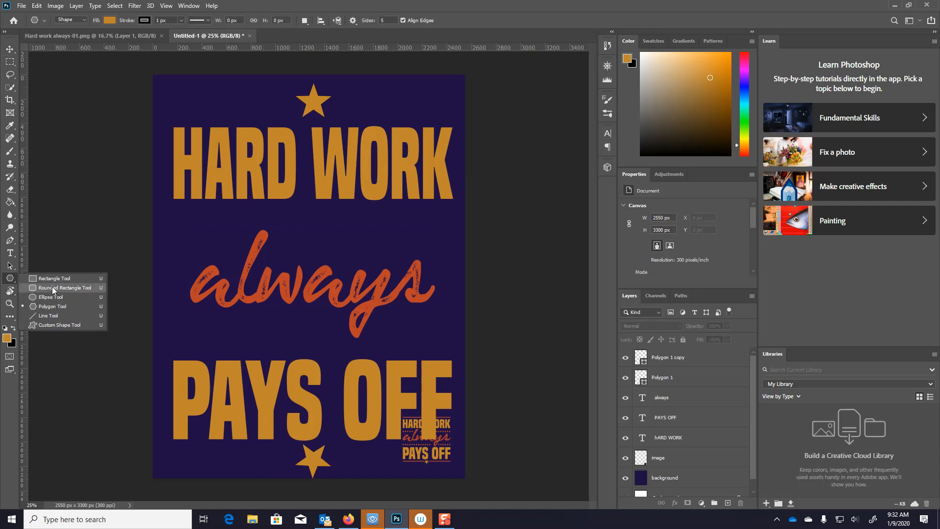
{"action": "left_click", "coordinate": [54, 289]}
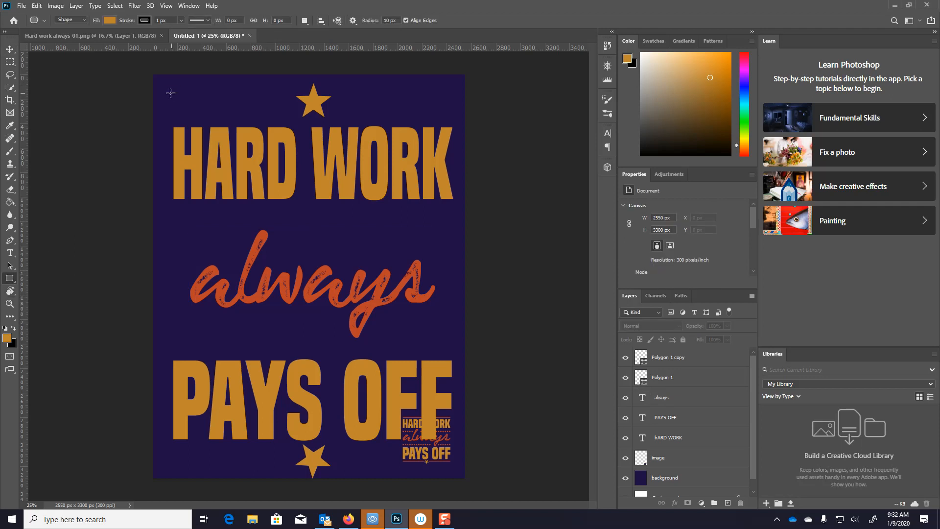
{"action": "left_click", "coordinate": [8, 339]}
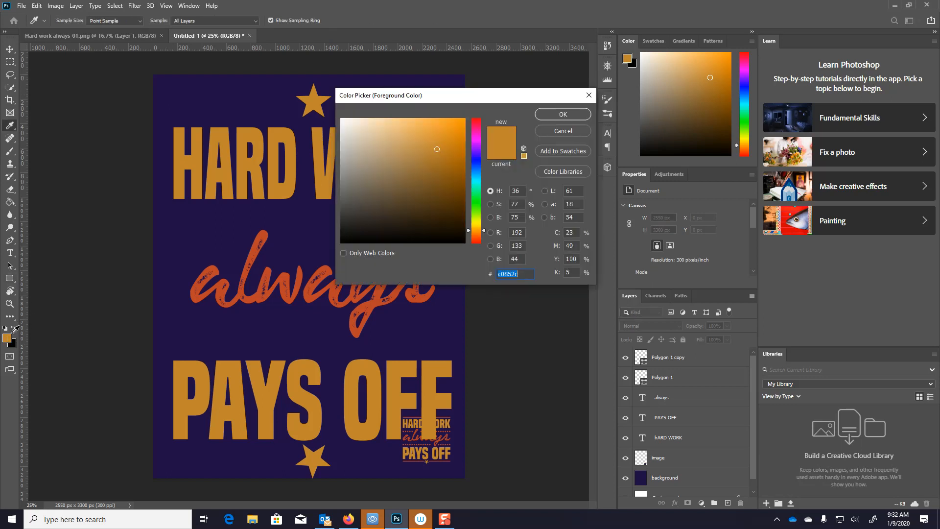
{"action": "left_click", "coordinate": [262, 294]}
{"action": "left_click", "coordinate": [563, 114]}
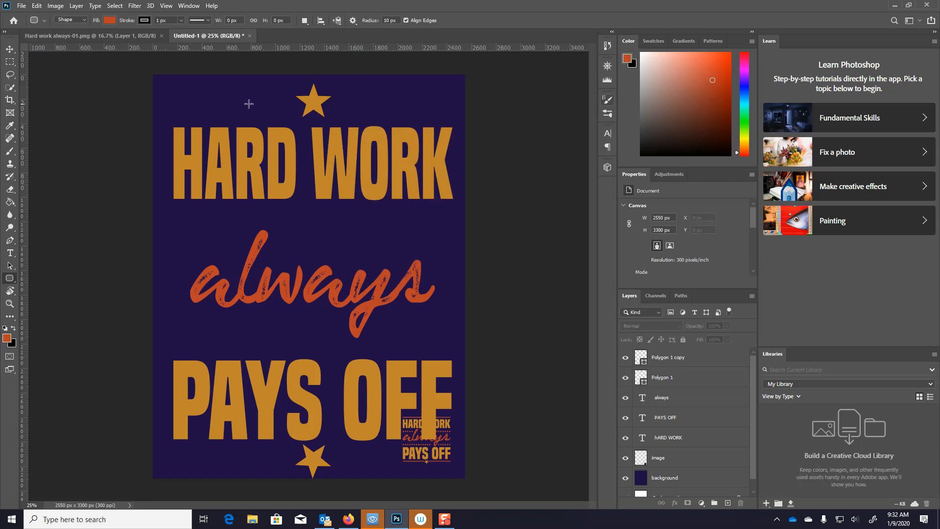
{"action": "left_click_drag", "start_coordinate": [173, 102], "coordinate": [296, 111]}
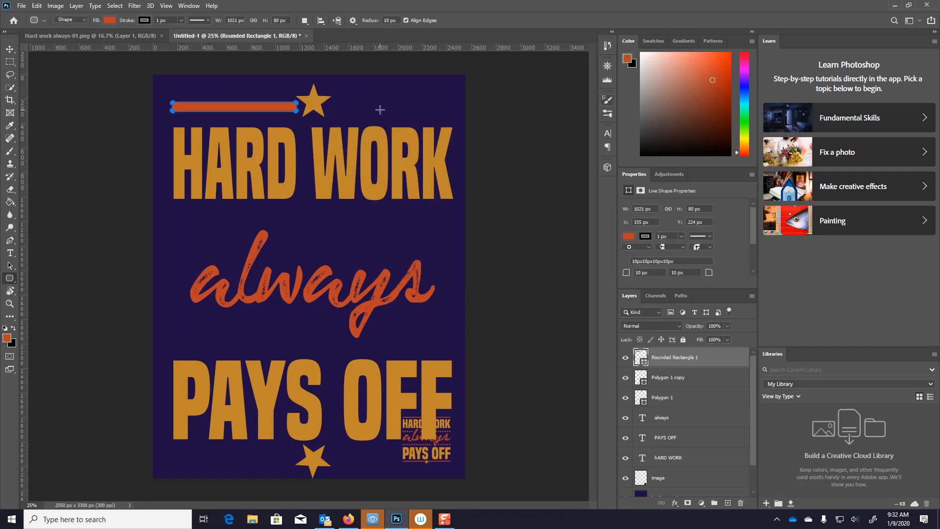
Step: Duplicate the bar to the right of the upper star and scale the copy to about 87.86%
{"action": "left_click", "coordinate": [10, 49]}
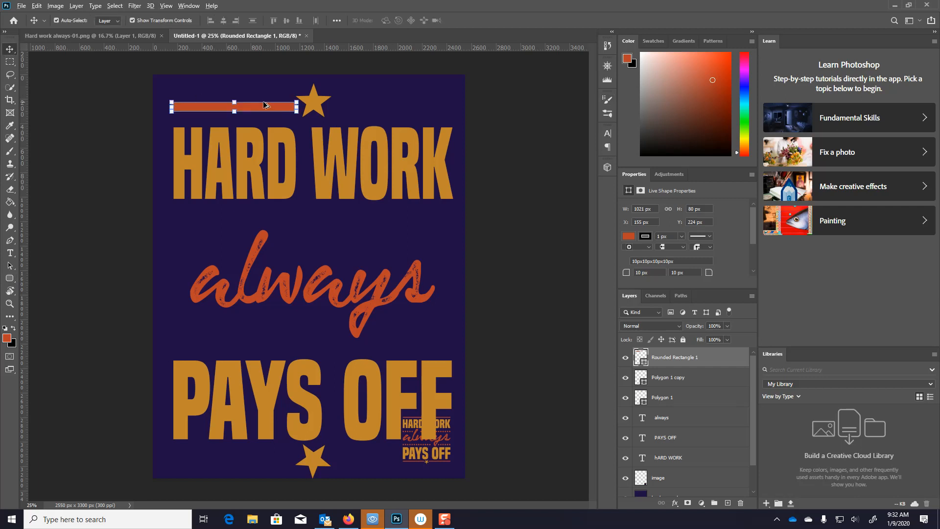
{"action": "left_click_drag", "start_coordinate": [267, 109], "coordinate": [459, 108]}
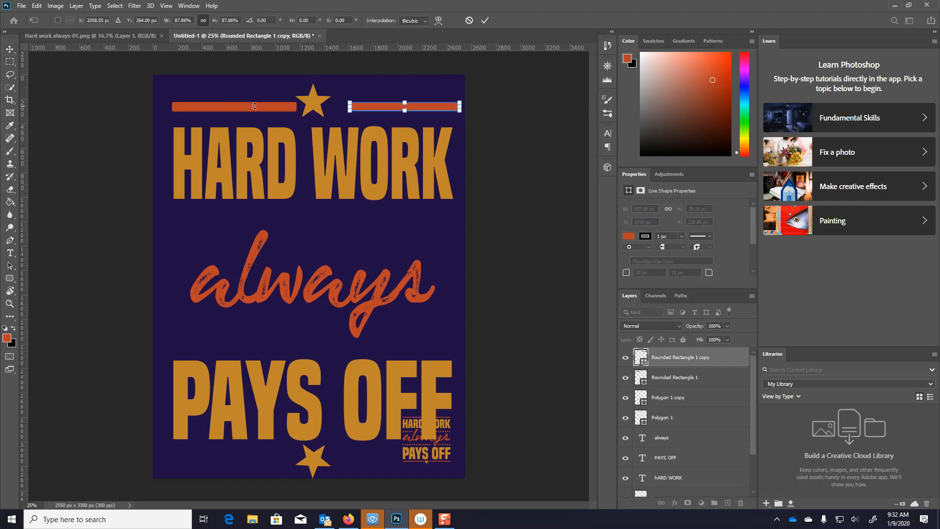
{"action": "key", "text": "Return"}
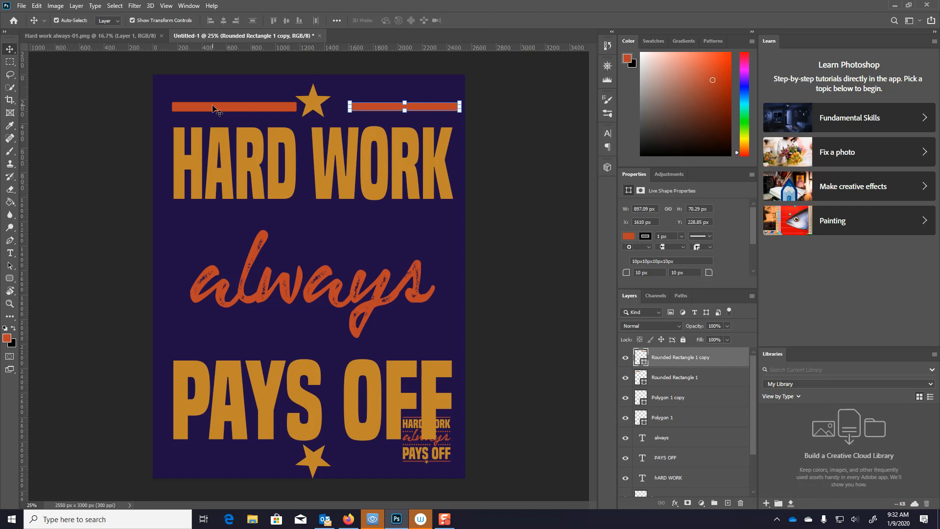
Step: Scale the bar left of the upper star down to about 913 × 72 px, leaving a gap beside the star
{"action": "left_click", "coordinate": [187, 108]}
{"action": "left_click_drag", "start_coordinate": [172, 106], "coordinate": [214, 111]}
{"action": "key", "text": "Return"}
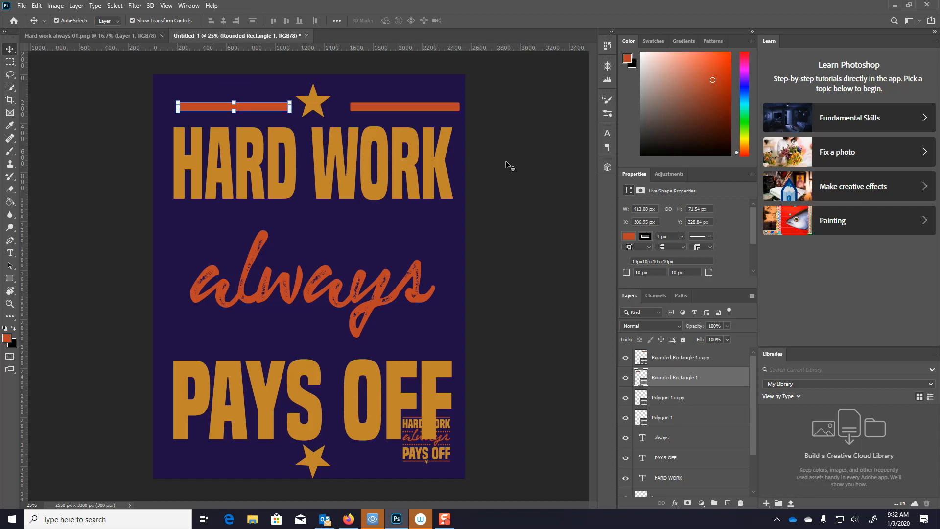
{"action": "left_click", "coordinate": [492, 198]}
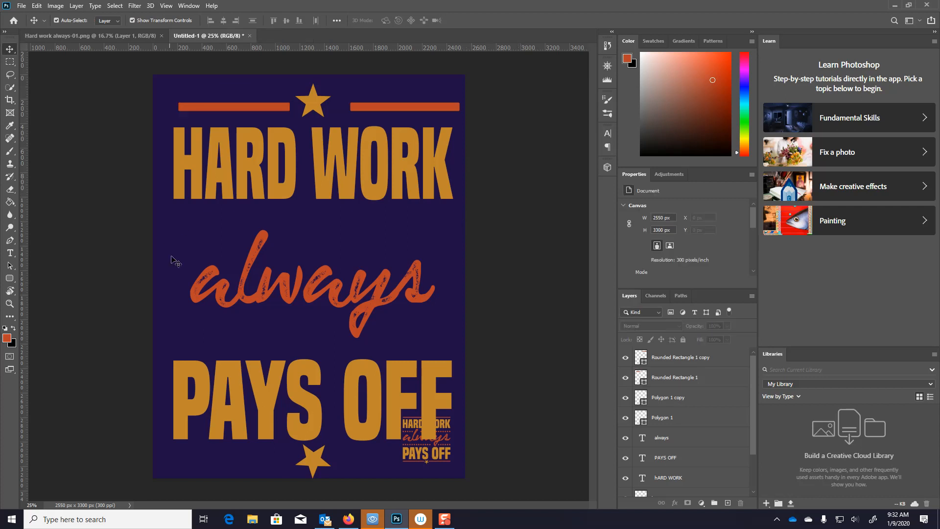
Step: Duplicate both orange-red bars from beside the upper star down to either side of the lower star
{"action": "left_click", "coordinate": [243, 100]}
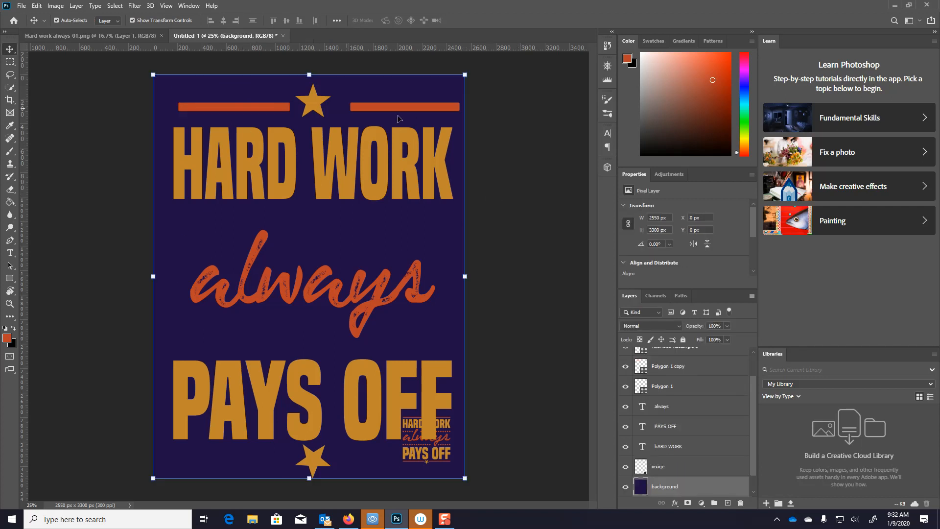
{"action": "left_click", "coordinate": [216, 109]}
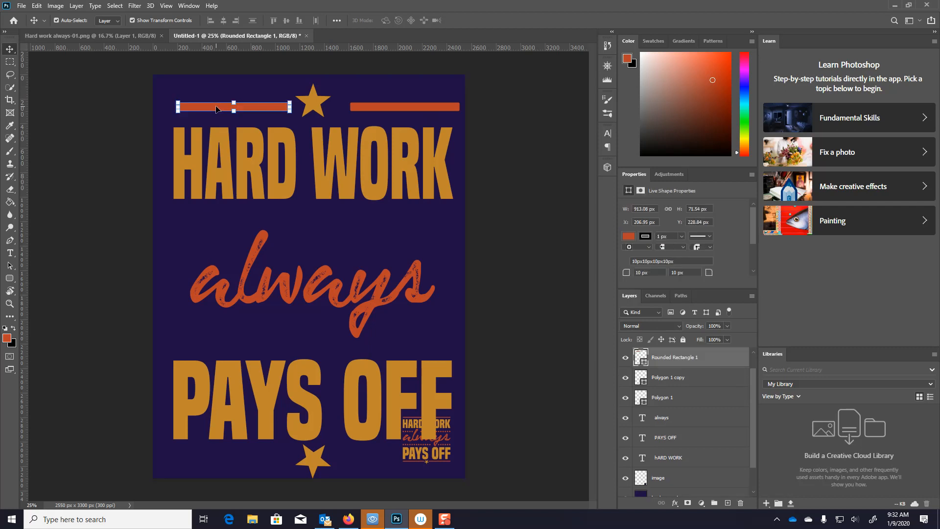
{"action": "left_click", "coordinate": [410, 108], "text": "shift"}
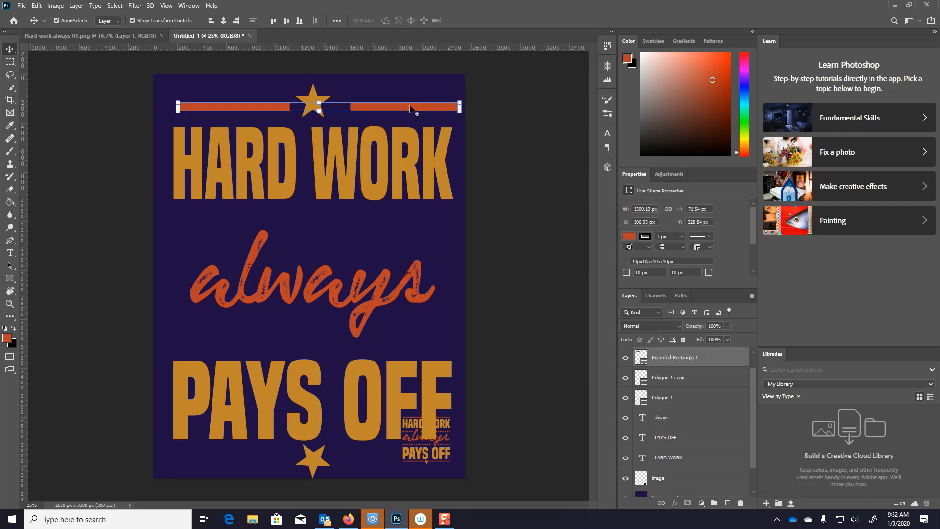
{"action": "left_click_drag", "start_coordinate": [381, 107], "coordinate": [372, 468]}
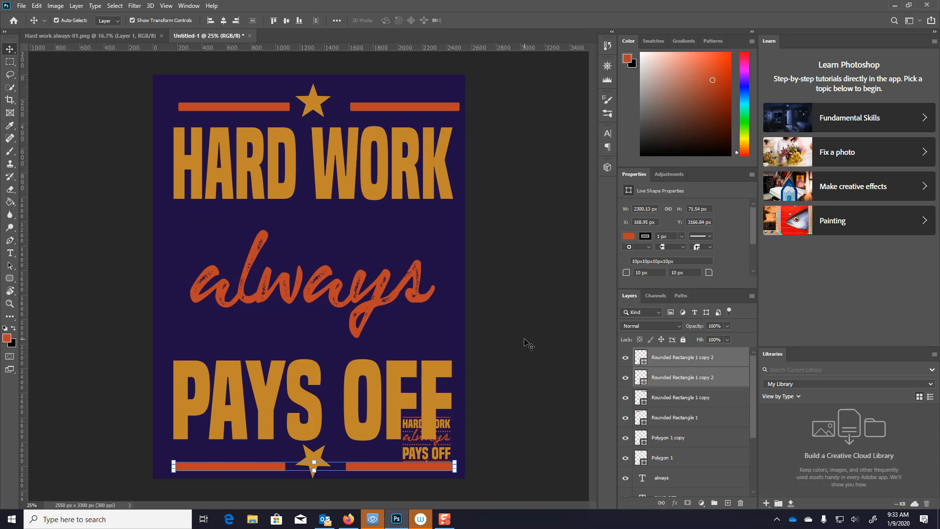
{"action": "left_click", "coordinate": [493, 351]}
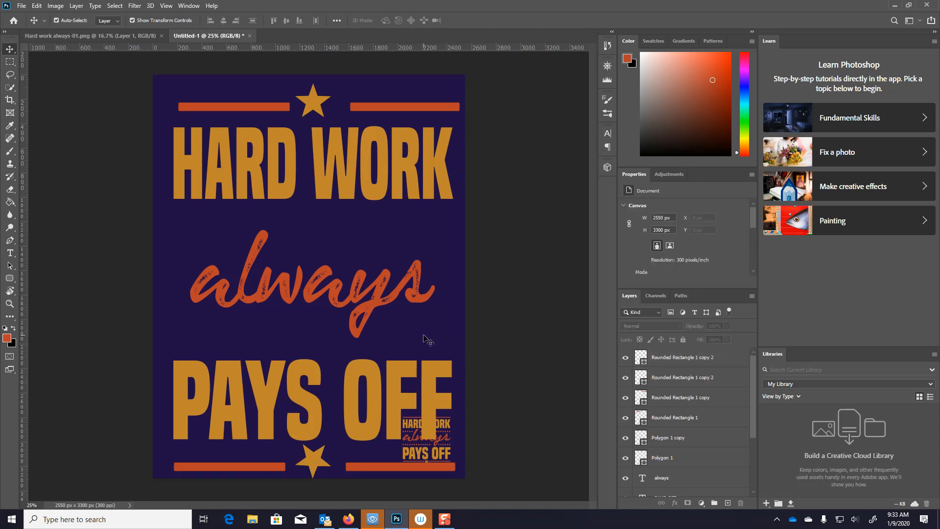
Step: Move the small reference image below the start of "always" and draw an orange-red circle about 96 × 96 px under "HARD WORK" near the poster's left edge
{"action": "left_click_drag", "start_coordinate": [458, 458], "coordinate": [457, 458]}
{"action": "left_click_drag", "start_coordinate": [434, 425], "coordinate": [209, 344]}
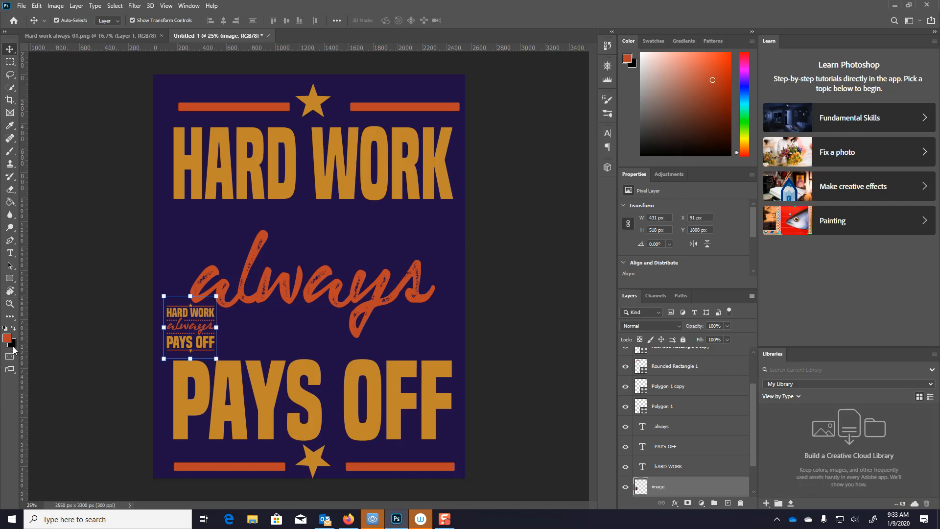
{"action": "left_click", "coordinate": [9, 279]}
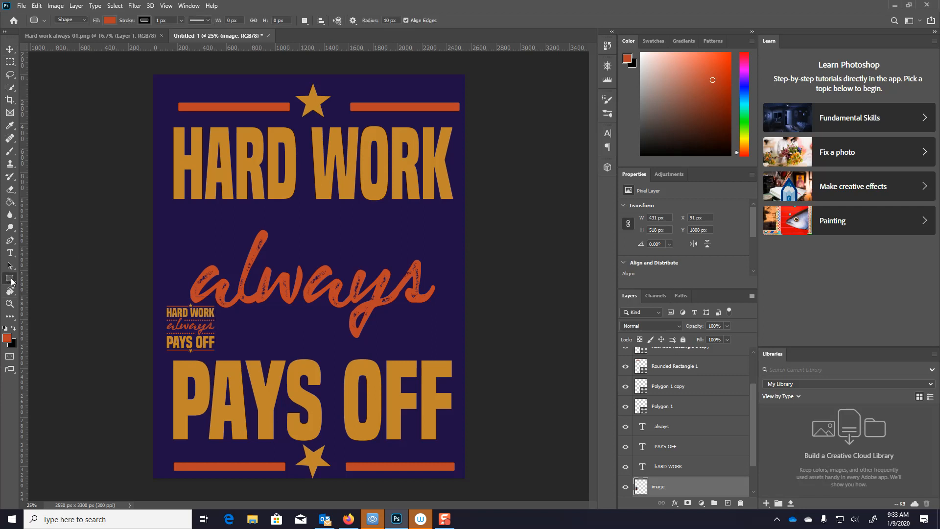
{"action": "right_click", "coordinate": [11, 282]}
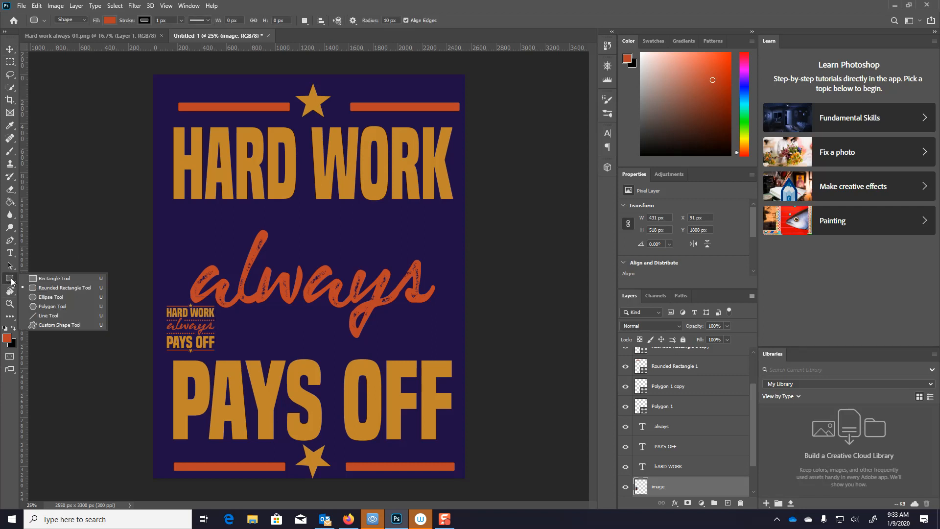
{"action": "left_click", "coordinate": [49, 297]}
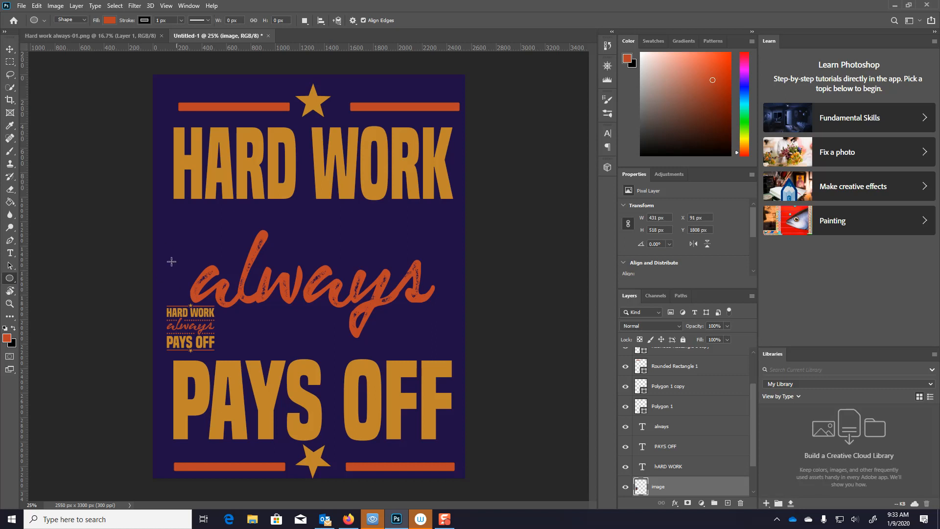
{"action": "left_click_drag", "start_coordinate": [168, 211], "coordinate": [174, 216]}
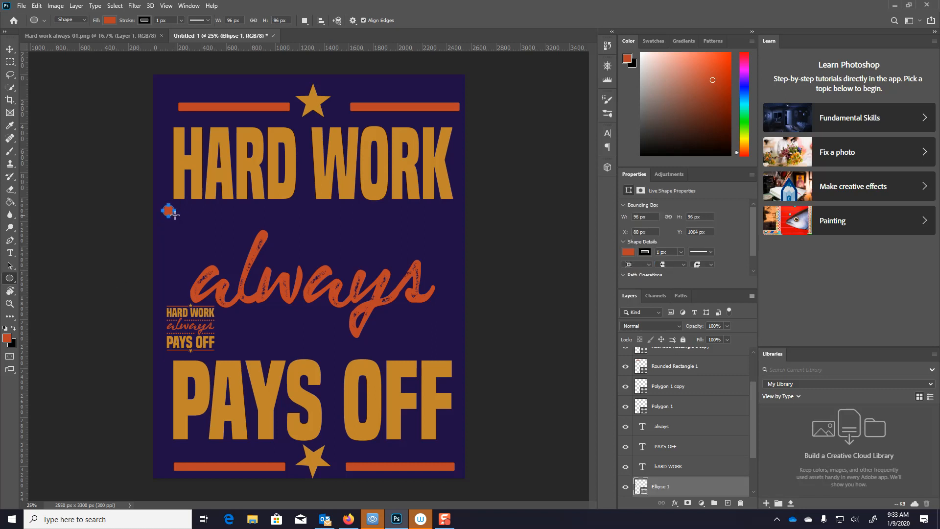
Step: Duplicate the circle four times to its right, making an evenly spaced row of five dots under "HARD"
{"action": "left_click", "coordinate": [10, 51]}
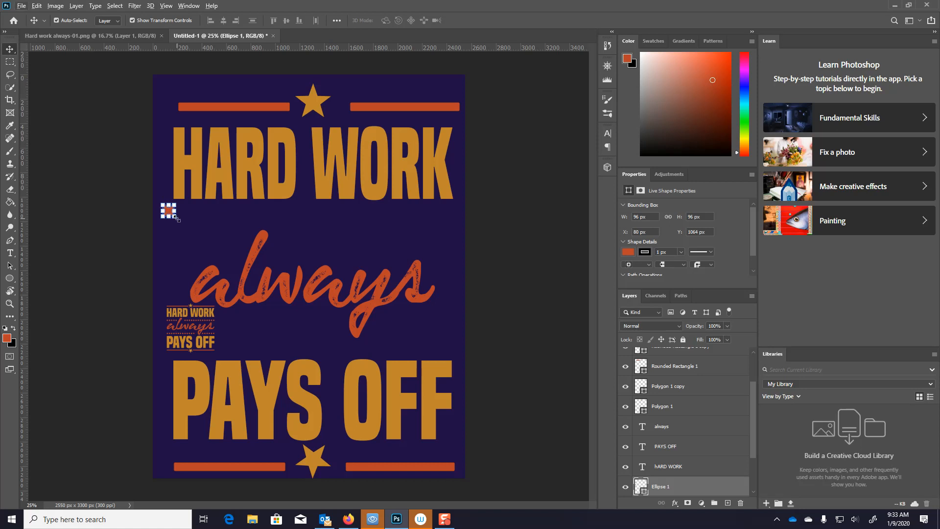
{"action": "scroll", "coordinate": [177, 219], "scroll_direction": "up", "scroll_amount": 2}
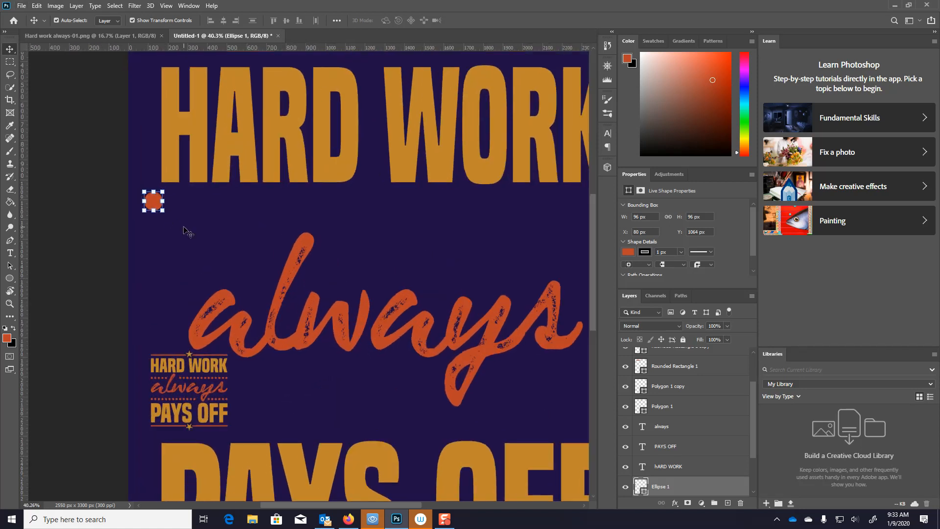
{"action": "left_click_drag", "start_coordinate": [154, 204], "coordinate": [255, 208]}
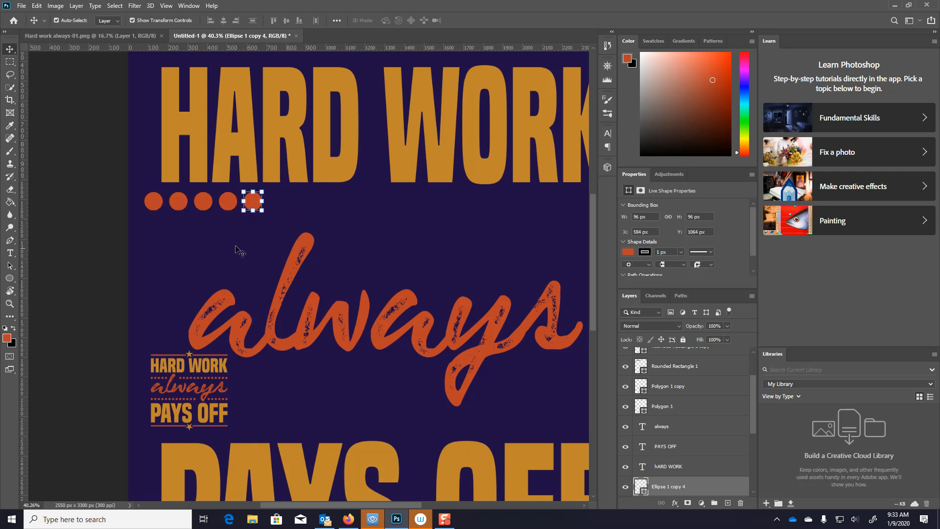
Step: Move all five dots together down and slightly right to about X 151 px, Y 1282 px, left of the "l" in "always"
{"action": "left_click", "coordinate": [105, 212]}
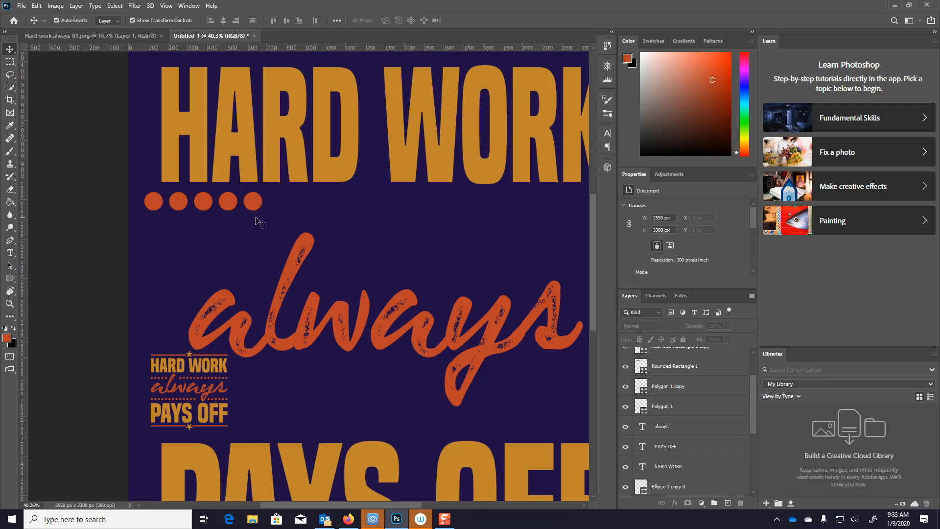
{"action": "left_click", "coordinate": [152, 204]}
{"action": "left_click", "coordinate": [179, 203], "text": "shift"}
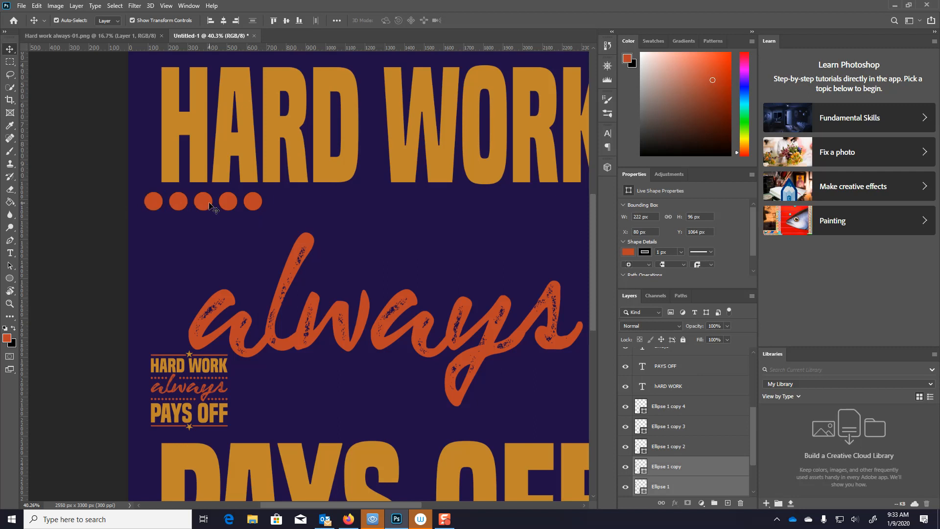
{"action": "left_click", "coordinate": [203, 201], "text": "shift"}
{"action": "left_click", "coordinate": [227, 202], "text": "shift"}
{"action": "left_click", "coordinate": [253, 201], "text": "shift"}
{"action": "left_click_drag", "start_coordinate": [254, 201], "coordinate": [267, 247]}
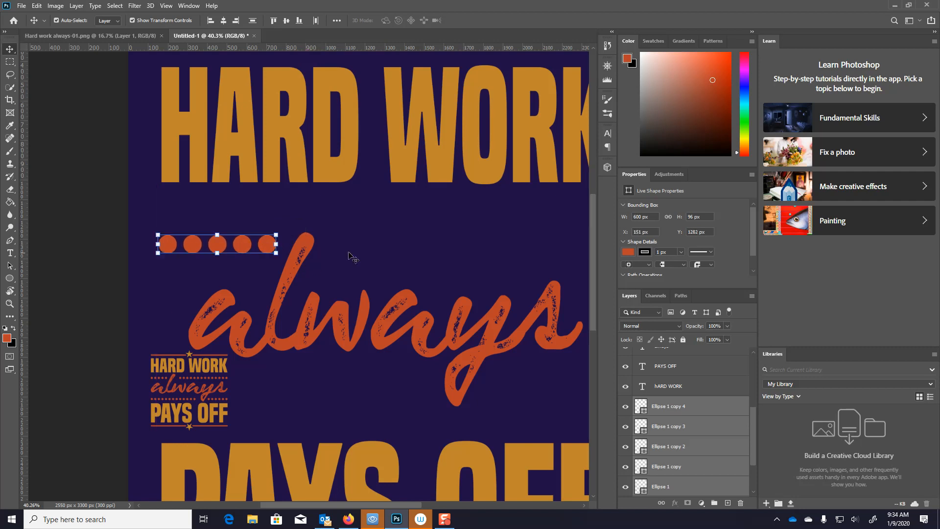
Step: Delete the small reference image from the poster
{"action": "scroll", "coordinate": [426, 338], "scroll_direction": "down", "scroll_amount": 1}
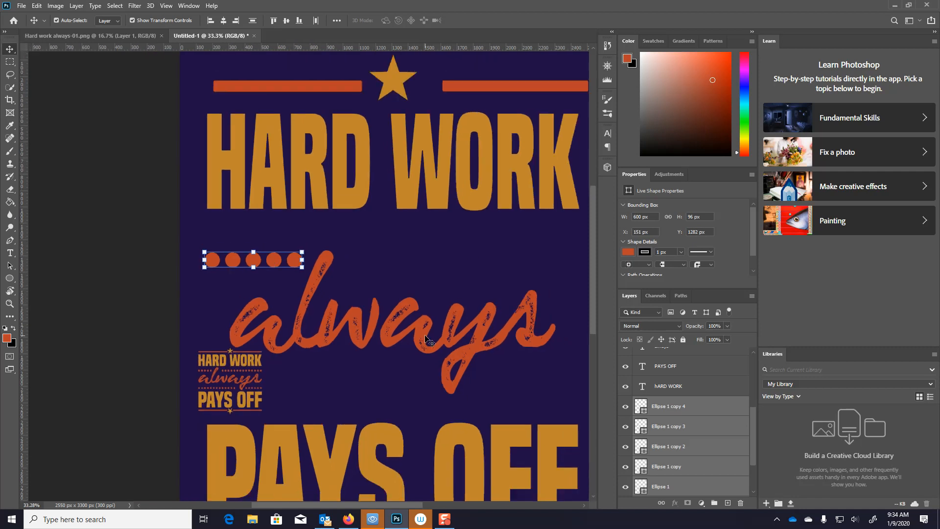
{"action": "scroll", "coordinate": [426, 339], "scroll_direction": "down", "scroll_amount": 2}
{"action": "left_click", "coordinate": [211, 325]}
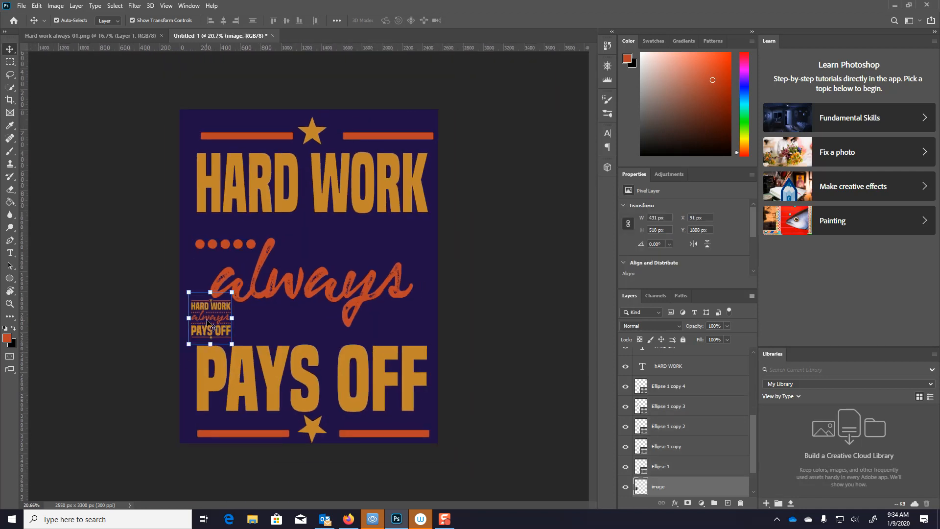
{"action": "key", "text": "Delete"}
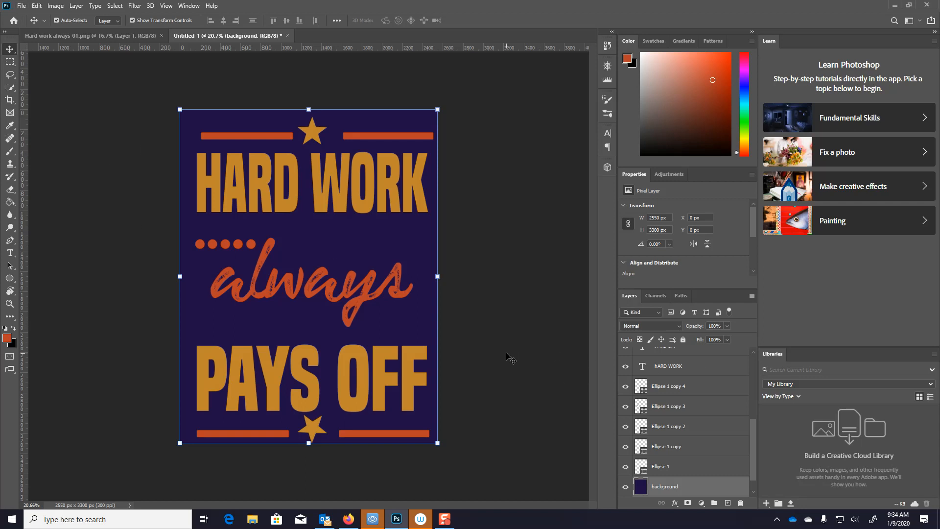
Step: Create a layer group directly above the ellipse layers and name it "Elipse"
{"action": "left_click", "coordinate": [684, 386]}
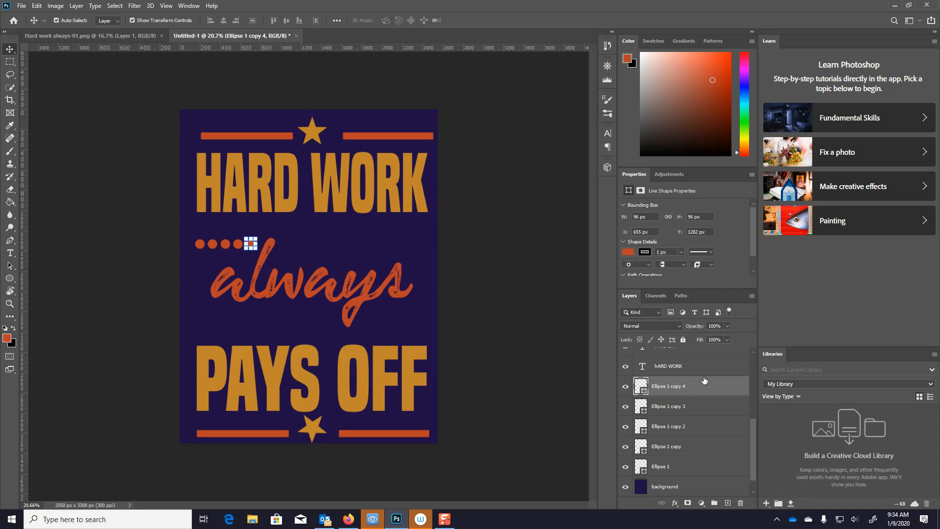
{"action": "left_click", "coordinate": [714, 503]}
{"action": "key", "text": "e"}
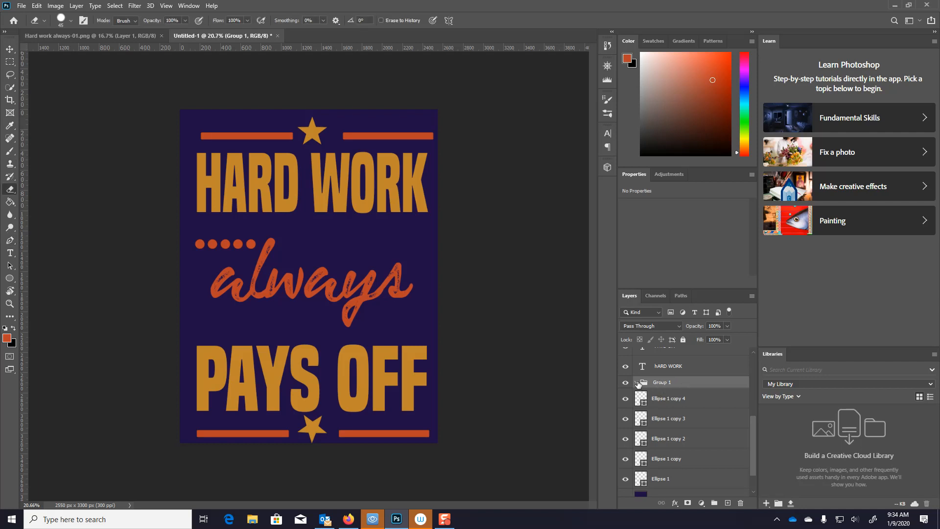
{"action": "double_click", "coordinate": [660, 382]}
{"action": "type", "text": "Elipse"}
Step: Move the five ellipse layers into the "Elipse" group and keep the group collapsed
{"action": "left_click_drag", "start_coordinate": [639, 402], "coordinate": [680, 391]}
{"action": "left_click", "coordinate": [659, 403]}
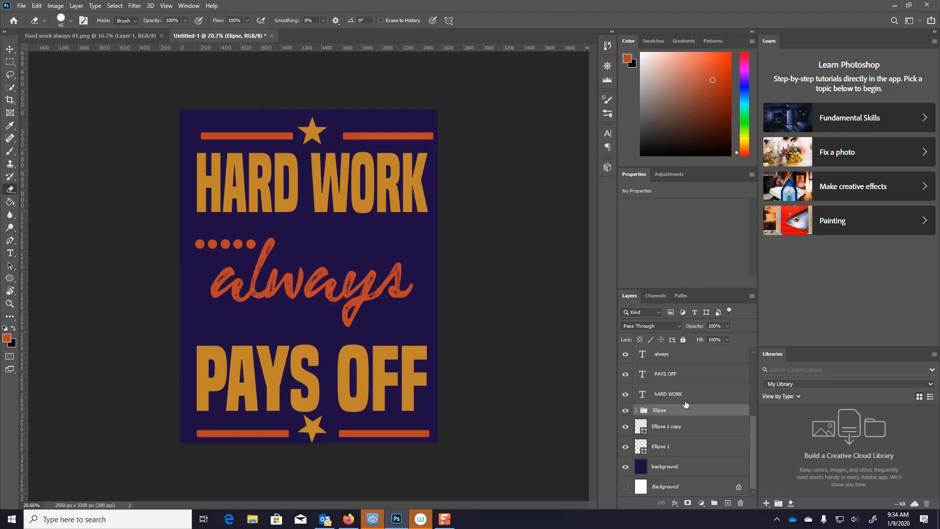
{"action": "mouse_move", "coordinate": [668, 430]}
{"action": "left_mouse_down"}
{"action": "mouse_move", "coordinate": [675, 410]}
{"action": "mouse_move", "coordinate": [679, 429]}
{"action": "left_mouse_up"}
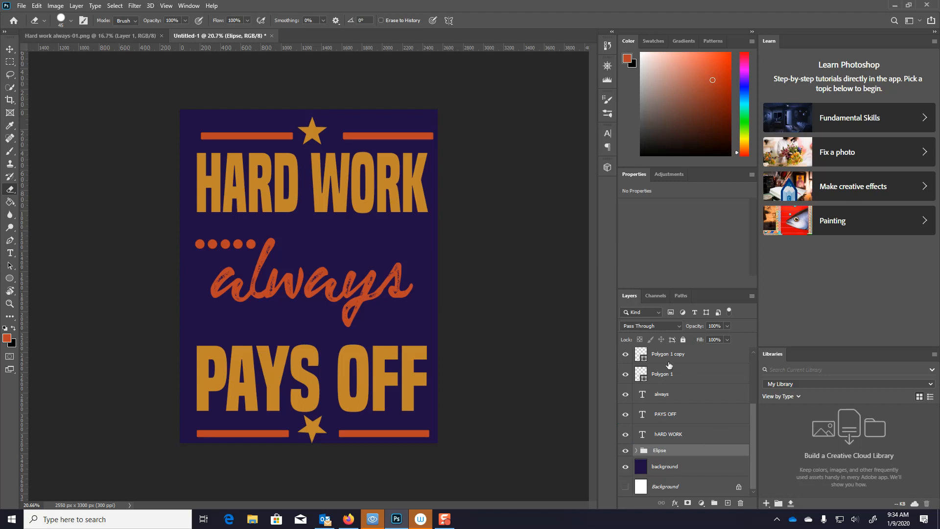
Step: Create another layer group above "Elipse" and name it "stars"
{"action": "left_click", "coordinate": [714, 503]}
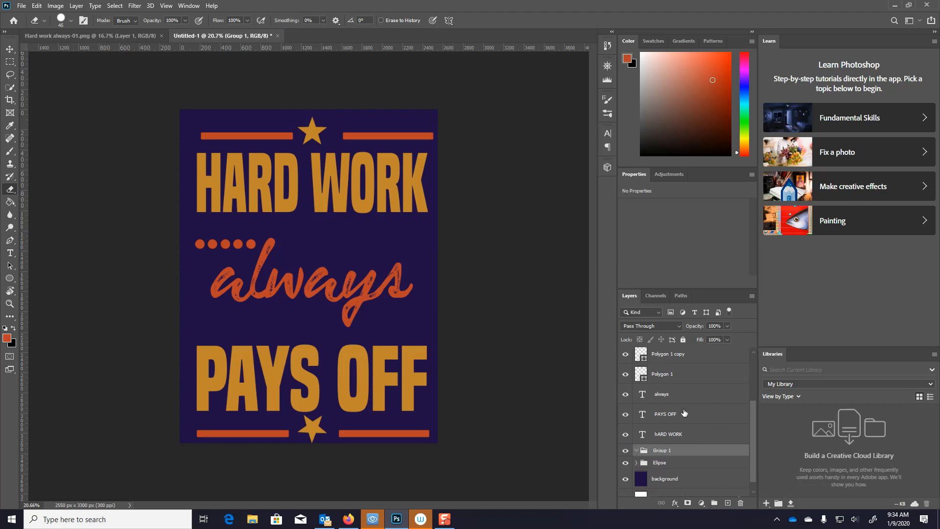
{"action": "double_click", "coordinate": [661, 451]}
{"action": "type", "text": "stars"}
{"action": "key", "text": "Return"}
Step: Rename the layer Polygon 1 copy as "star 2" and the layer Polygon 1 as "star 1"
{"action": "double_click", "coordinate": [662, 356]}
{"action": "type", "text": "satr 2"}
{"action": "key", "text": "Return"}
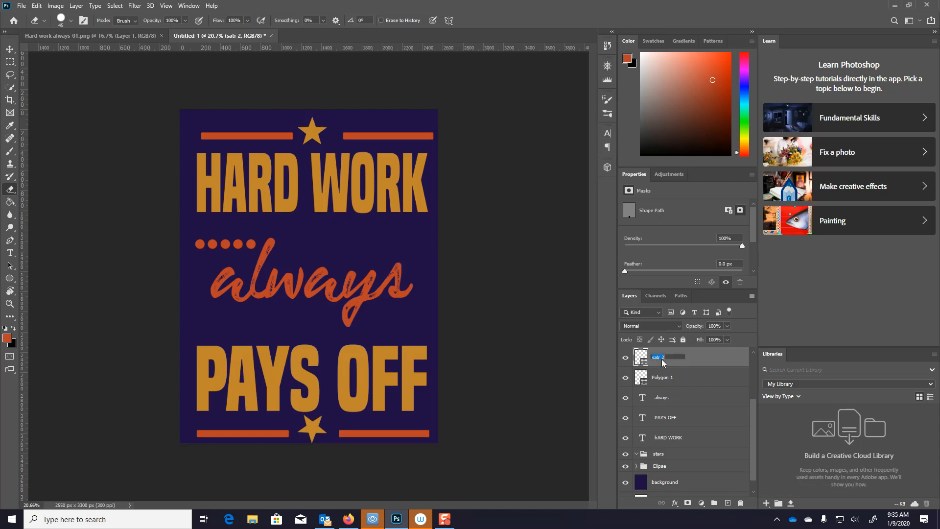
{"action": "type", "text": "star 2"}
{"action": "key", "text": "Return"}
{"action": "double_click", "coordinate": [663, 377]}
{"action": "type", "text": "st"}
{"action": "key", "text": "Return"}
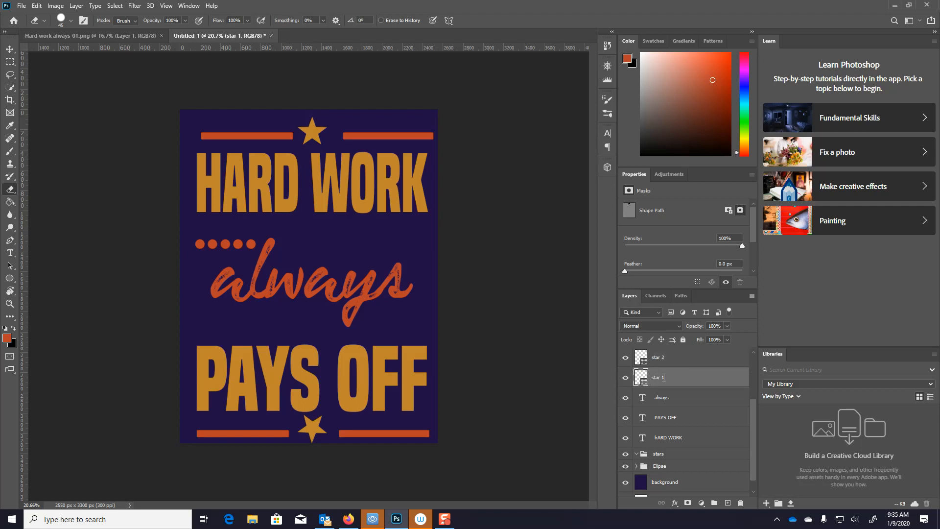
Step: Move the "star 1" and "star 2" layers into the "stars" group and collapse it
{"action": "left_click_drag", "start_coordinate": [664, 377], "coordinate": [666, 455]}
{"action": "left_click_drag", "start_coordinate": [659, 359], "coordinate": [666, 442]}
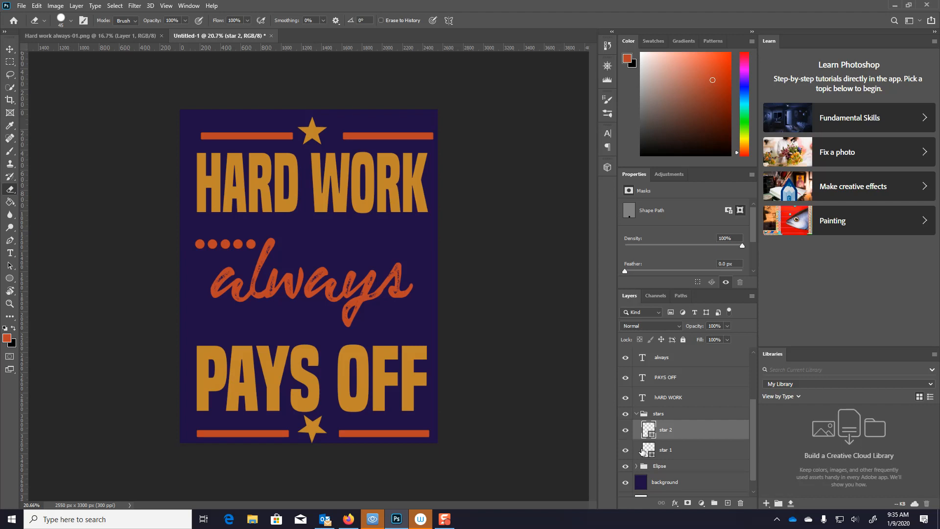
{"action": "left_click", "coordinate": [636, 415]}
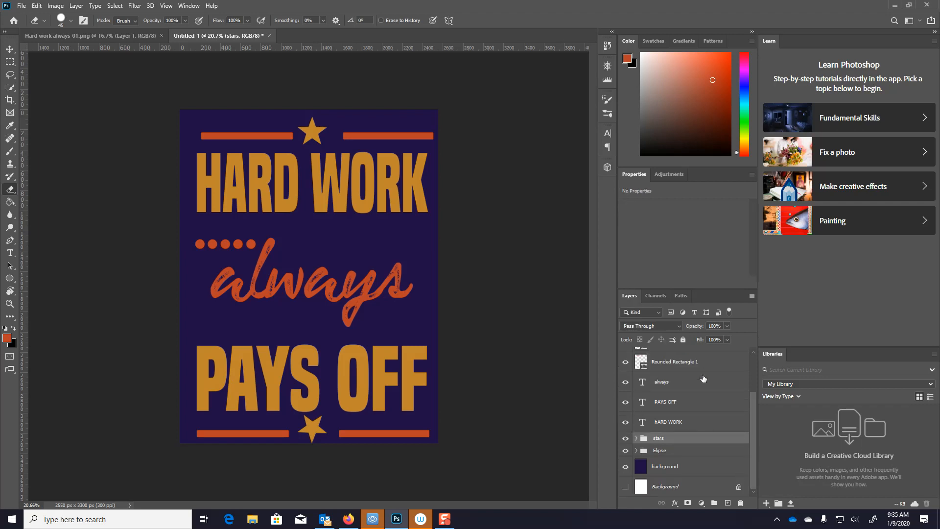
Step: Create a layer group above the rounded rectangle layers and name it "Bars"
{"action": "scroll", "coordinate": [707, 370], "scroll_direction": "up", "scroll_amount": 3}
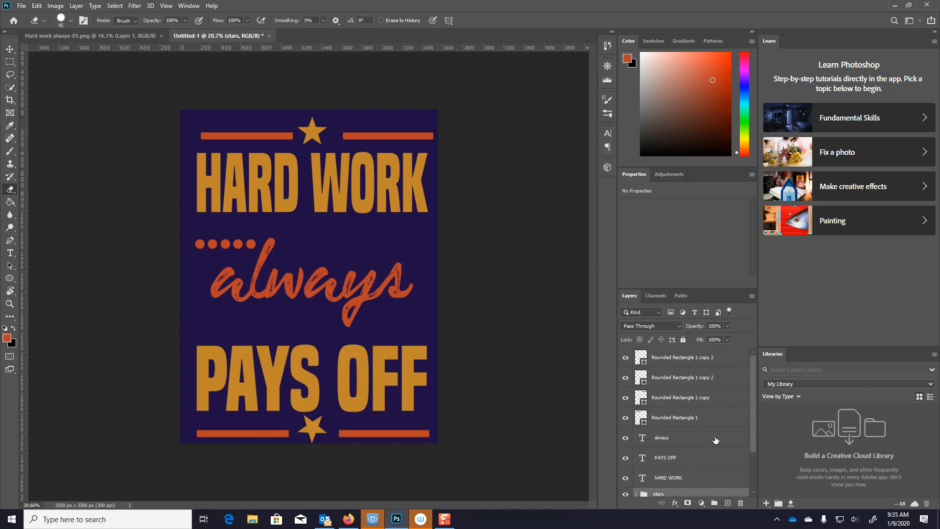
{"action": "left_click", "coordinate": [666, 357]}
{"action": "left_click", "coordinate": [714, 503]}
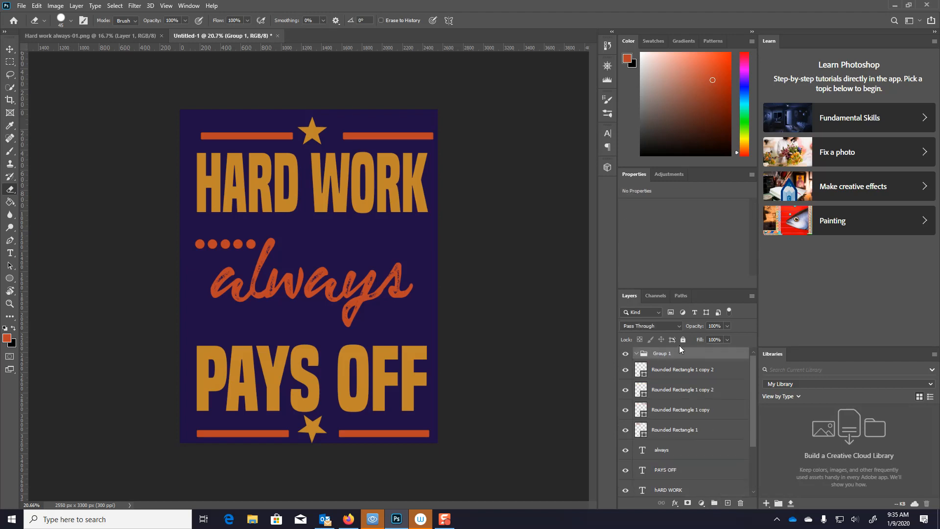
{"action": "key", "text": "s"}
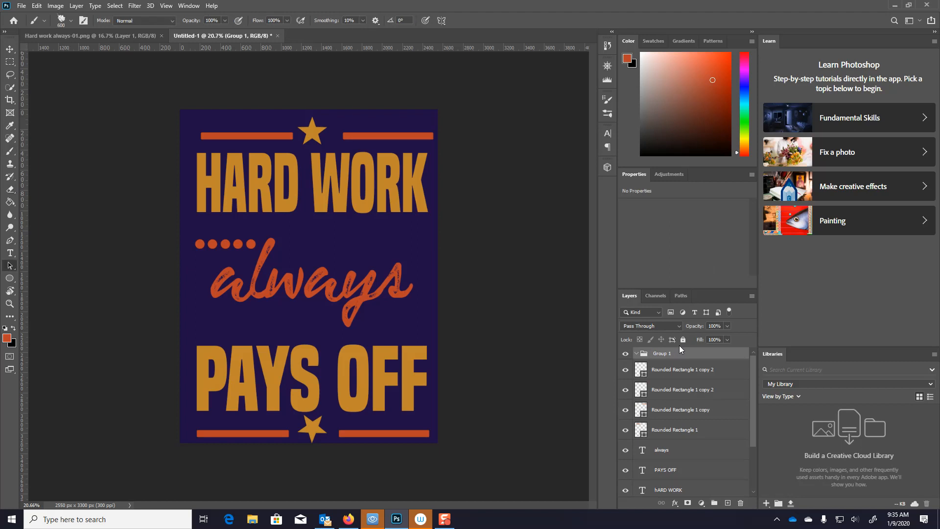
{"action": "double_click", "coordinate": [668, 354]}
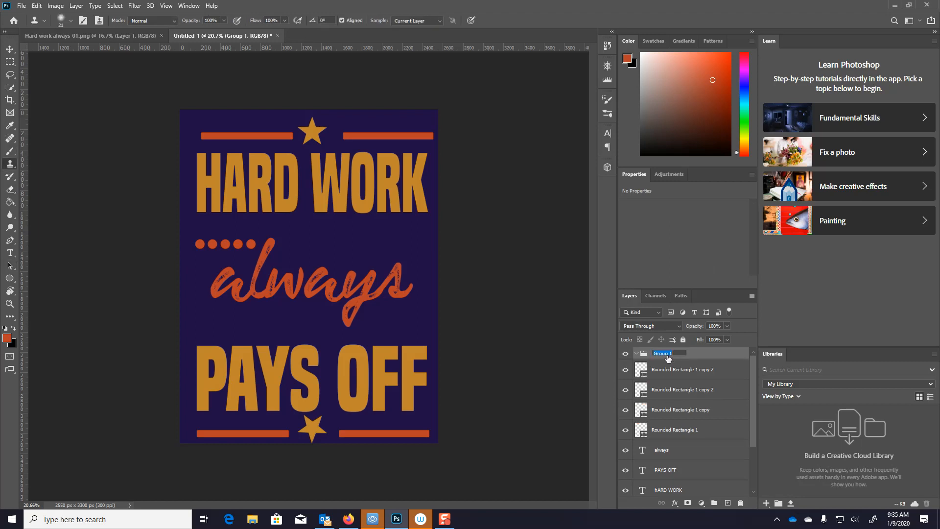
{"action": "type", "text": "Bars"}
{"action": "key", "text": "Return"}
Step: Move all four rounded rectangle layers into the "Bars" group and collapse it
{"action": "left_click_drag", "start_coordinate": [666, 375], "coordinate": [658, 360]}
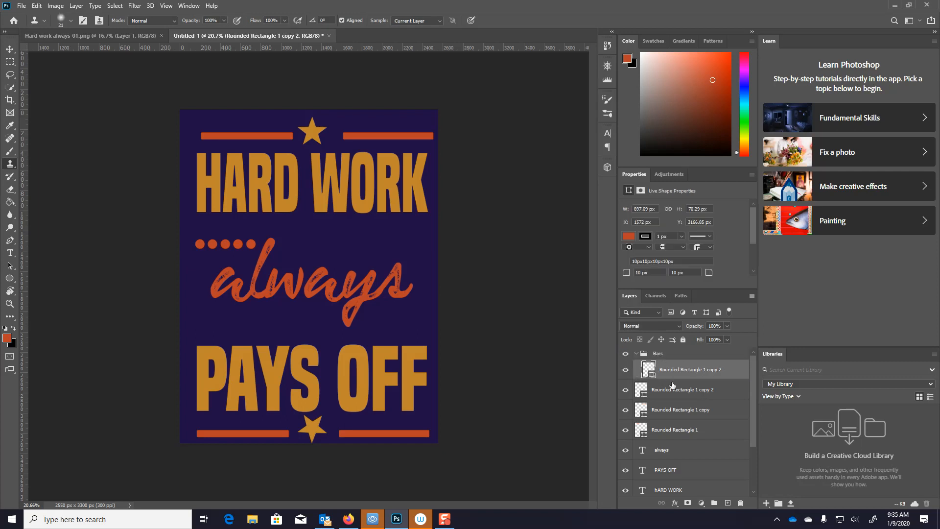
{"action": "left_click_drag", "start_coordinate": [666, 390], "coordinate": [661, 362]}
{"action": "left_click_drag", "start_coordinate": [666, 435], "coordinate": [687, 371]}
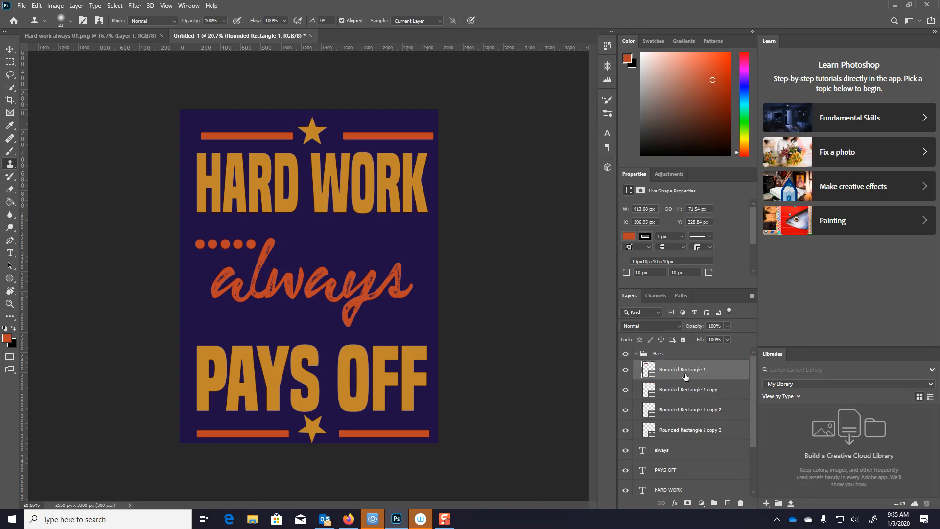
{"action": "left_click", "coordinate": [637, 354]}
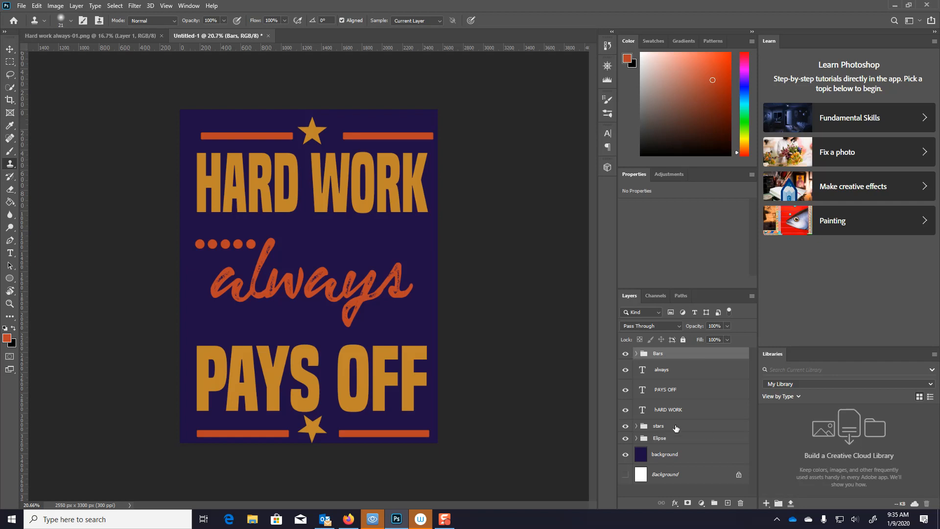
Step: Move the "stars" and "Elipse" groups above the text layers, directly beneath the "Bars" group
{"action": "left_click_drag", "start_coordinate": [675, 428], "coordinate": [676, 361]}
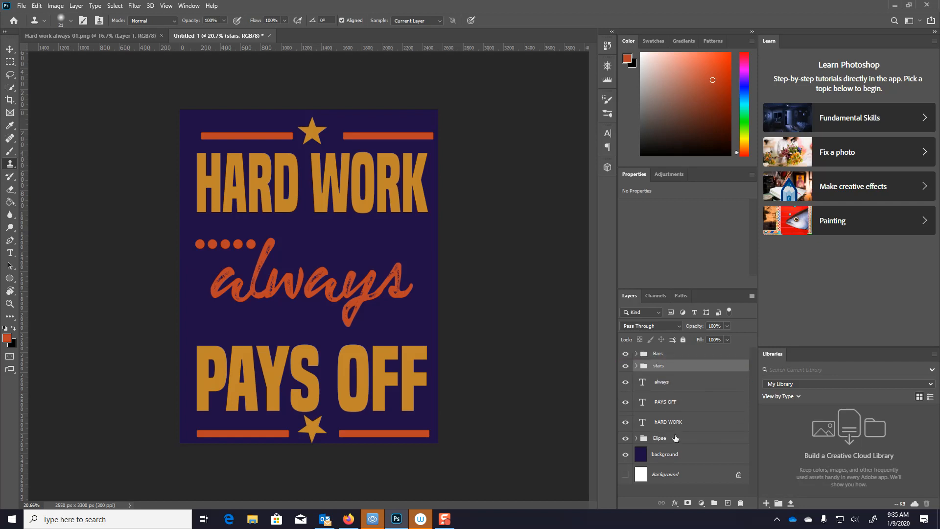
{"action": "left_click_drag", "start_coordinate": [677, 440], "coordinate": [683, 382]}
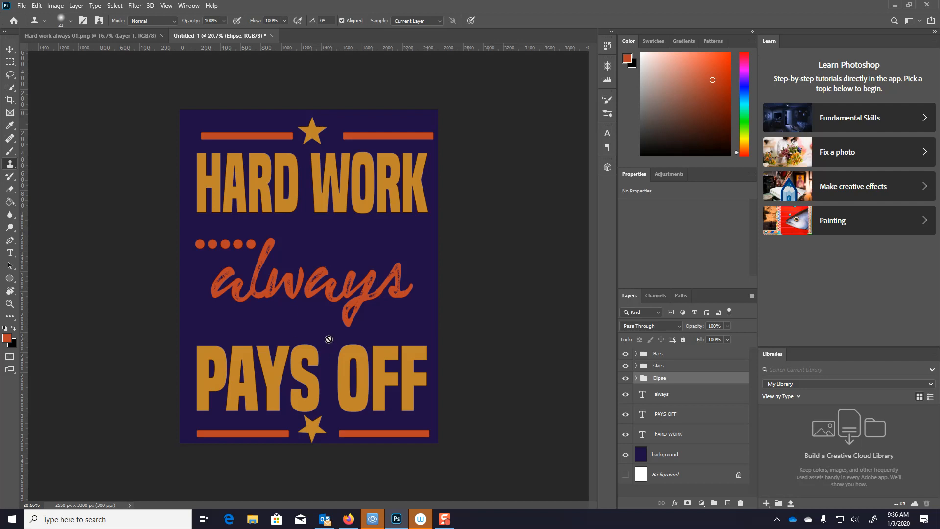
{"action": "left_click", "coordinate": [10, 252]}
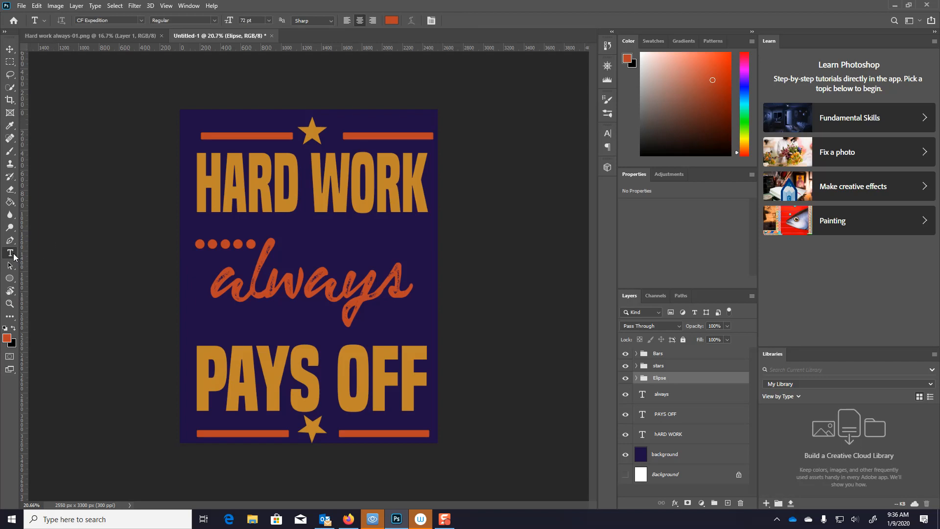
{"action": "right_click", "coordinate": [14, 256]}
{"action": "left_click", "coordinate": [55, 260]}
{"action": "left_click", "coordinate": [311, 226]}
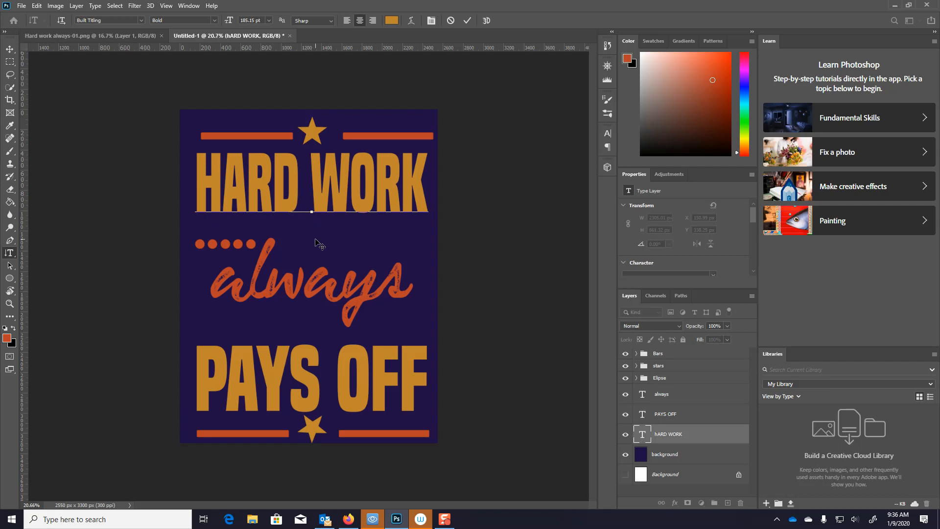
{"action": "type", "text": "WI"}
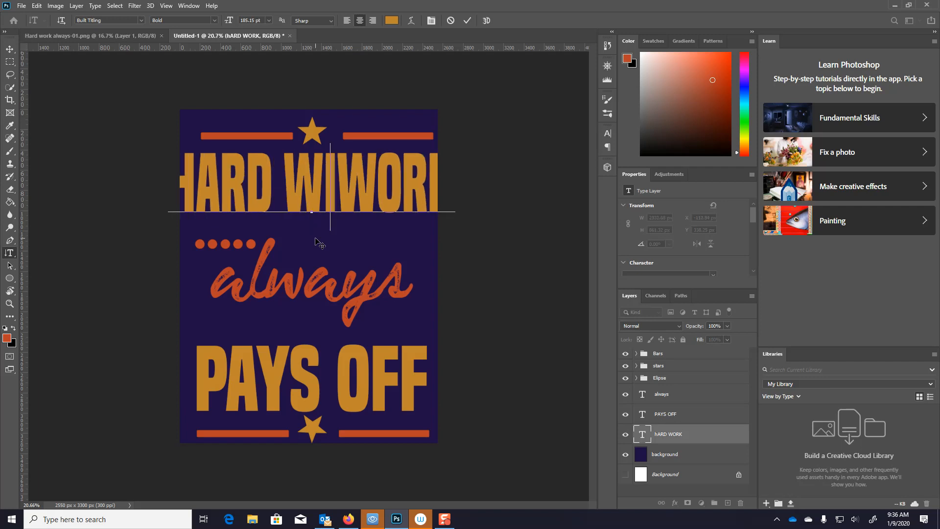
{"action": "key", "text": "BackSpace"}
{"action": "key", "text": "BackSpace"}
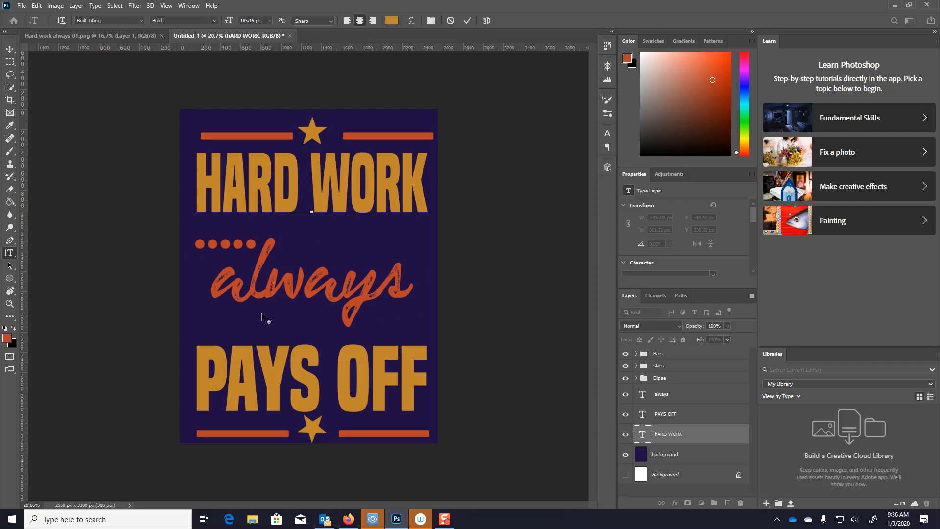
{"action": "left_click", "coordinate": [10, 50]}
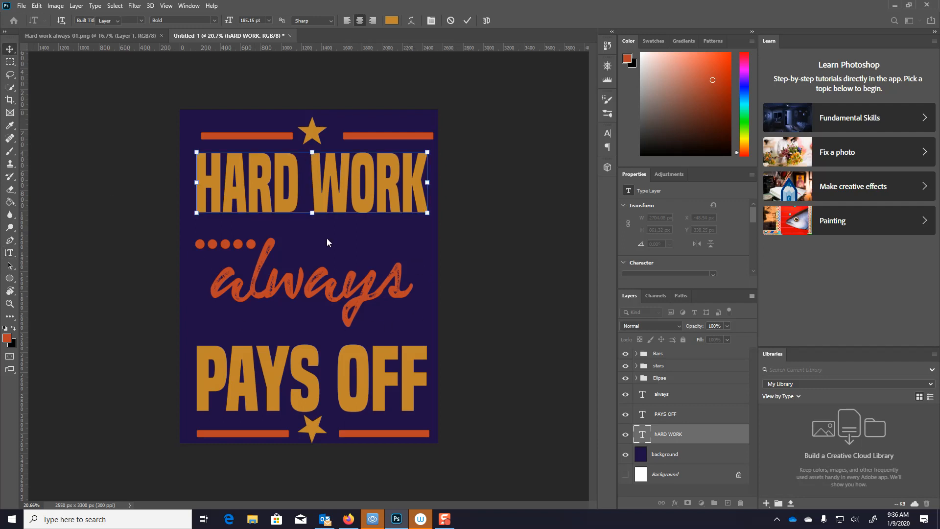
{"action": "left_click", "coordinate": [258, 312]}
{"action": "left_click", "coordinate": [241, 342]}
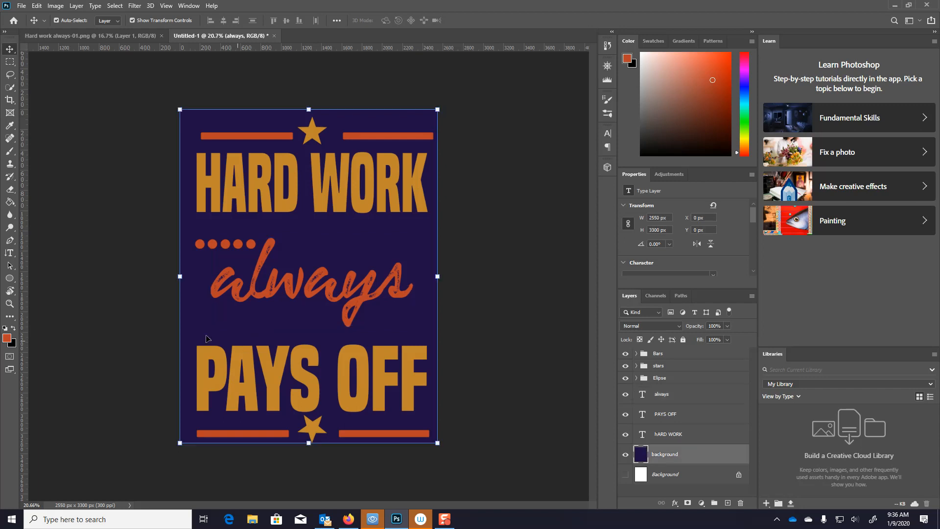
{"action": "left_click", "coordinate": [149, 295]}
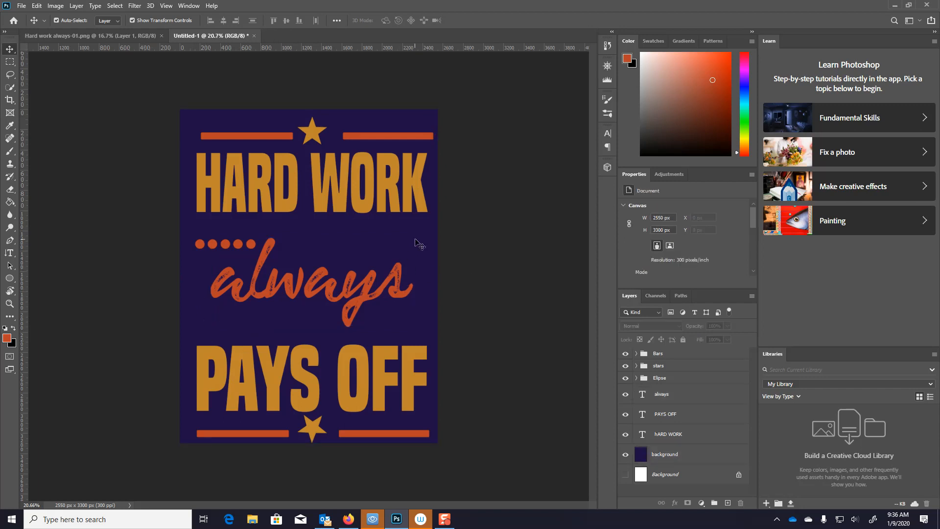
{"action": "left_click", "coordinate": [10, 253]}
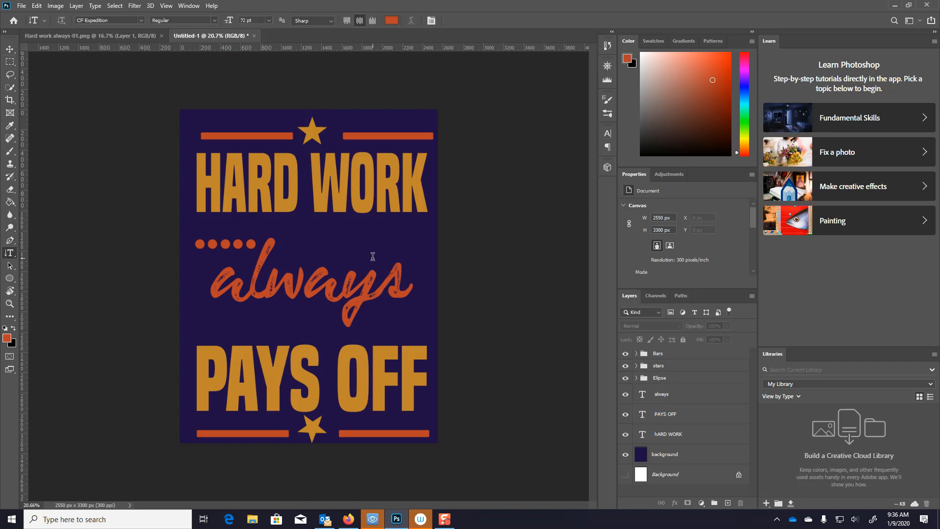
{"action": "left_click", "coordinate": [371, 317]}
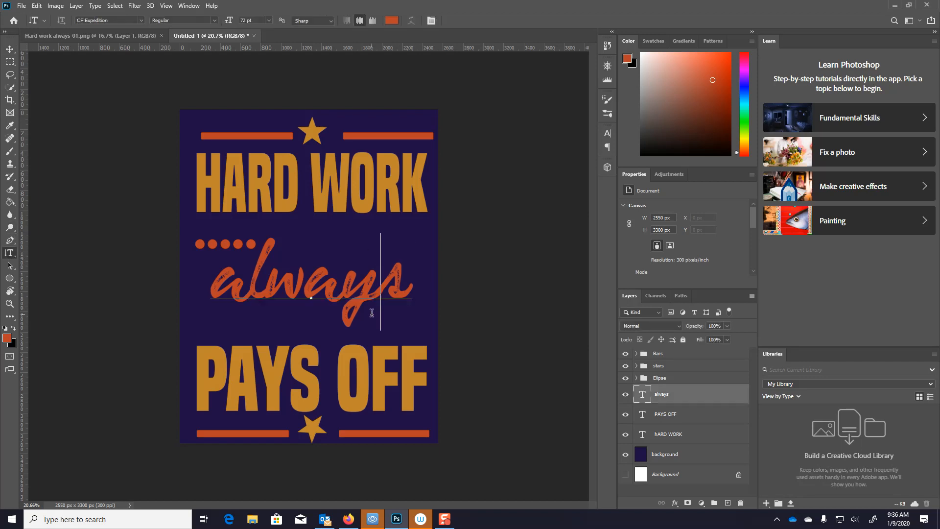
{"action": "type", "text": "win"}
{"action": "key", "text": "BackSpace"}
{"action": "key", "text": "BackSpace"}
{"action": "key", "text": "BackSpace"}
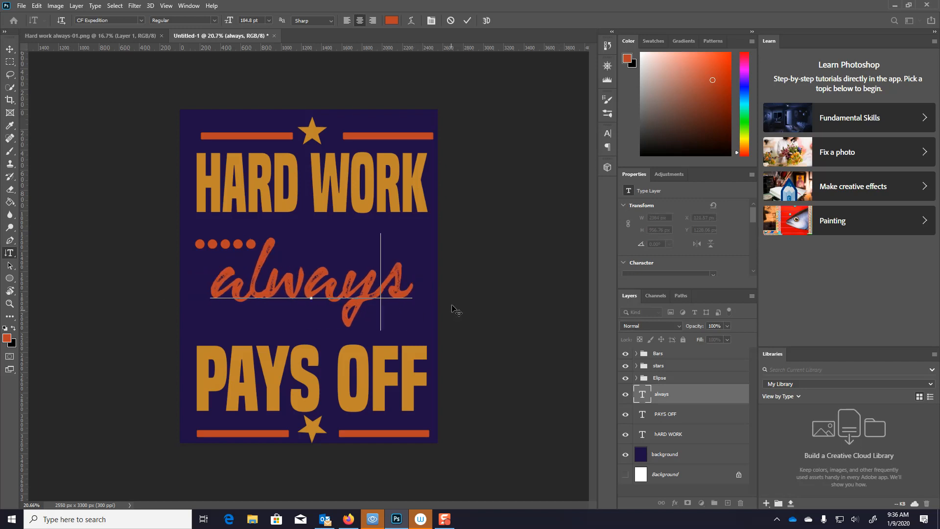
{"action": "left_click", "coordinate": [194, 122]}
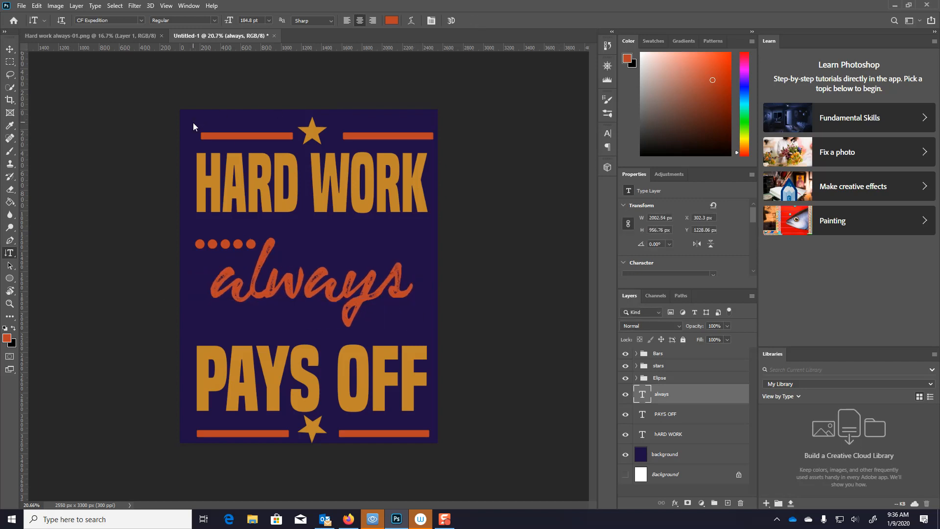
Step: Add the vertical text "winning" near the poster's upper-left corner and move it down along the left edge
{"action": "left_click", "coordinate": [193, 122]}
{"action": "type", "text": "lin"}
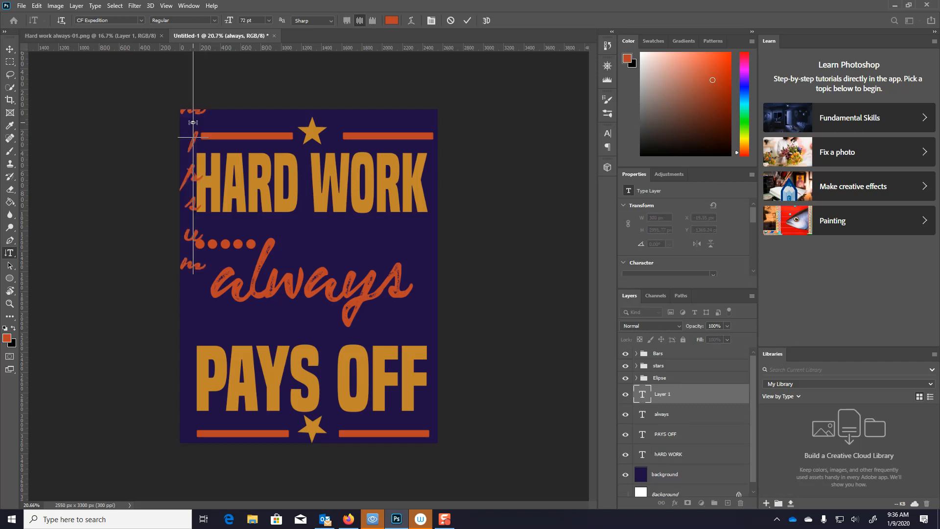
{"action": "type", "text": "ing"}
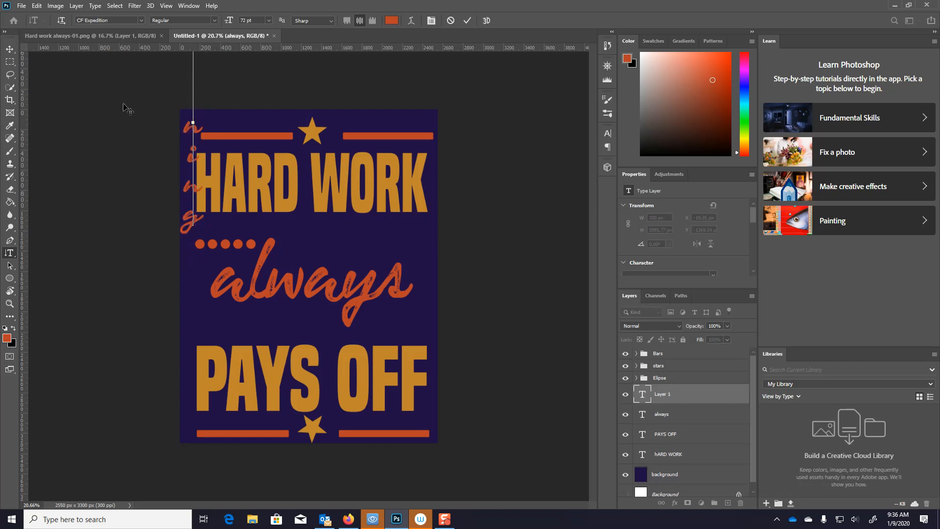
{"action": "left_click", "coordinate": [9, 49]}
{"action": "left_click_drag", "start_coordinate": [188, 195], "coordinate": [185, 320]}
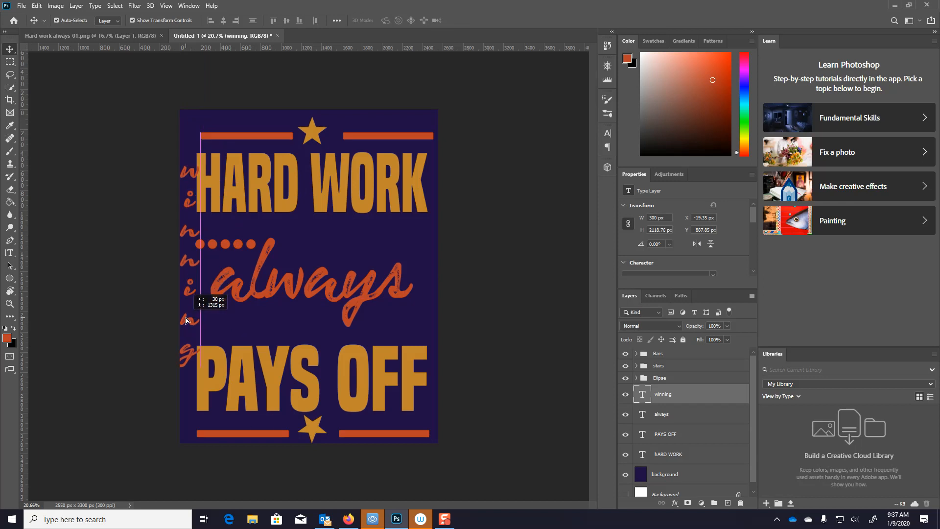
{"action": "left_click_drag", "start_coordinate": [185, 320], "coordinate": [182, 322]}
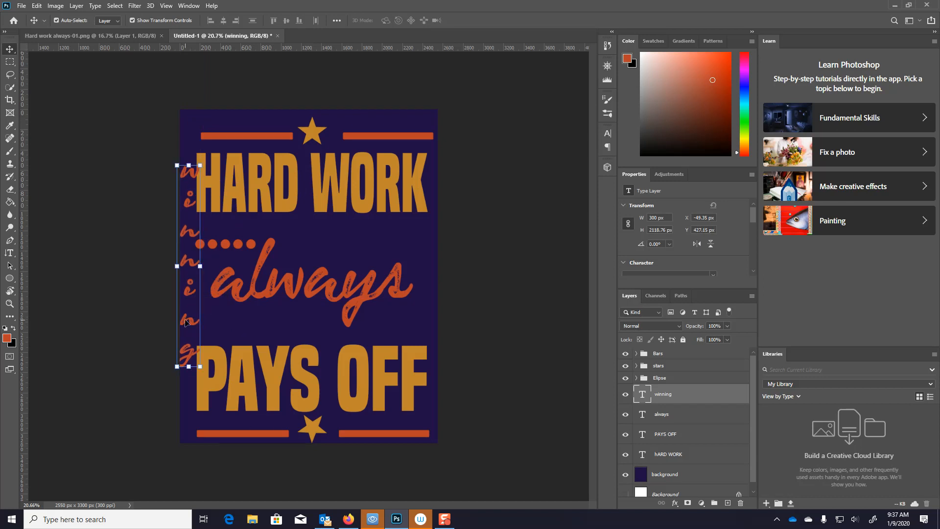
Step: Delete the vertical "winning" text layer and deselect all layers
{"action": "key", "text": "Delete"}
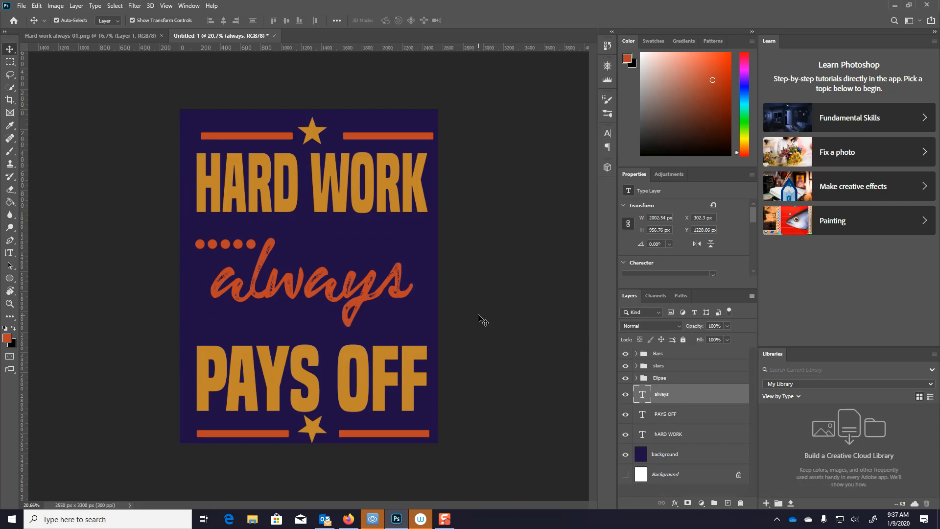
{"action": "left_click", "coordinate": [483, 320]}
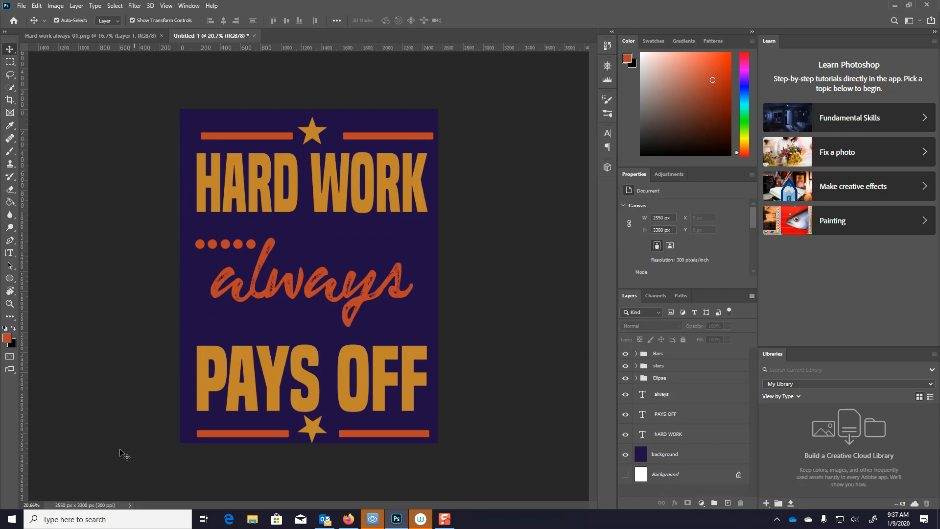